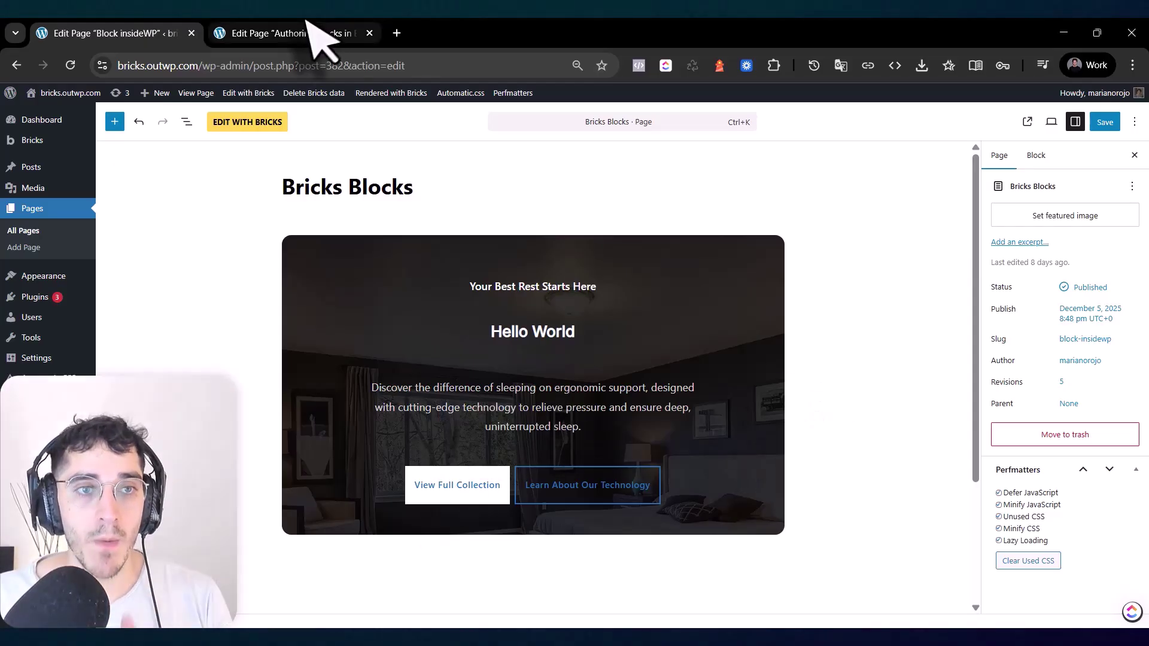
- Examine the editable properties of the CTA banner block on the Bricks Blocks page and of the Etch component on the Authoring Blocks in ETCH page
left_click(326, 332)
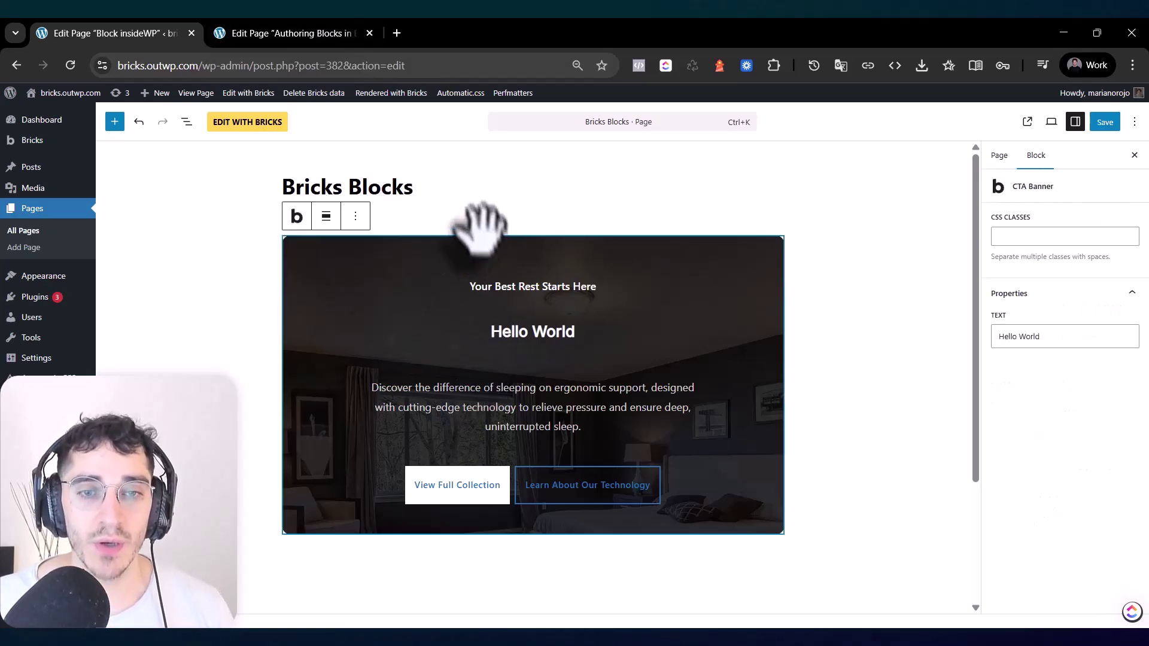
left_click(327, 34)
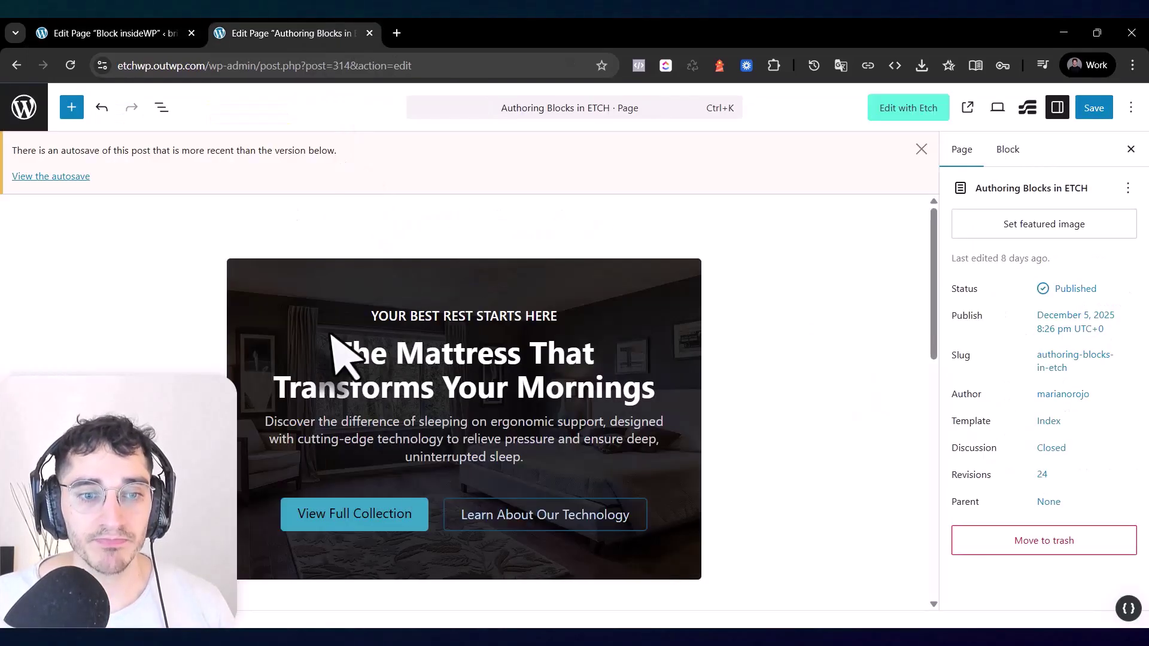
left_click(551, 418)
scroll(419, 359, "down", 7)
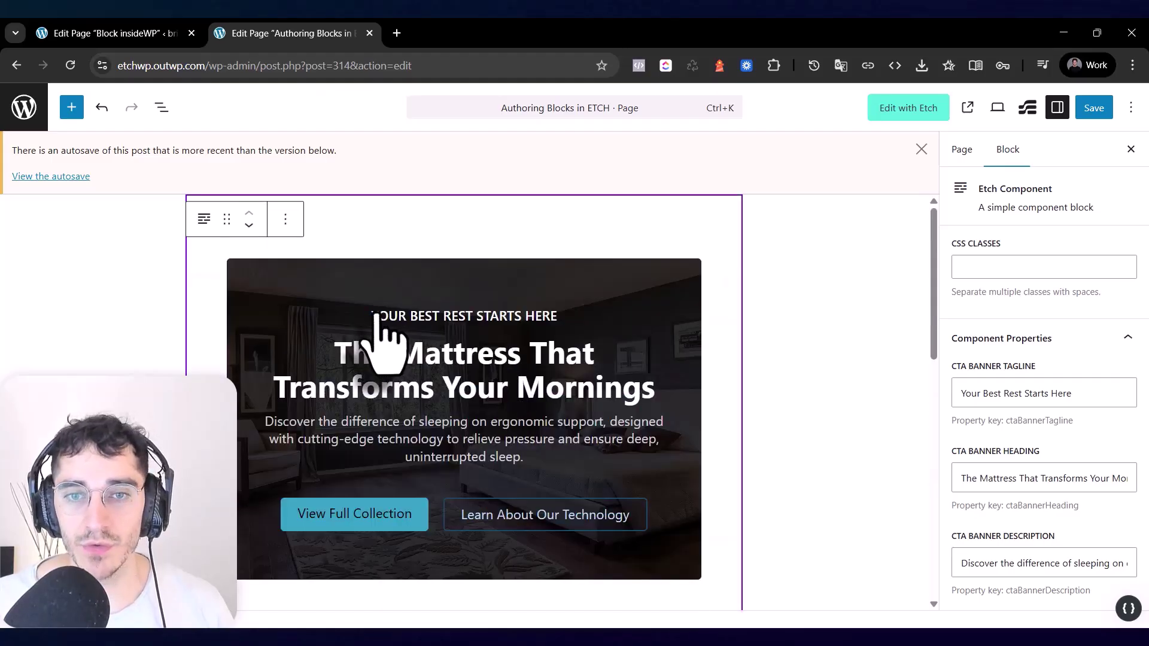
scroll(482, 207, "down", 2)
scroll(484, 209, "up", 2)
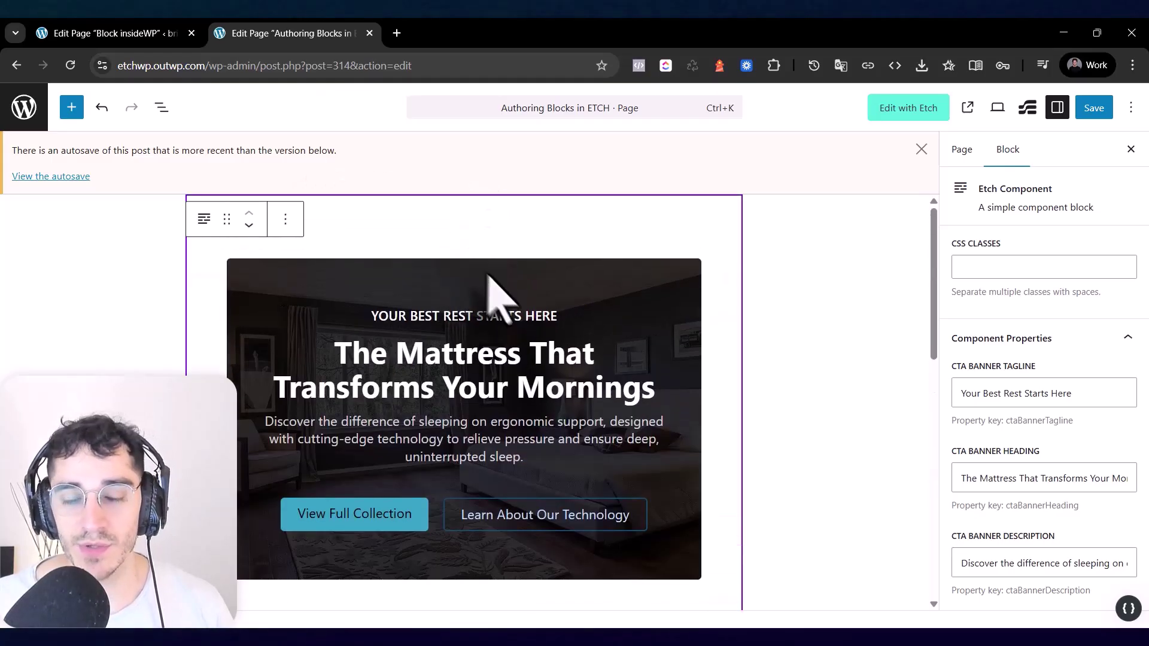
key("ctrl+Tab")
key("ctrl+Tab")
key("ctrl+Tab")
key("ctrl+Tab")
key("ctrl+Tab")
key("ctrl+Tab")
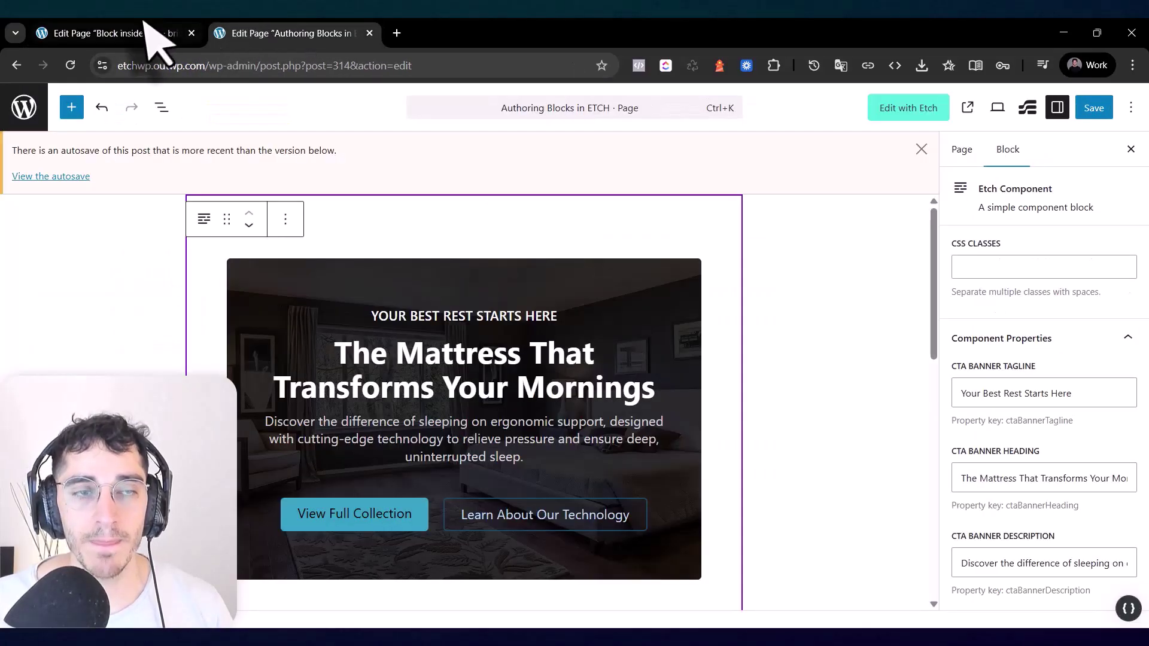
- Open the Bricks Blocks page in the Bricks builder and the Authoring Blocks in ETCH page in the Etch builder
left_click(153, 37)
scroll(461, 595, "down", 3)
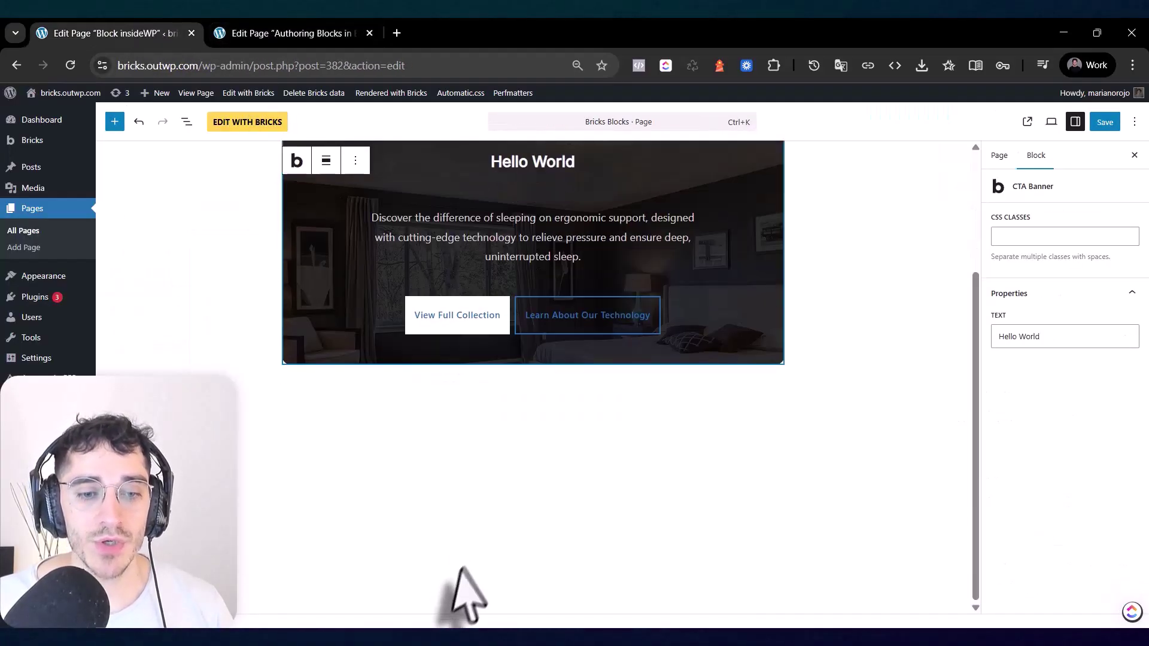
left_click(442, 487)
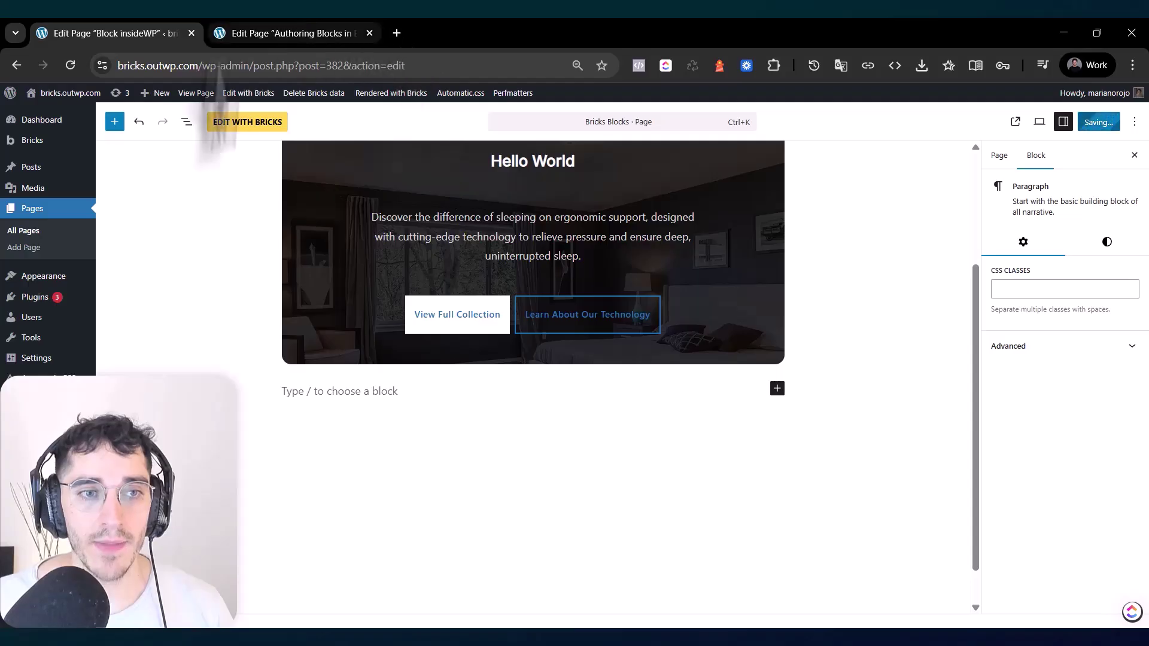
left_click(257, 36)
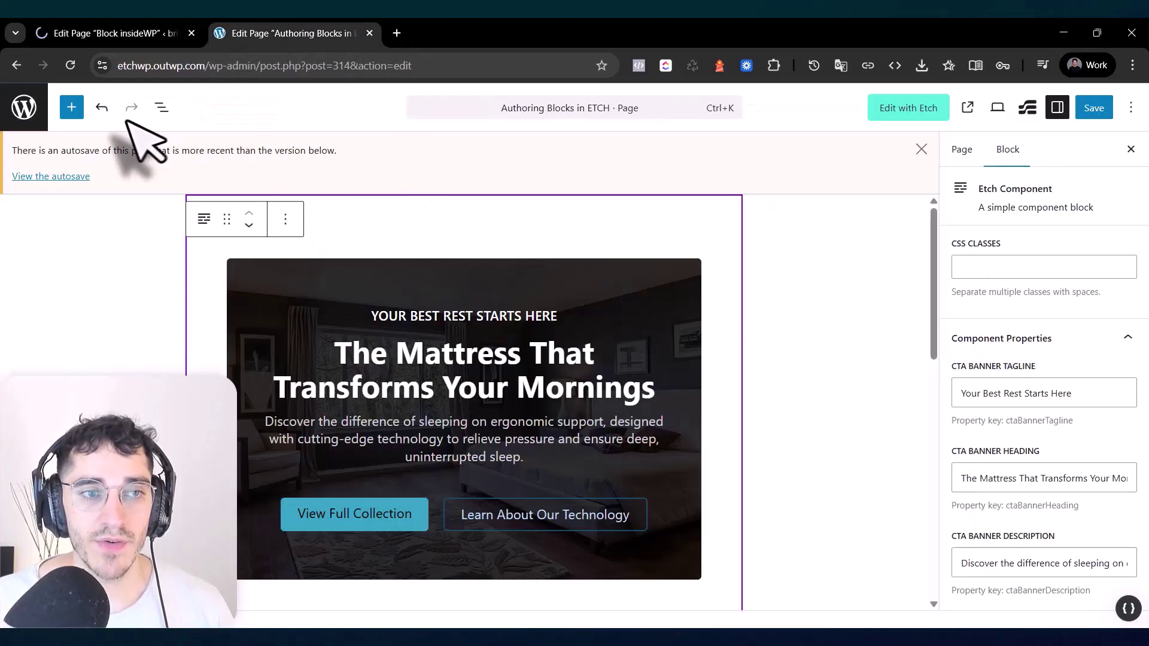
left_click(922, 107)
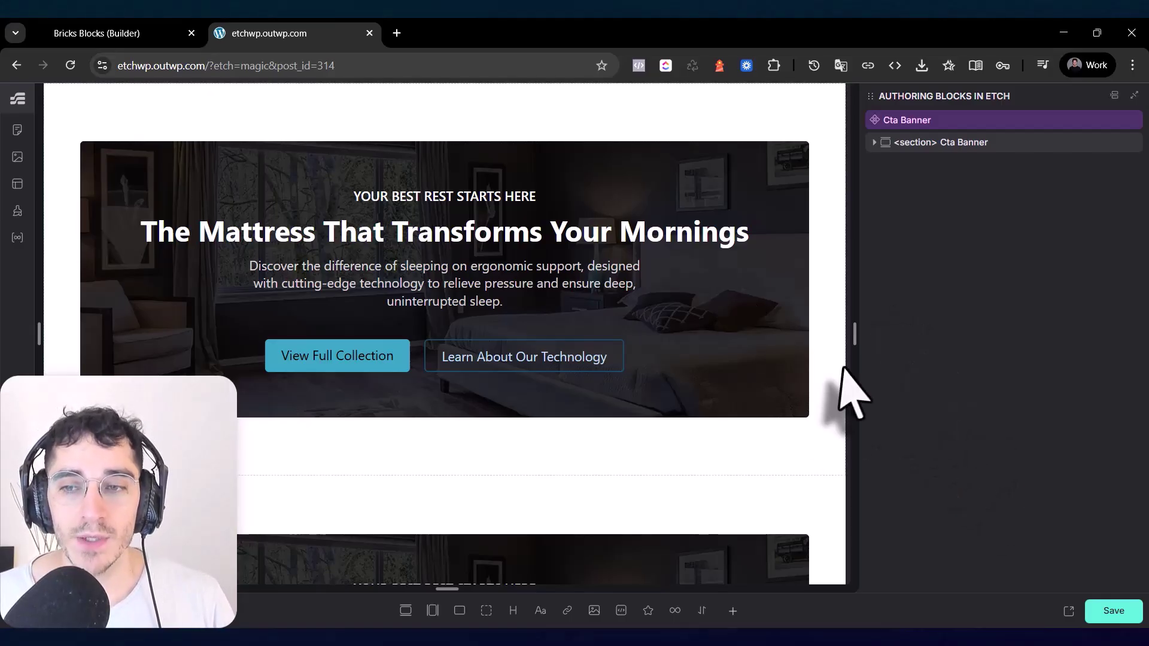
- Add a new section below the two banners, with an h2 heading inside its container reading "My heading Block"
scroll(505, 469, "down", 5)
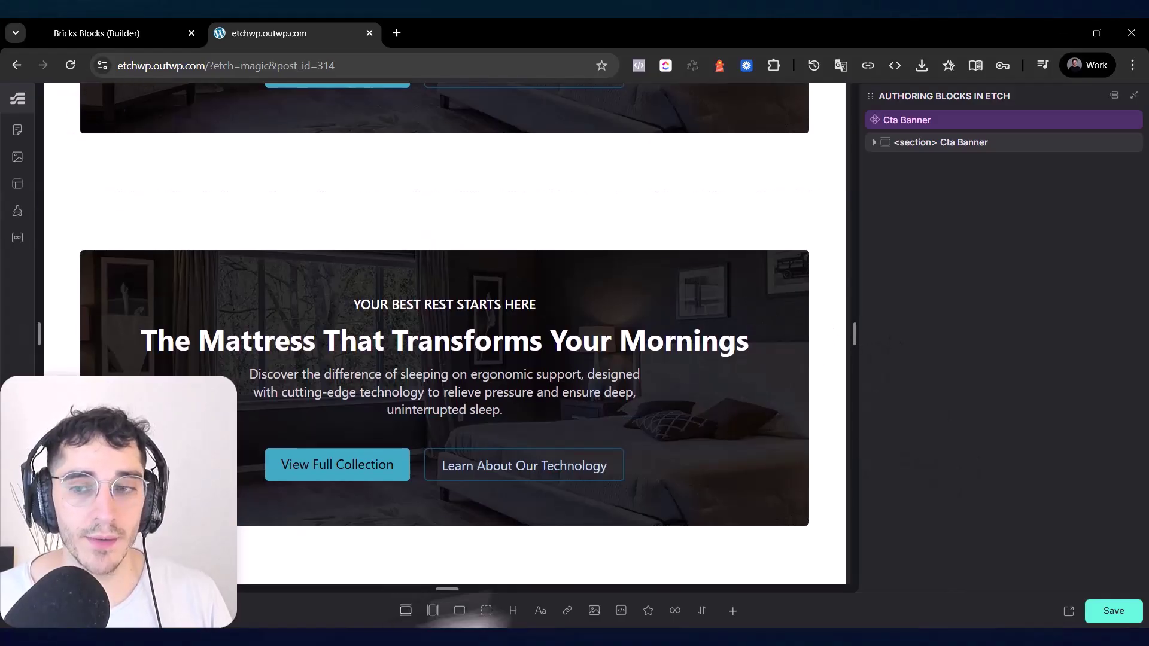
left_click(407, 610)
left_click(966, 172)
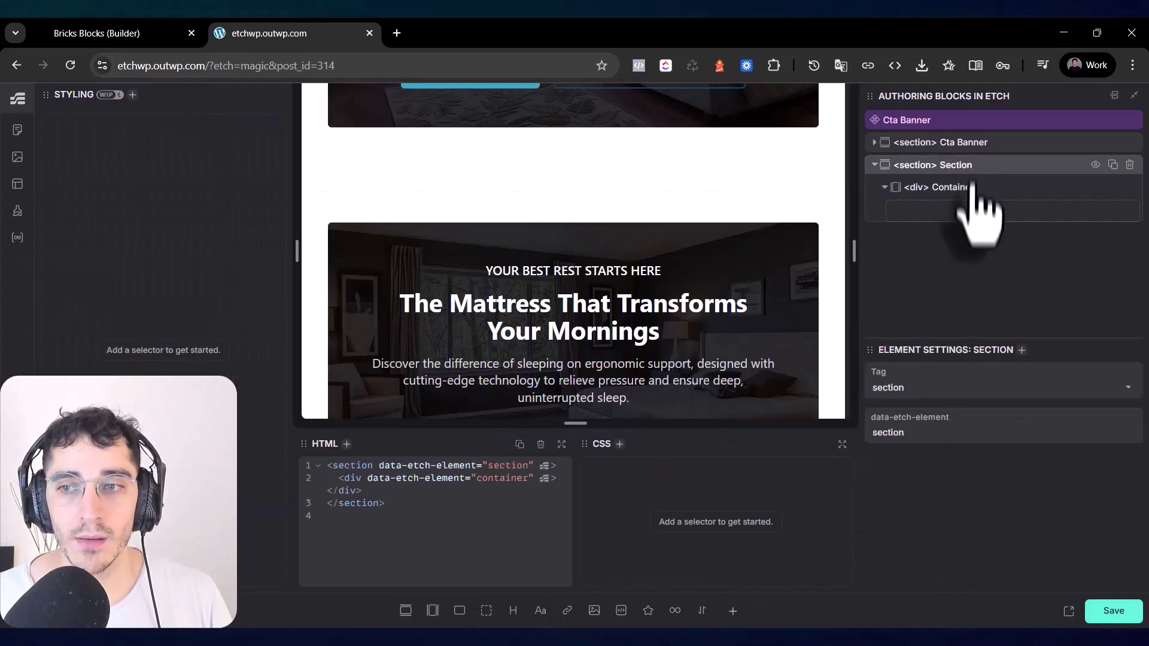
left_click(969, 188)
left_click(513, 610)
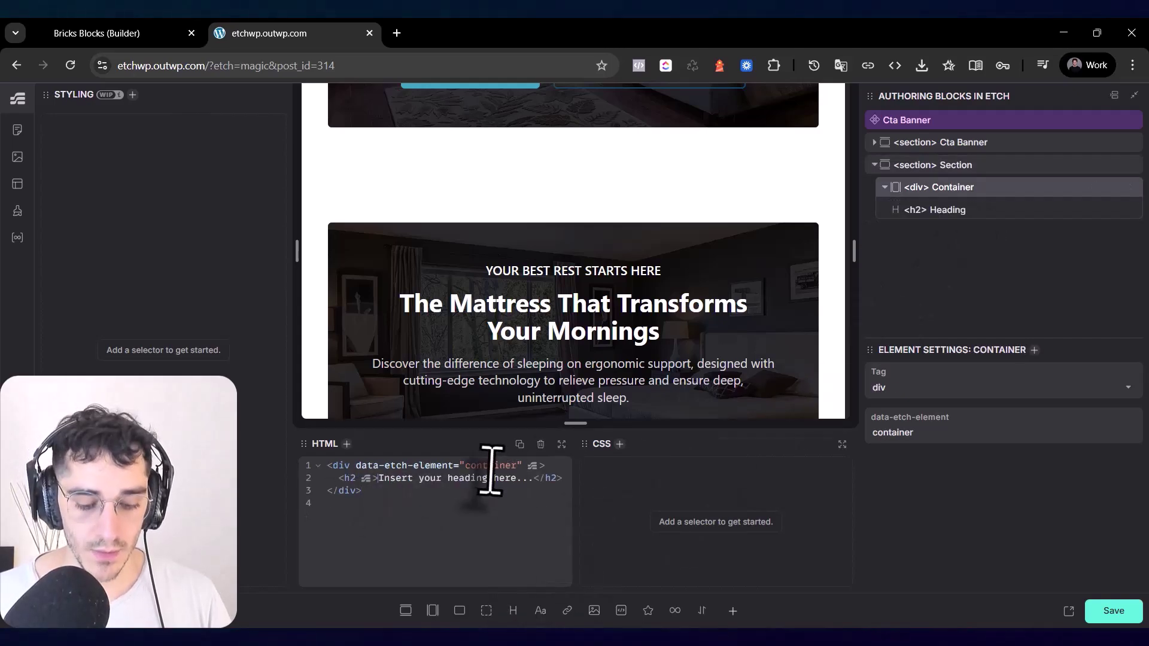
type("M")
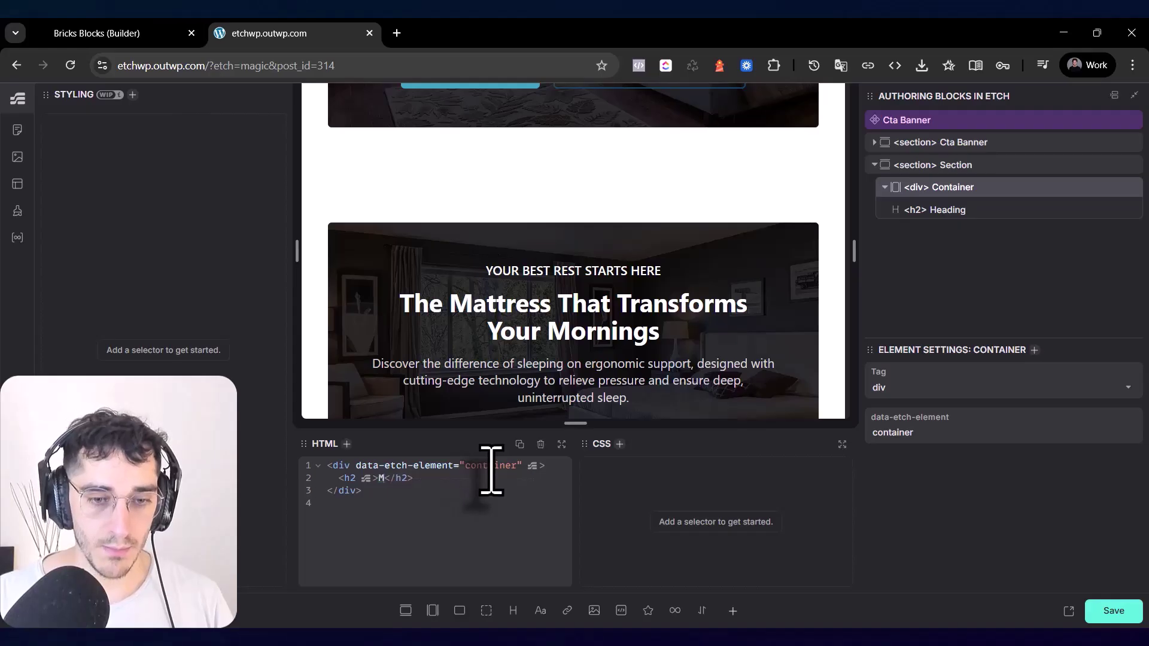
type("y heading Block")
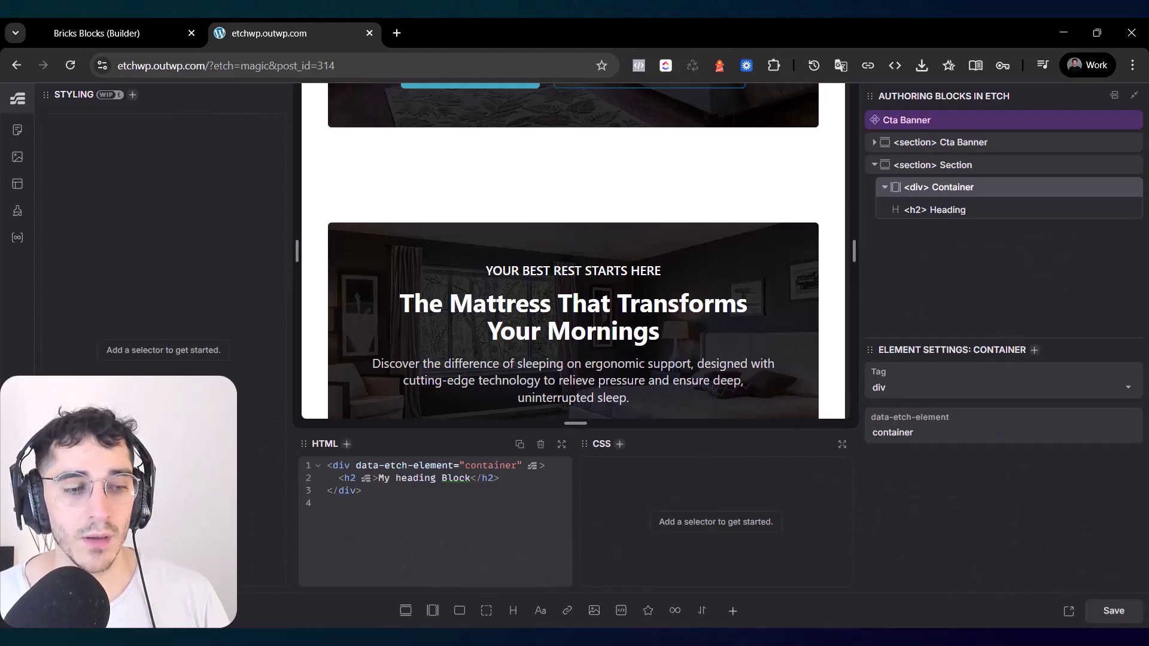
- Reopen the page in the WordPress block editor and examine the settings of the new heading's text, section and container blocks
key("F5")
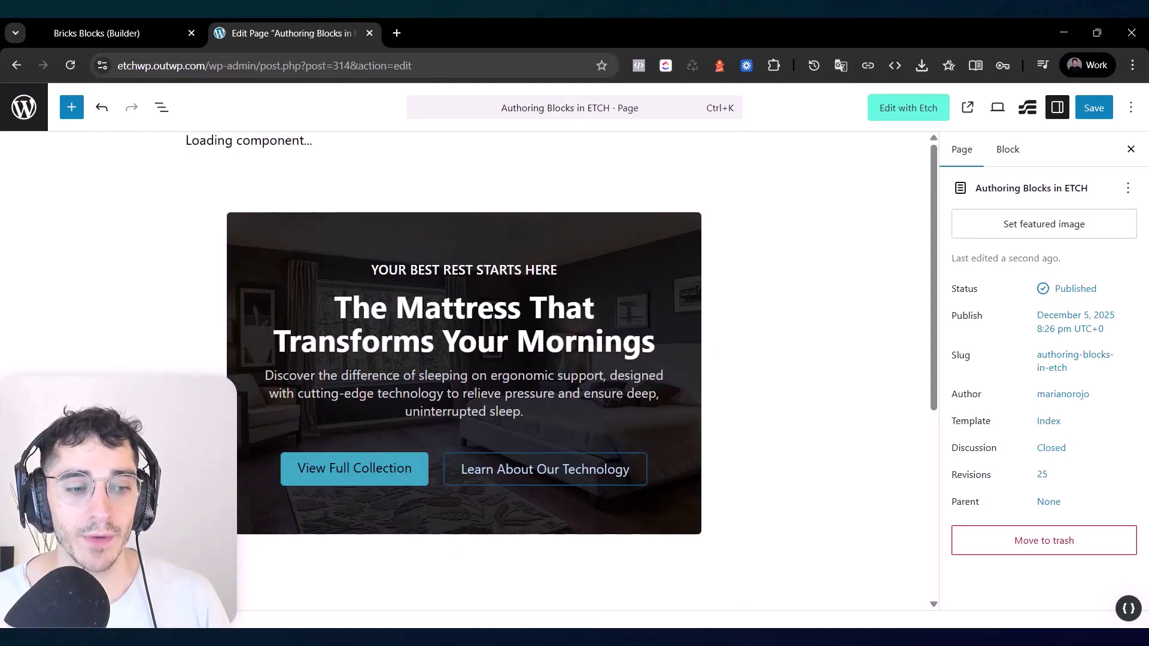
scroll(331, 344, "down", 6)
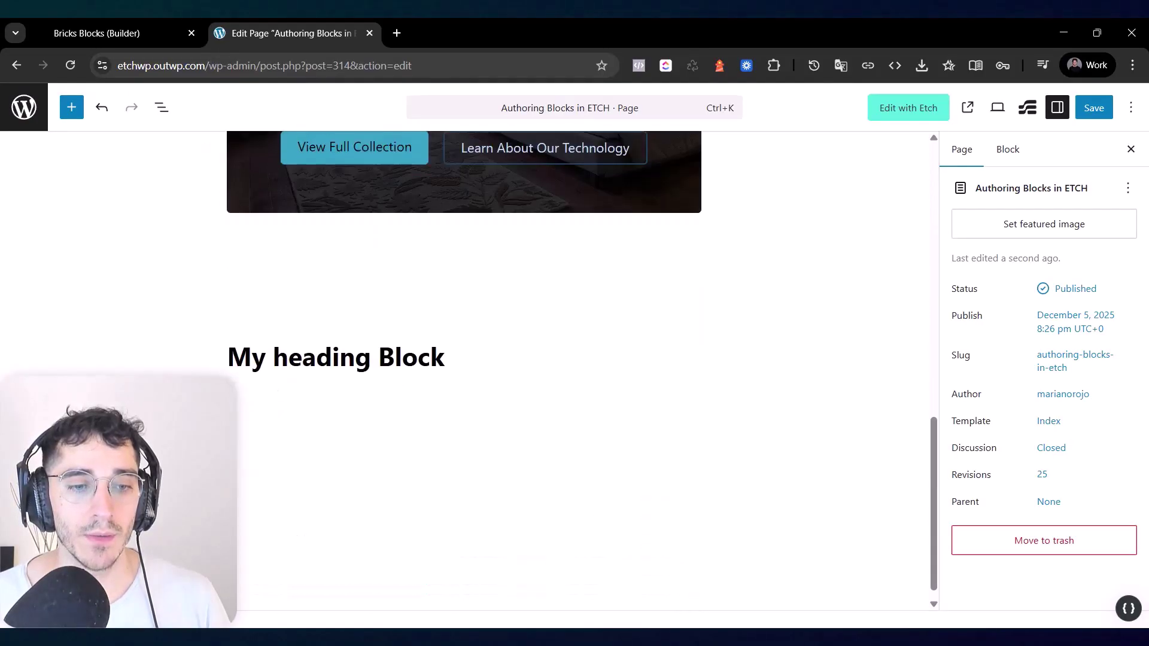
left_click(331, 344)
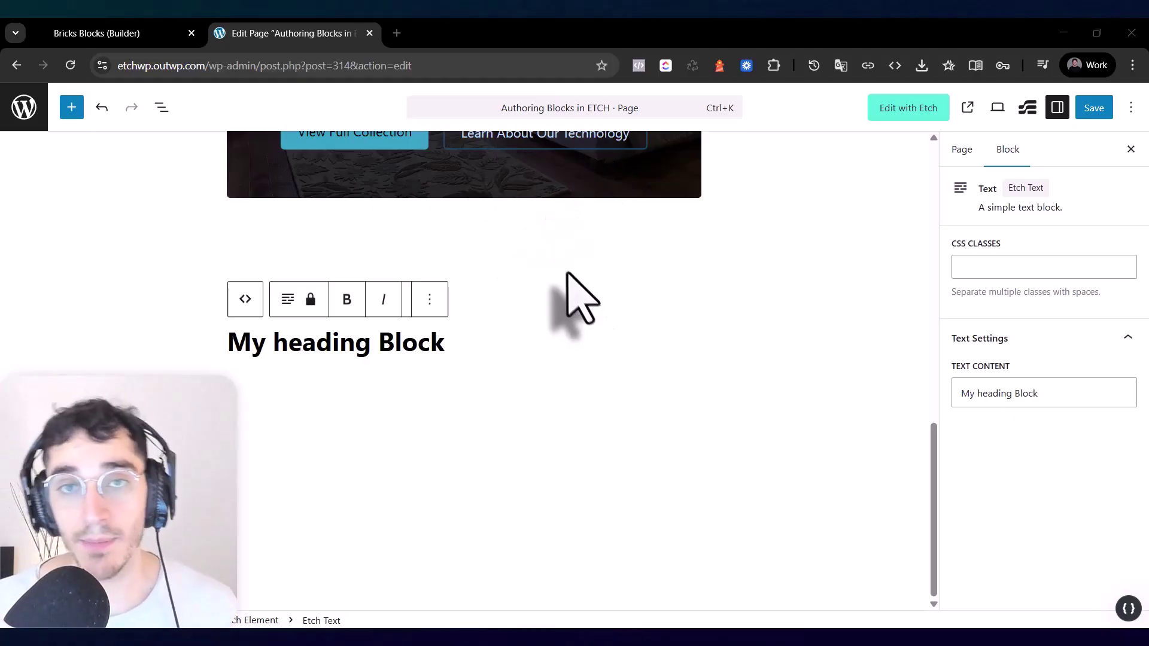
left_click(464, 382)
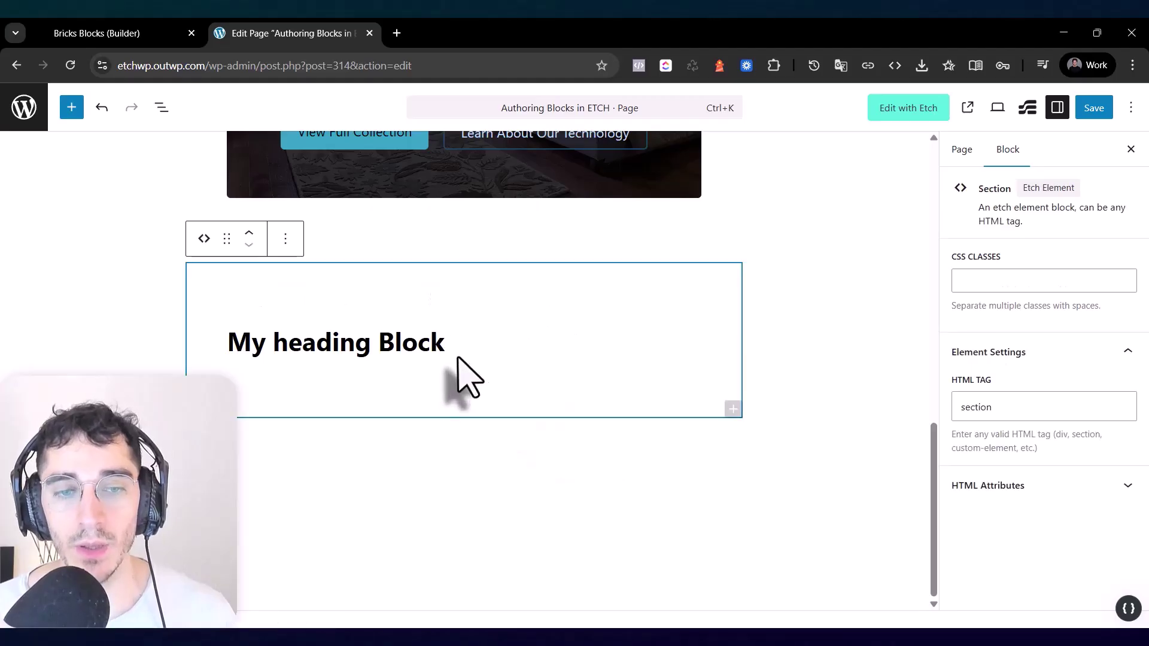
left_click(453, 335)
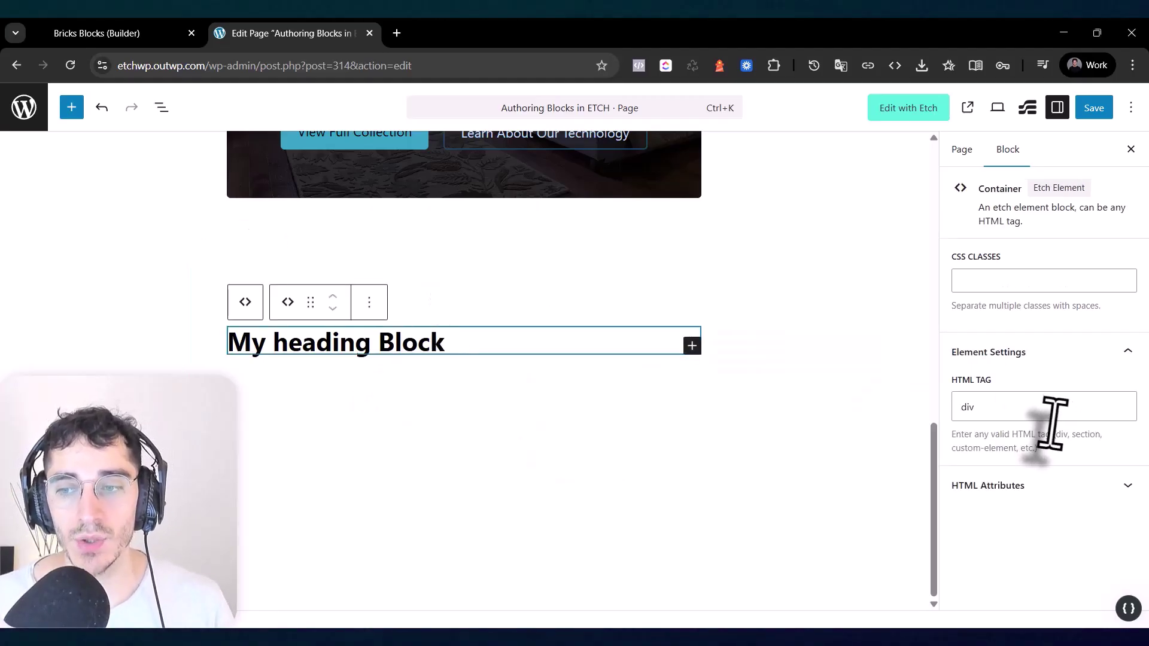
left_click(1049, 413)
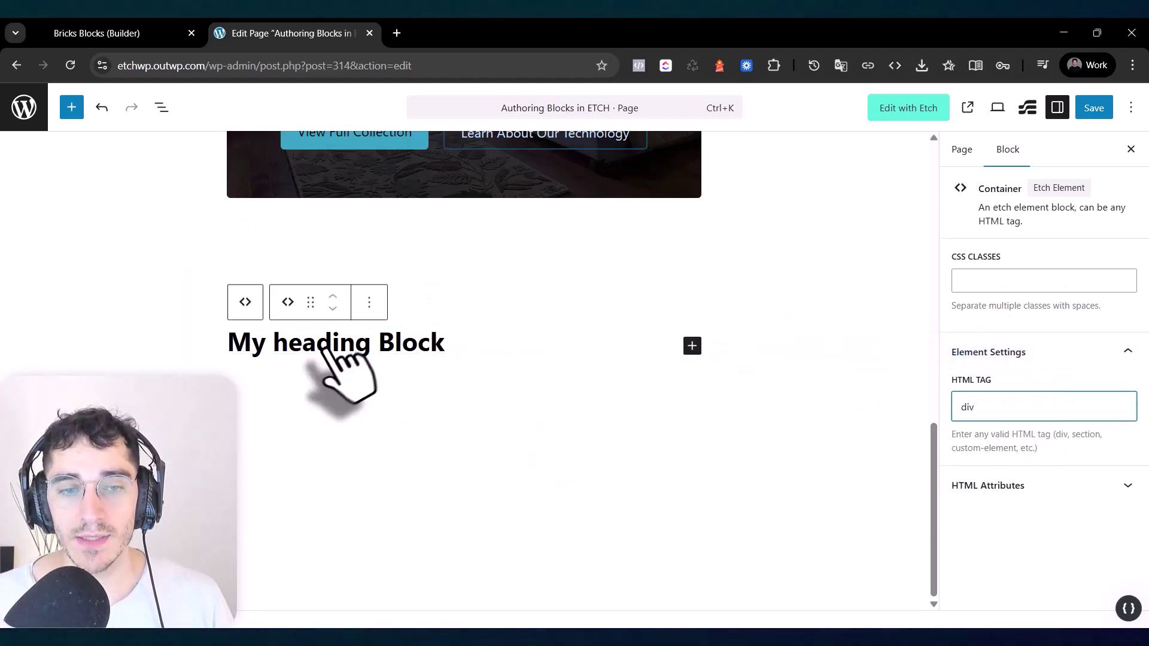
- Replace the new heading's text with "Change my text" and check it against the text content setting
triple_click(323, 348)
type("Ch")
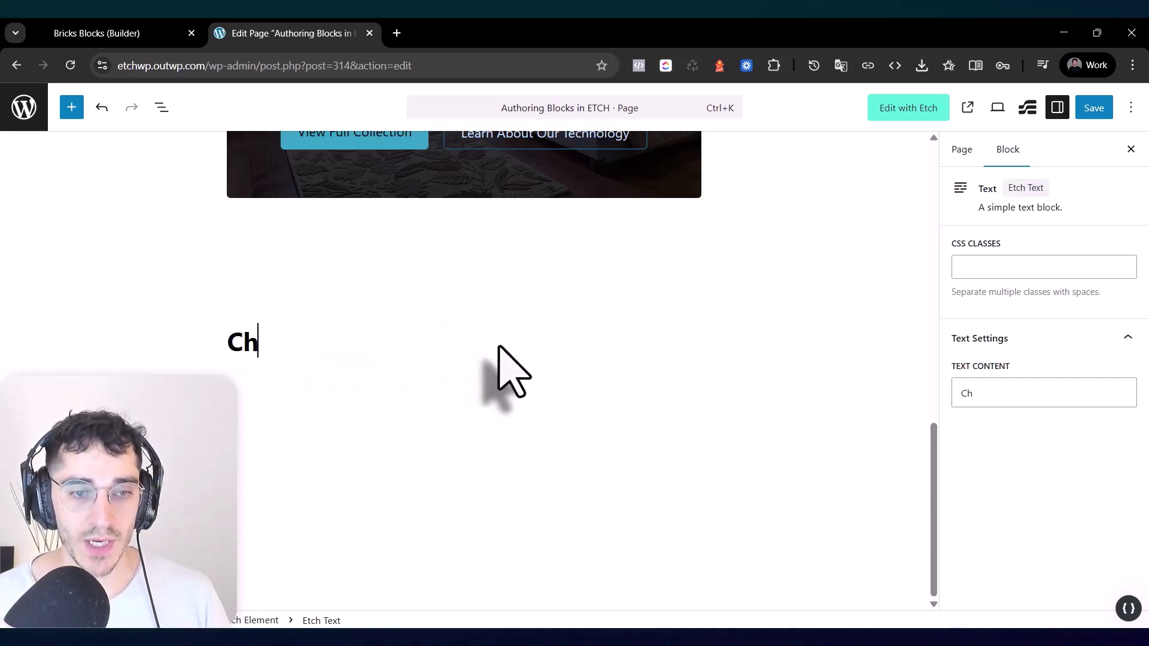
type("ange my text")
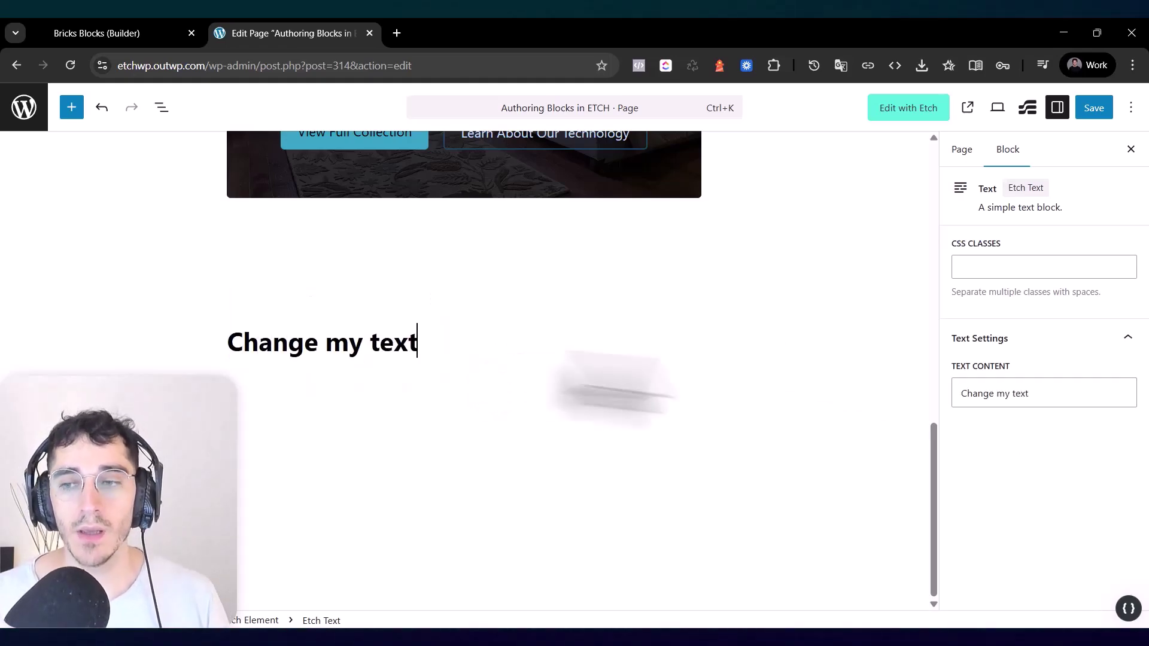
left_click(1025, 393)
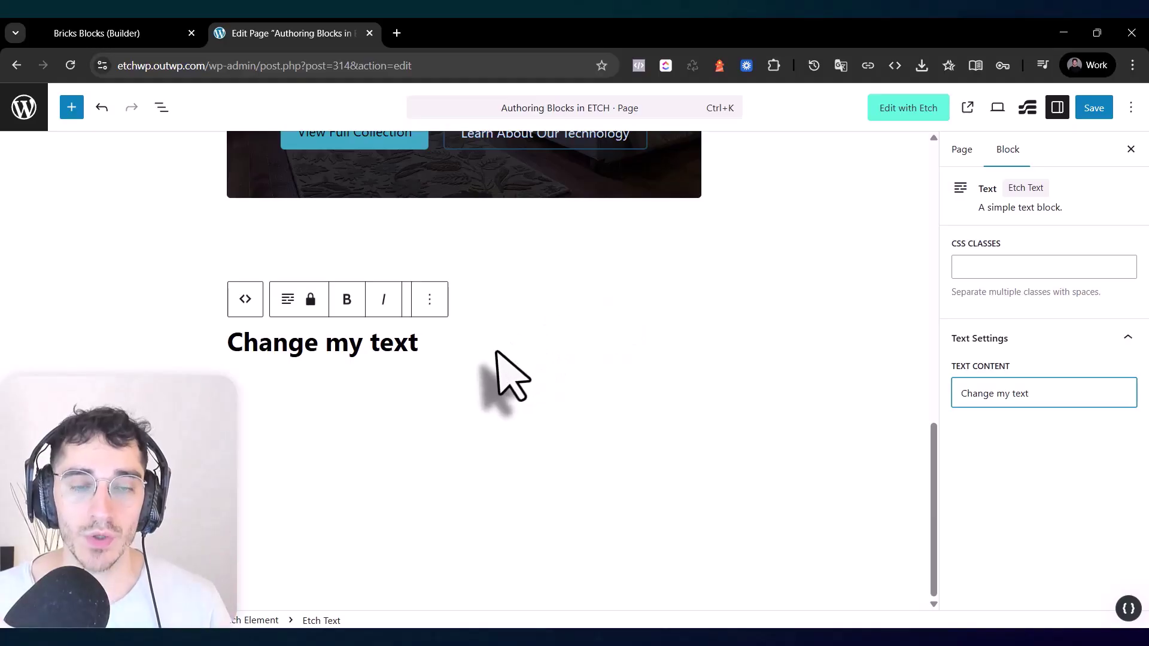
triple_click(399, 353)
left_click(1018, 398)
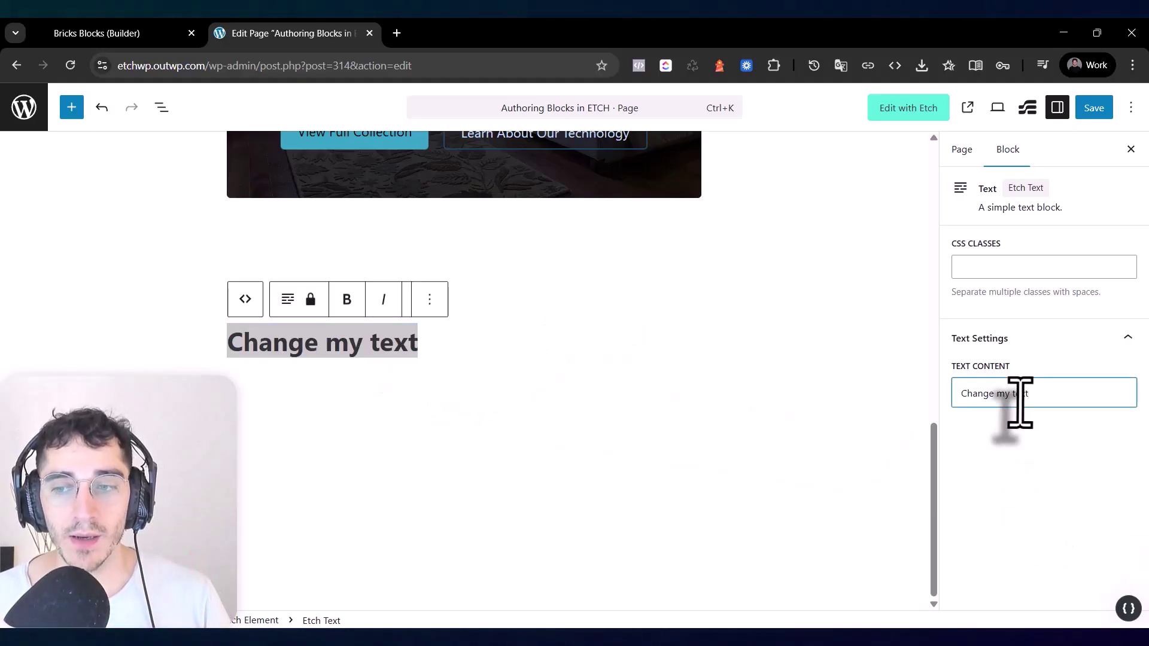
- Show the page's block structure, expand the new section down to its container, and examine the section's HTML tag
left_click(694, 356)
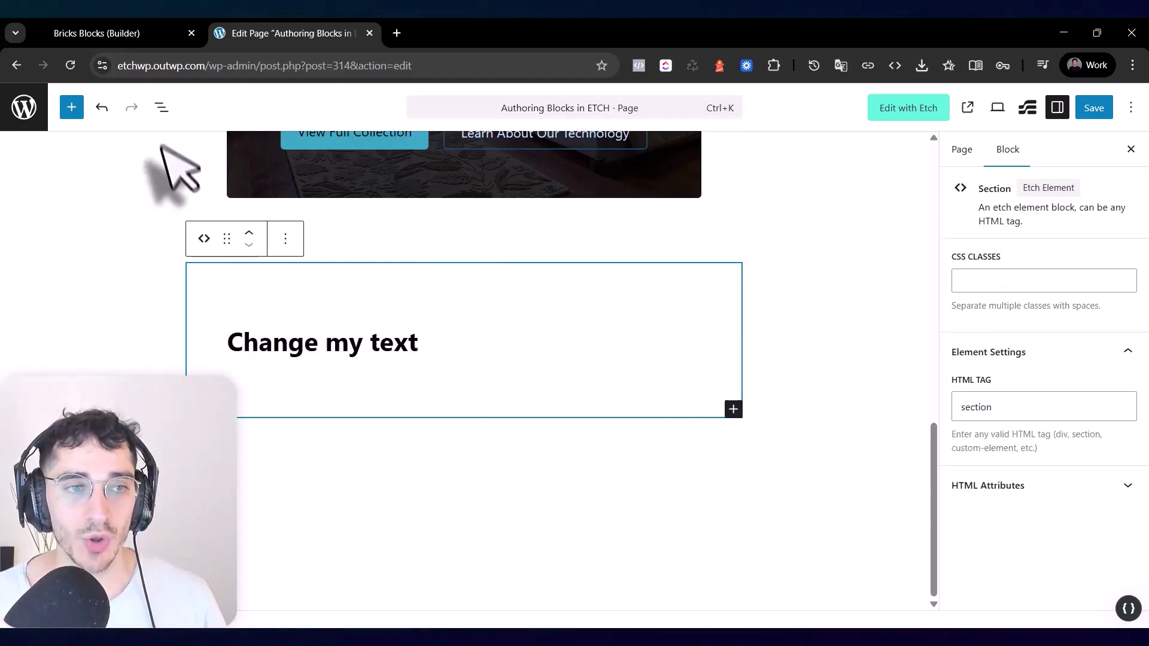
left_click(162, 107)
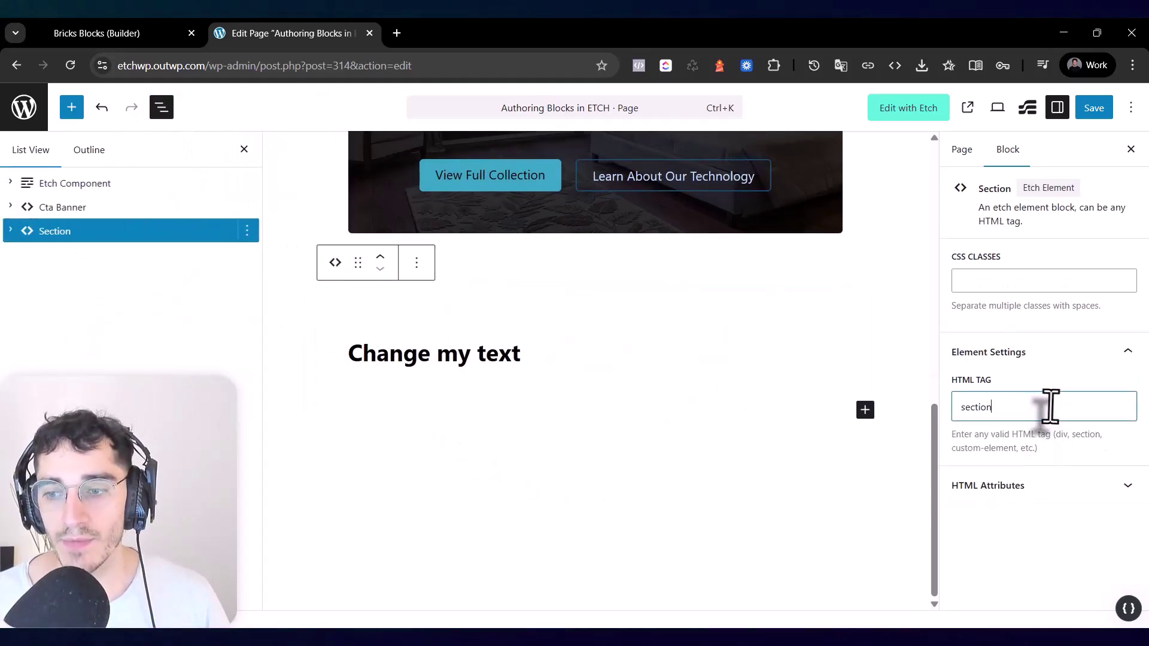
double_click(1046, 407)
left_click(12, 230)
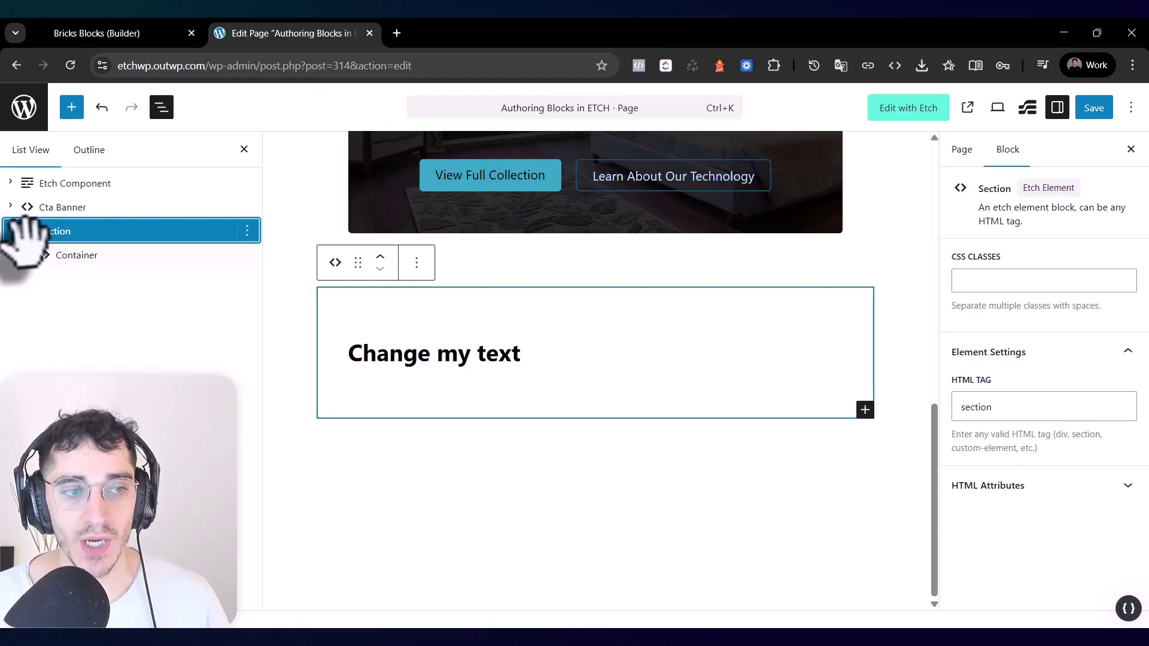
left_click(46, 255)
double_click(1030, 409)
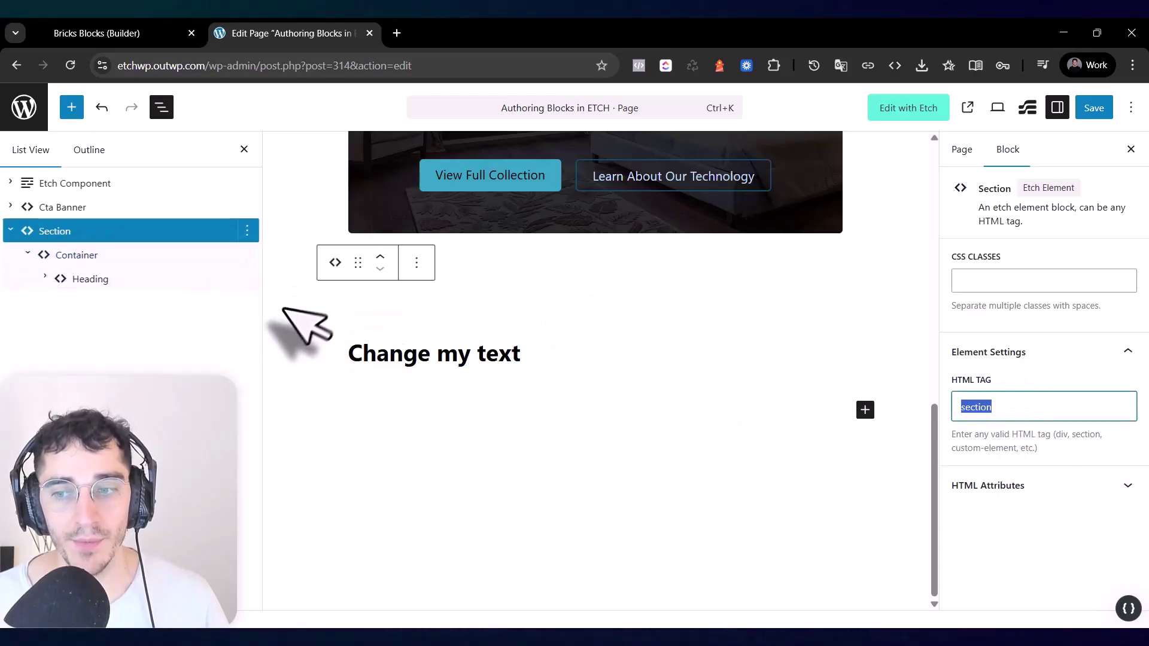
- Expand the heading block and examine its HTML tag and the lock on its nested text block
left_click(137, 278)
left_click(45, 278)
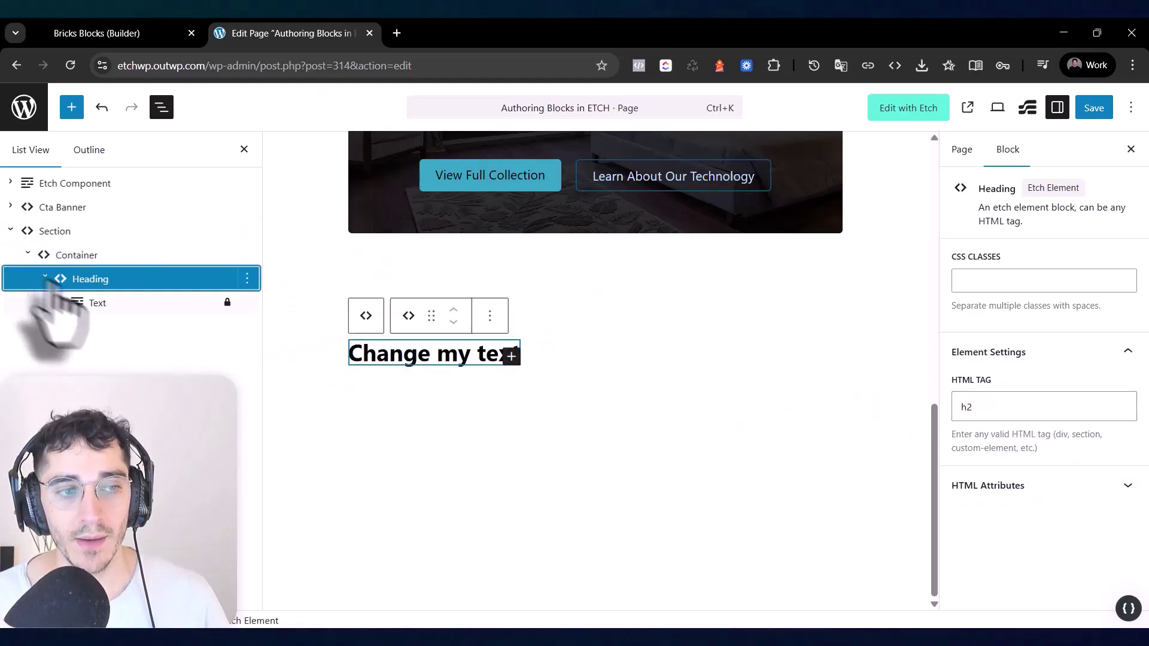
left_click(89, 303)
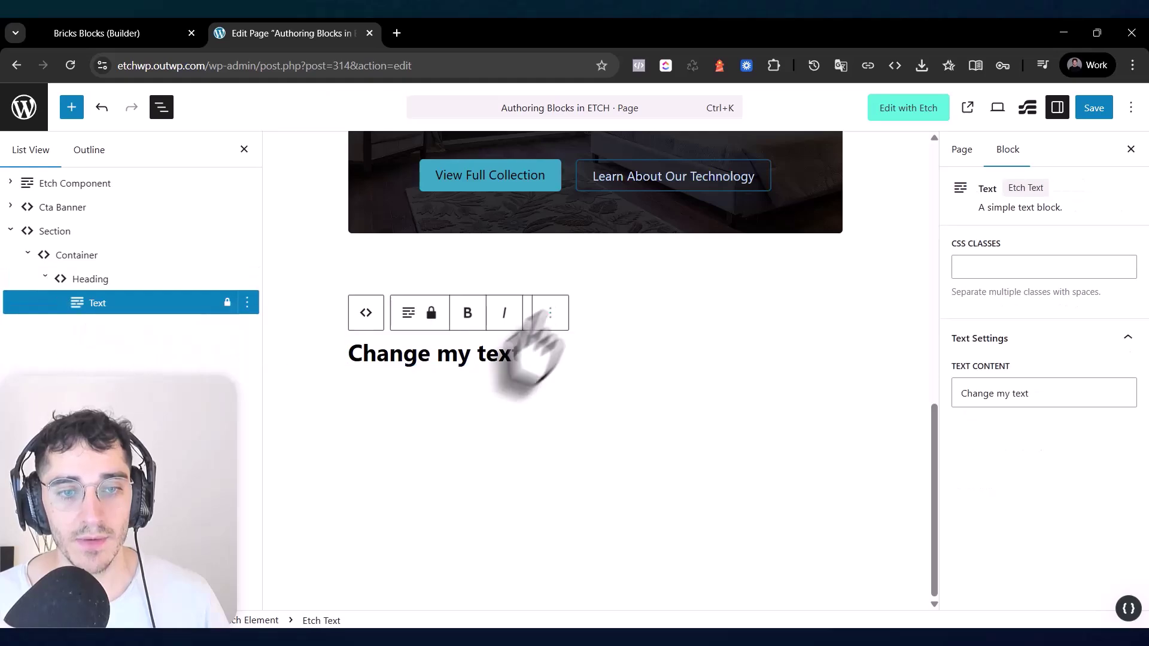
left_click(431, 312)
left_click(679, 259)
left_click(669, 376)
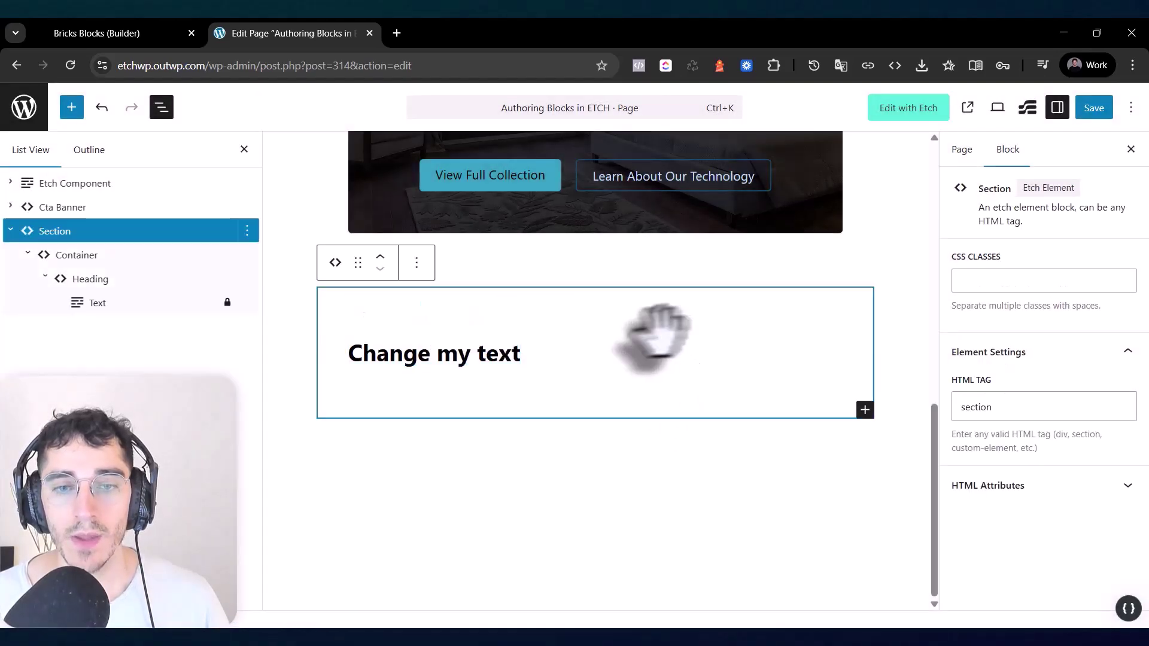
left_click(499, 359)
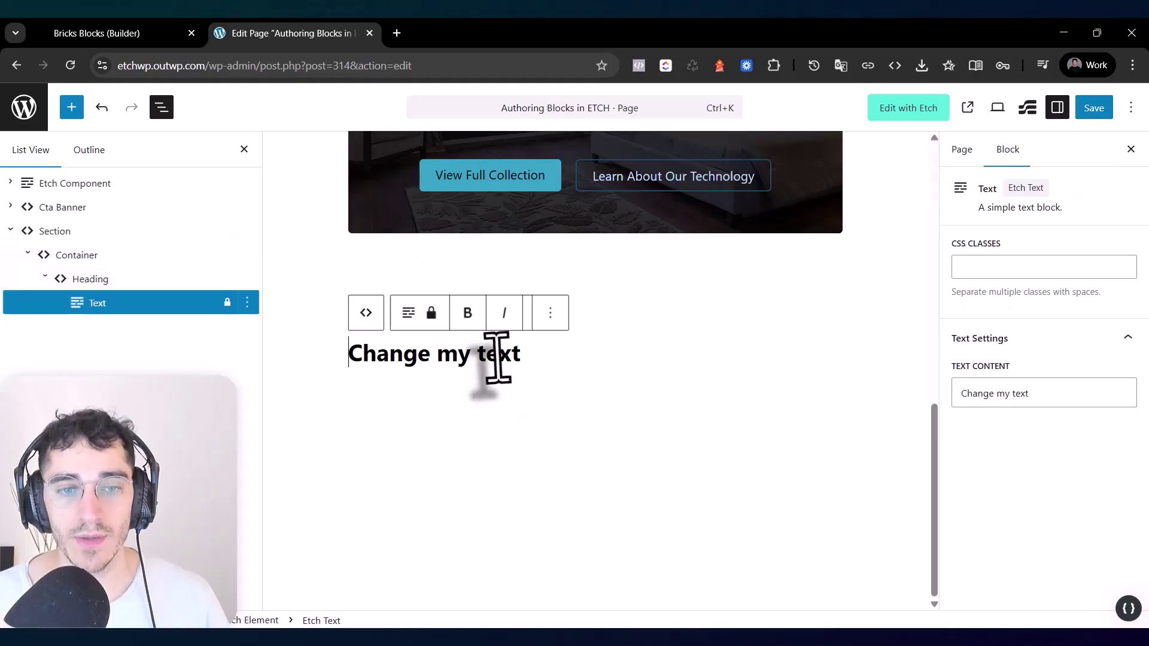
- Save the page, check the new heading section on the published front end, and return to the block editor
left_click(1093, 107)
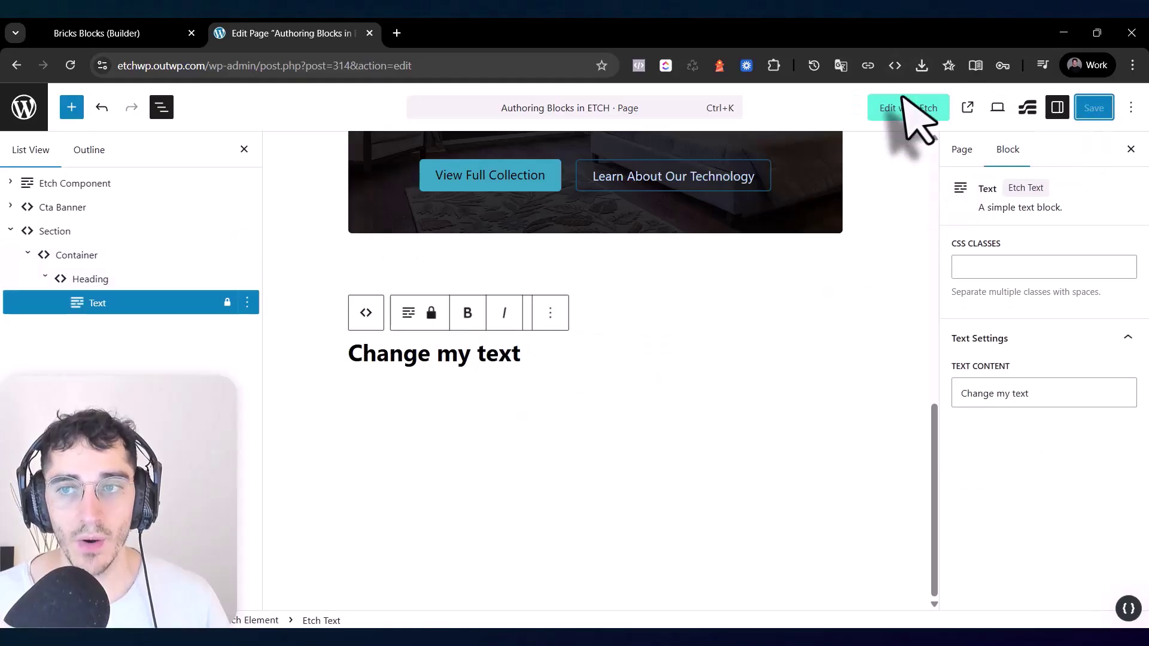
left_click(967, 108)
scroll(1140, 143, "down", 3)
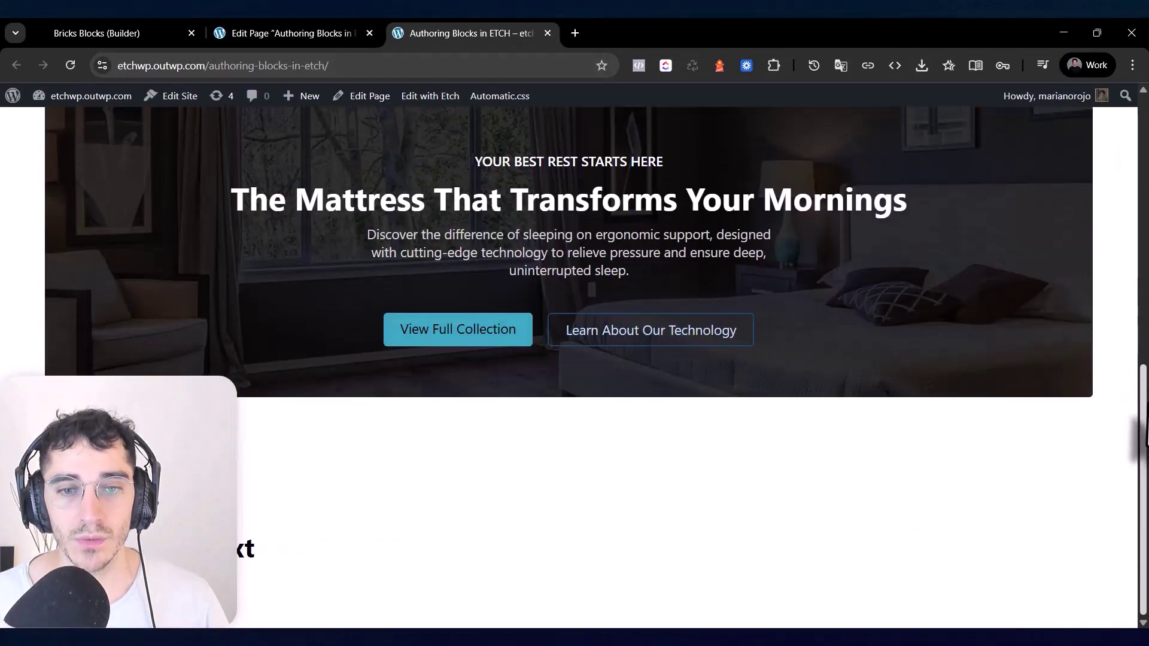
left_click(322, 30)
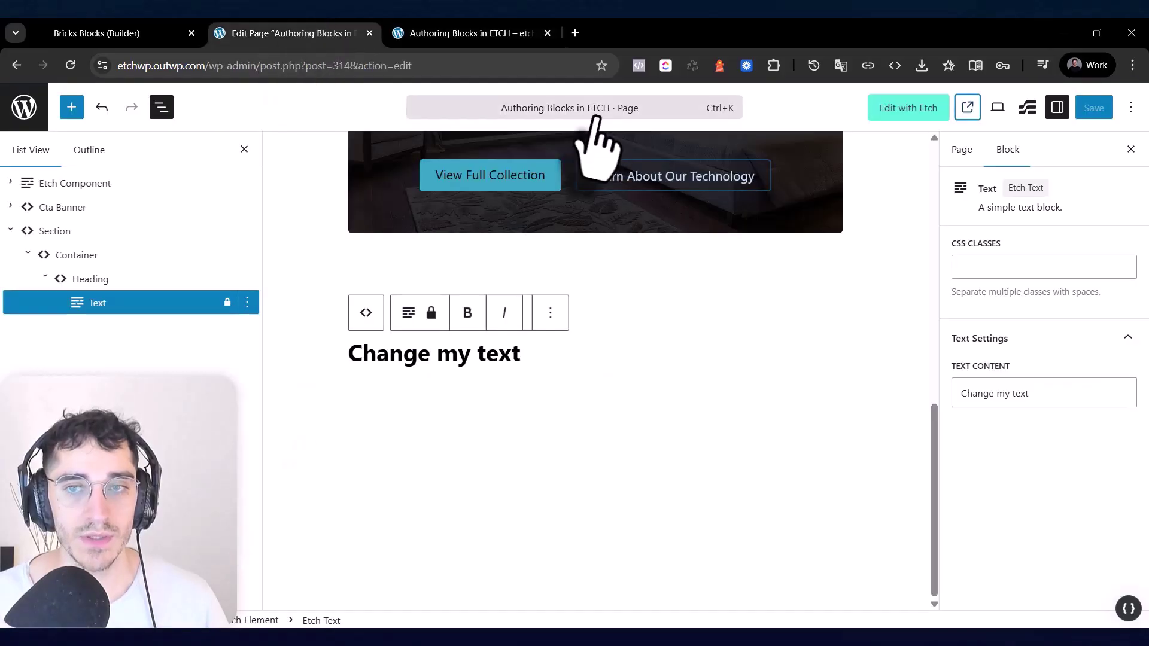
- Open the page in Etch, examine the heading section's structure and HTML, and return to the block editor
left_click(924, 98)
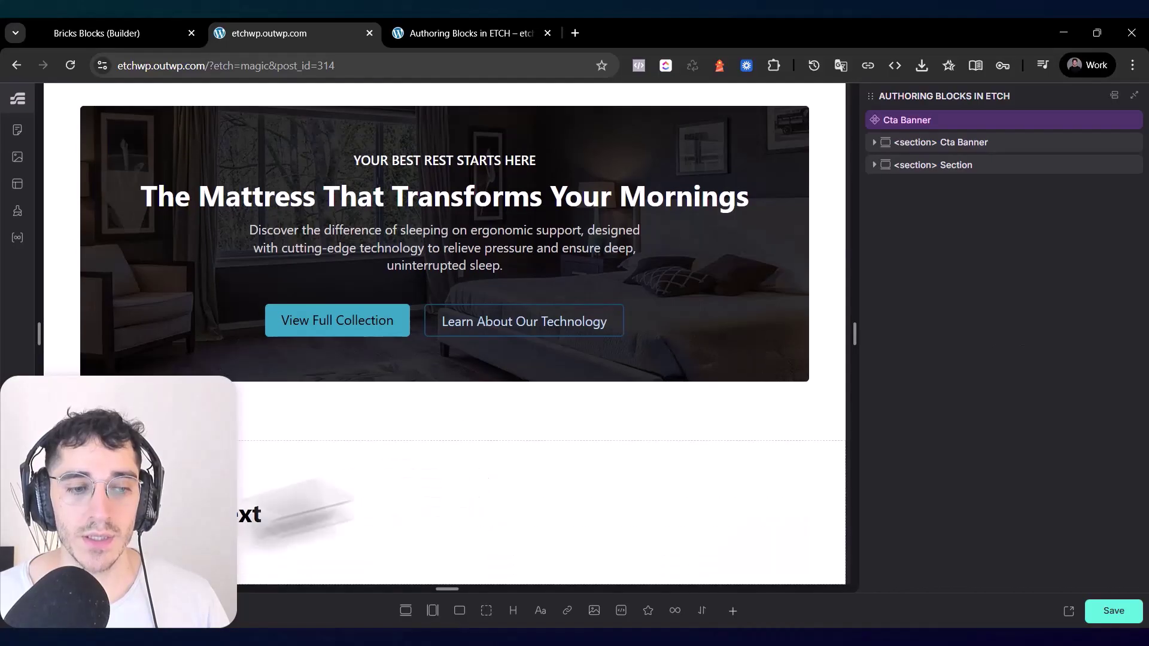
left_click(296, 500)
scroll(667, 371, "down", 2)
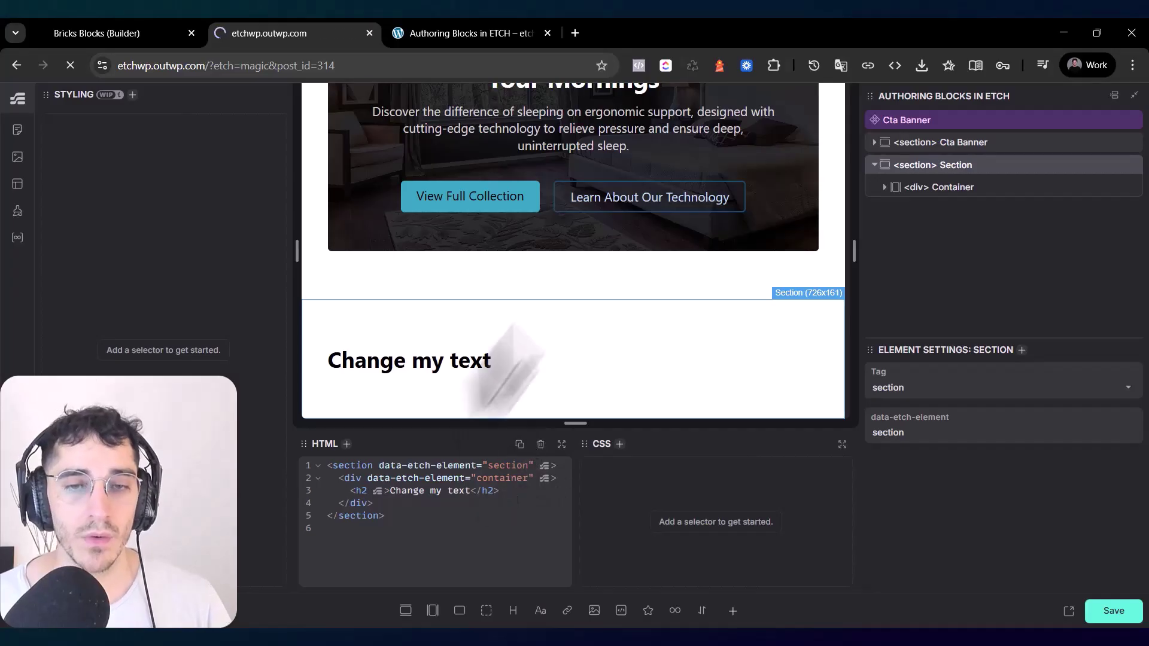
key("alt+Left")
- Add an empty paragraph block below the "Change my text" section and save the page
left_click(585, 390)
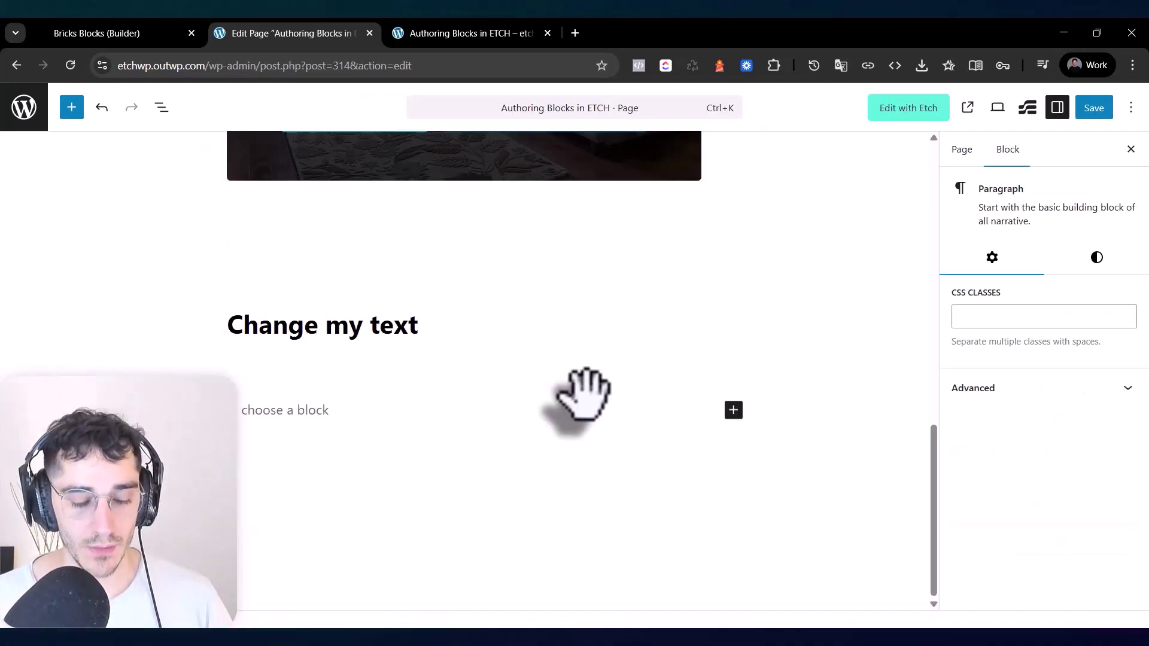
type("/gr")
key("BackSpace")
key("BackSpace")
key("BackSpace")
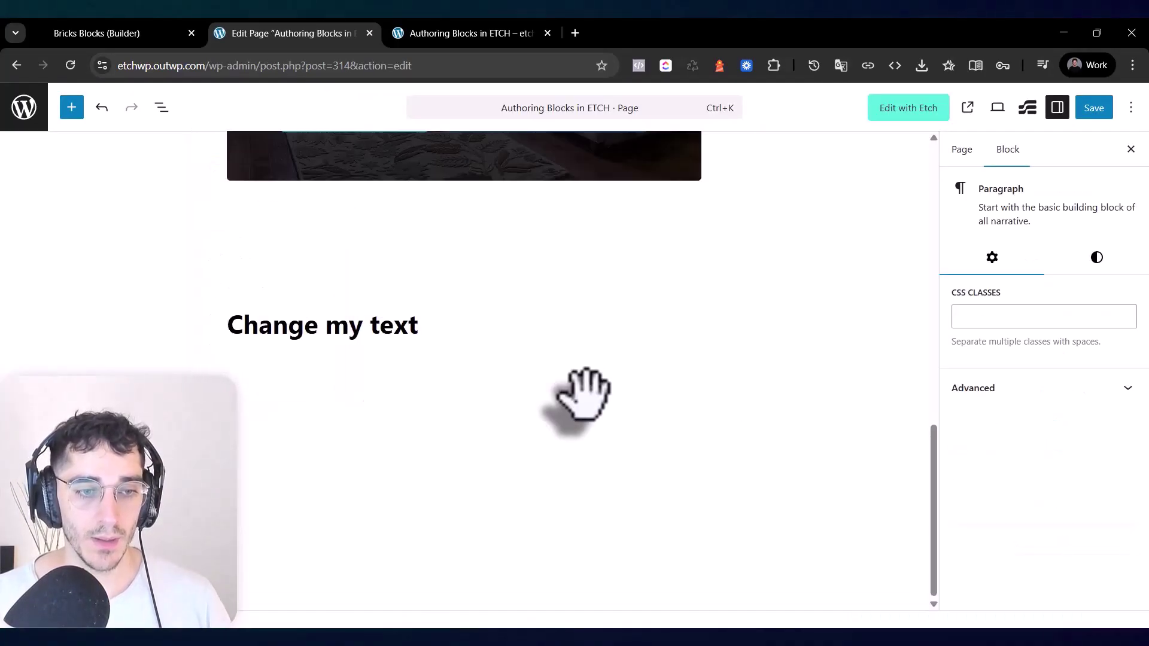
left_click(1093, 108)
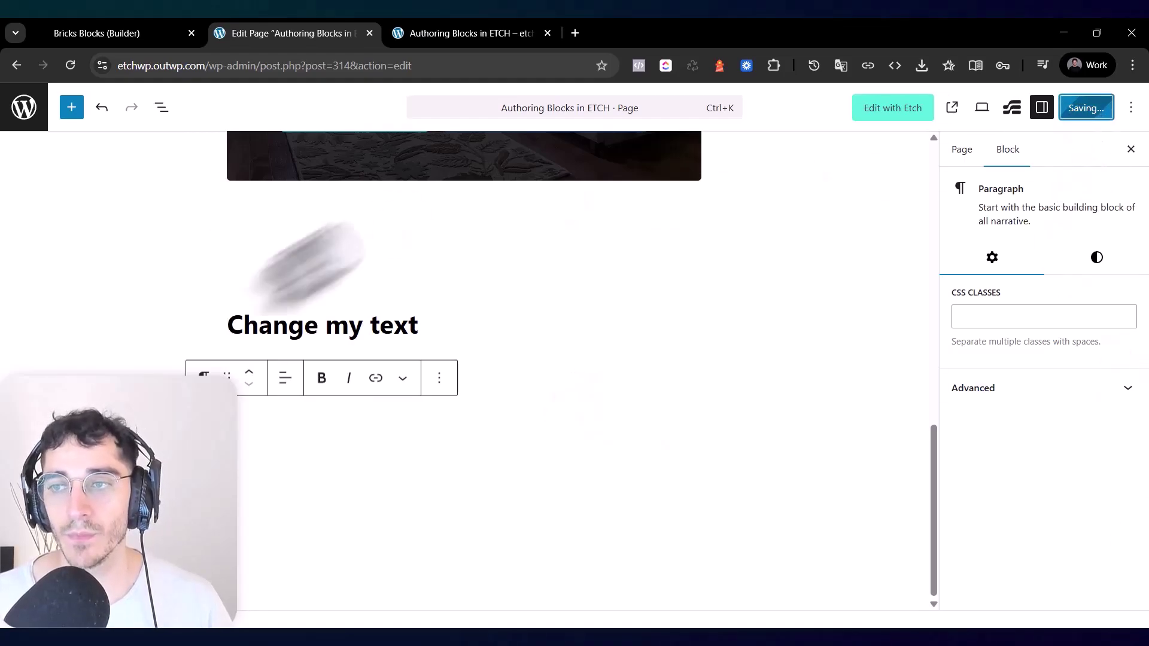
left_click(161, 108)
- Open the page in Etch, check the core/paragraph block's element settings, and delete that block
left_click(908, 107)
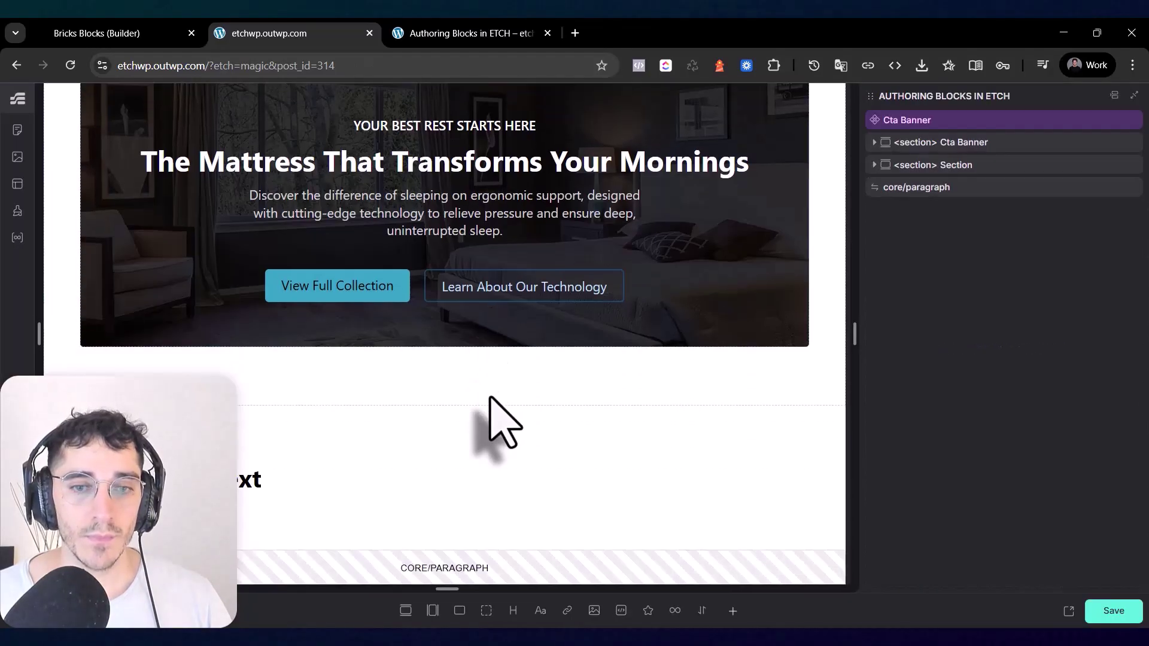
left_click(939, 189)
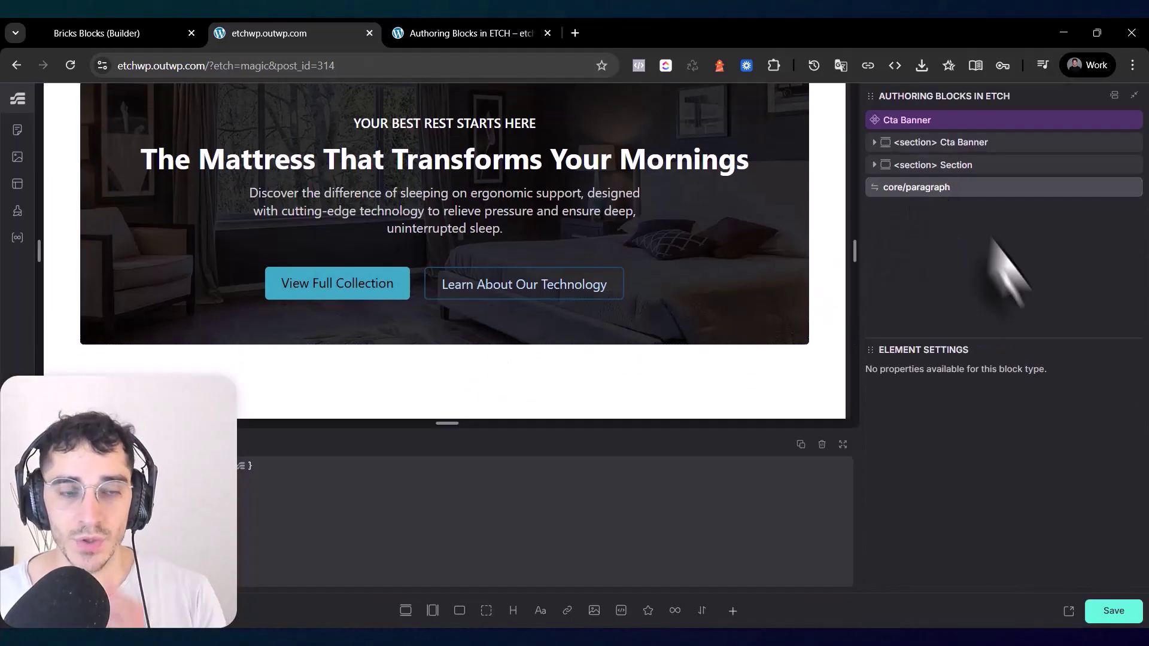
scroll(680, 256, "down", 3)
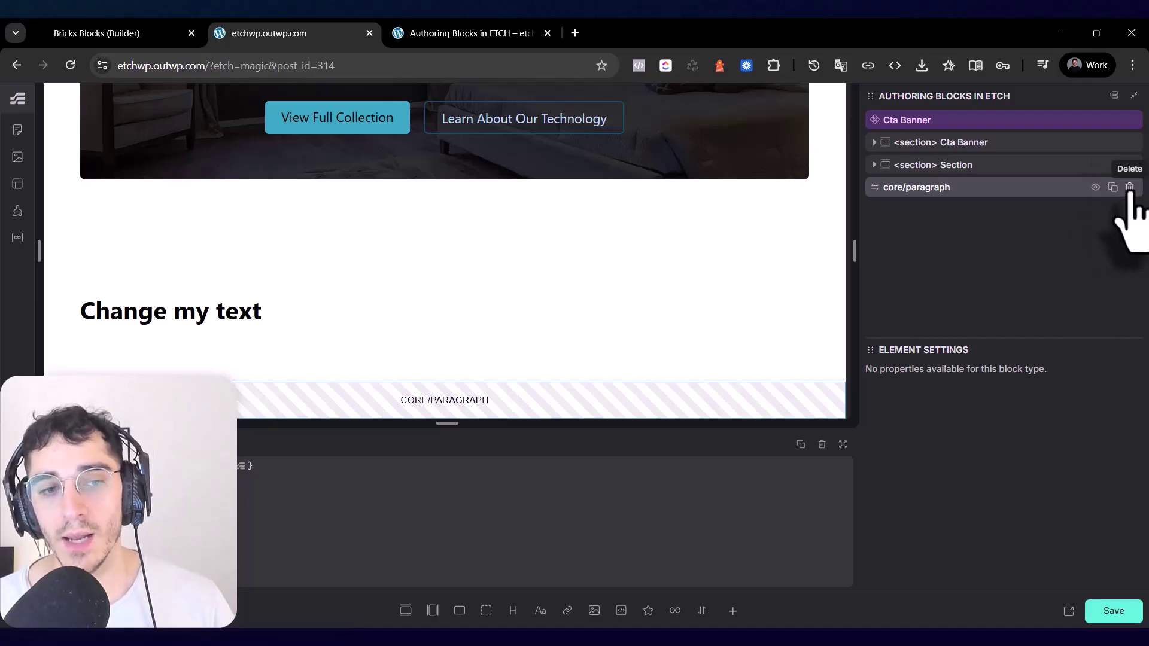
left_click(1129, 188)
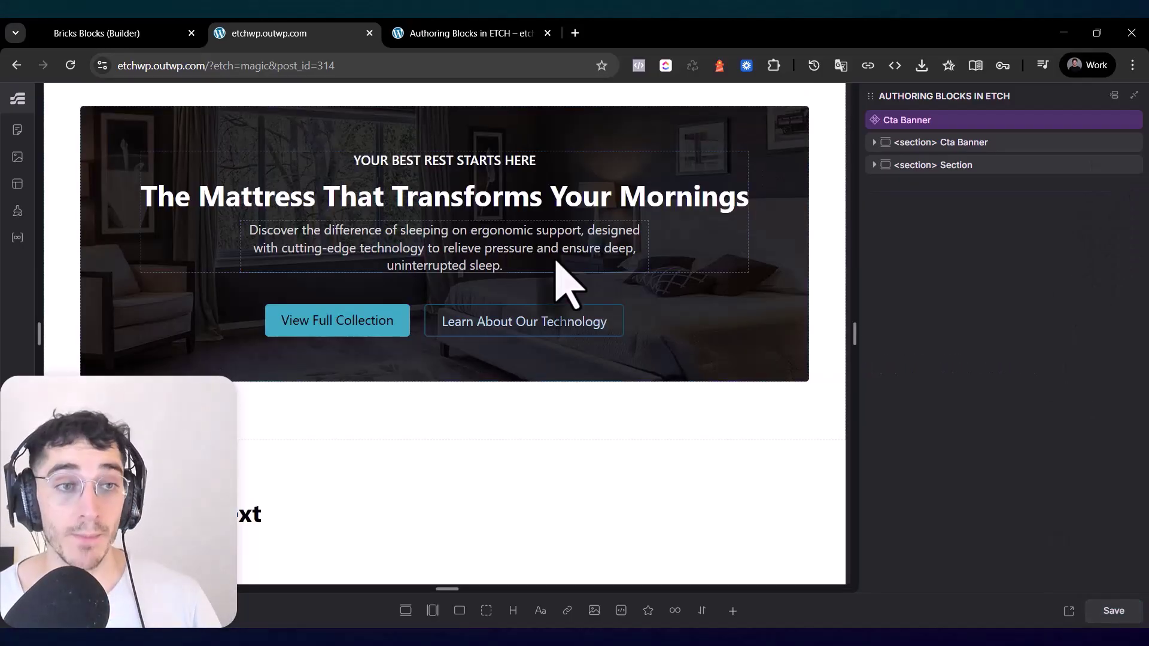
- Select the heading section in Etch and examine its element settings and HTML
left_click(951, 165)
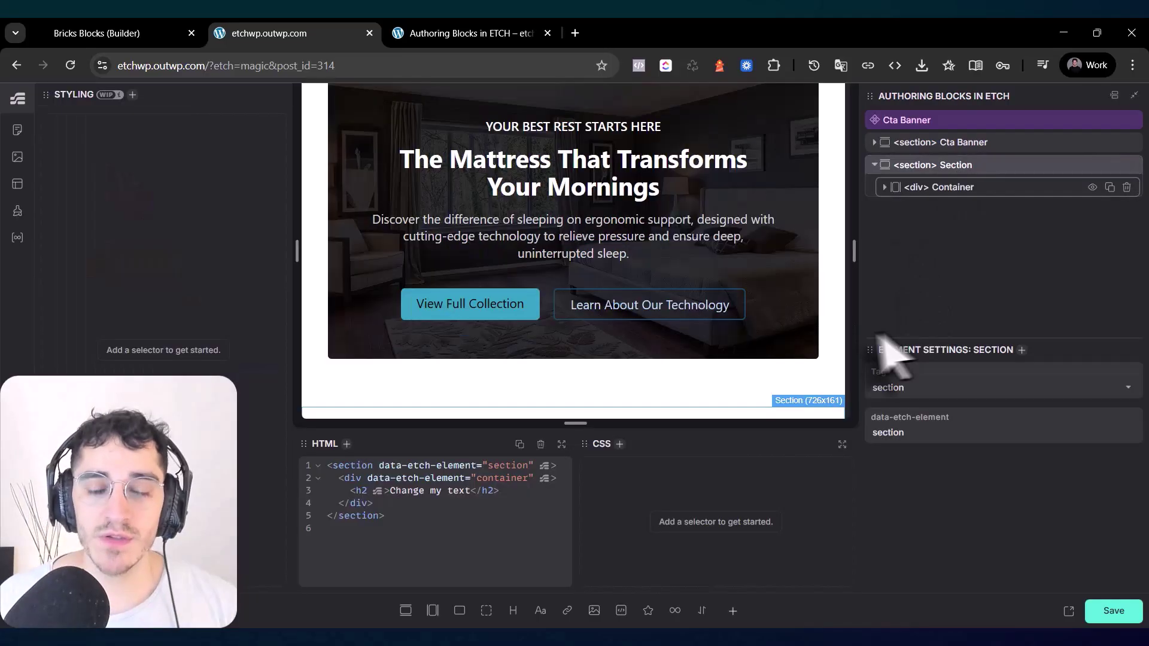
scroll(799, 278, "down", 2)
scroll(799, 279, "down", 1)
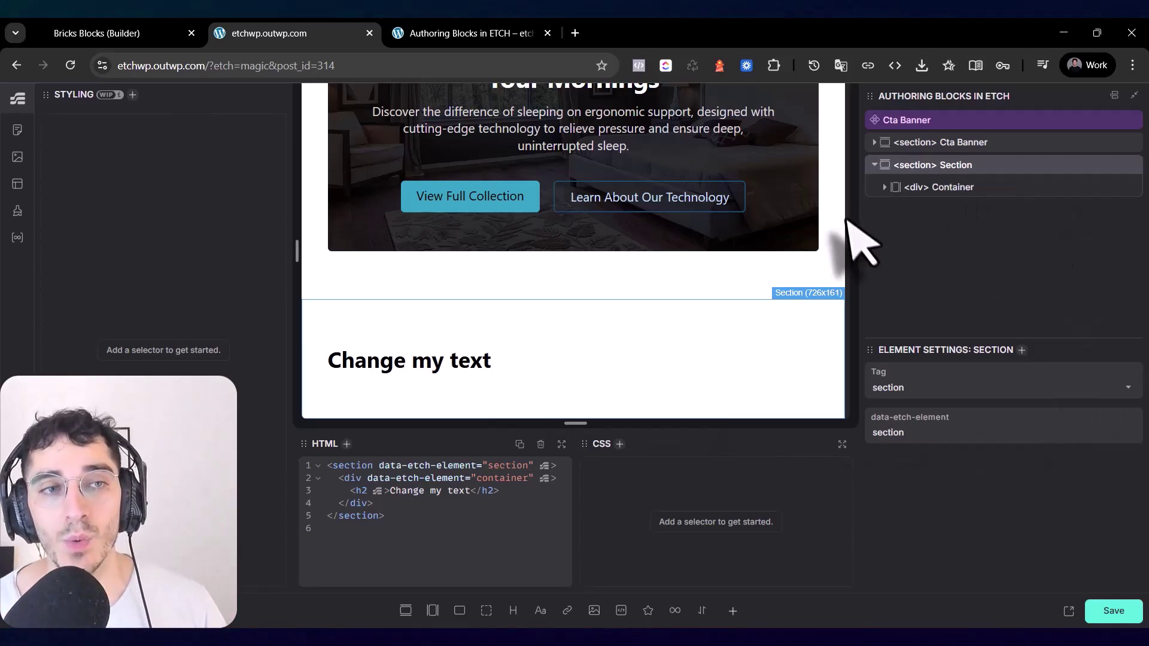
- Switch to the Bricks builder and add a new section below the CTA Banner
key("ctrl+shift+Tab")
scroll(564, 285, "down", 1)
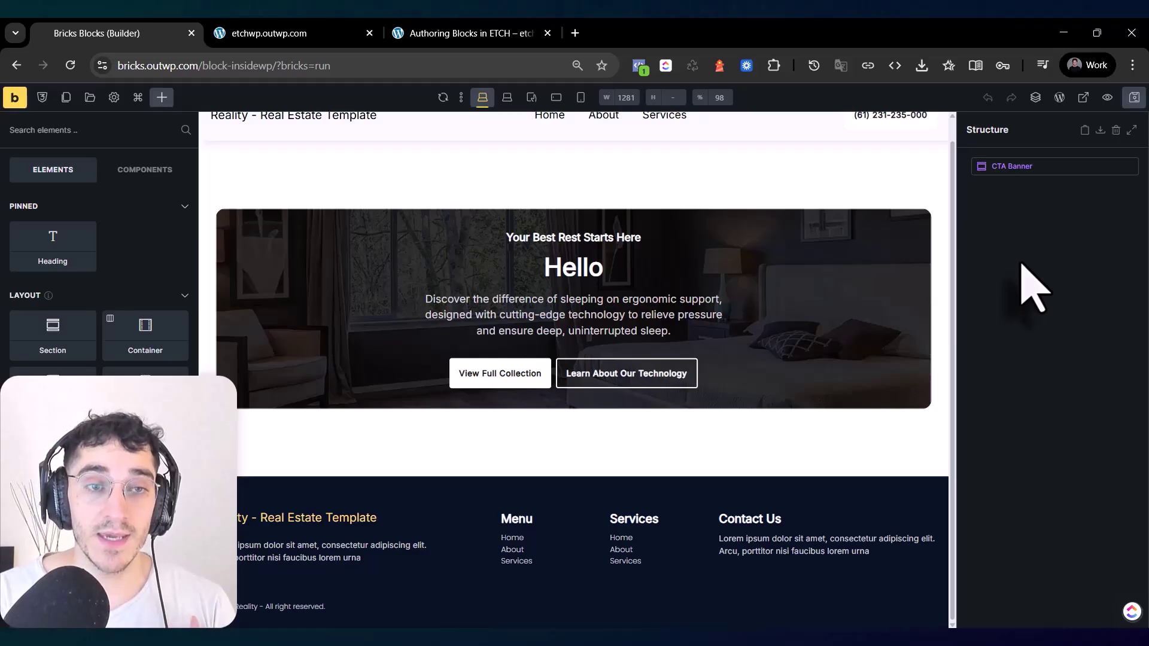
left_click(97, 130)
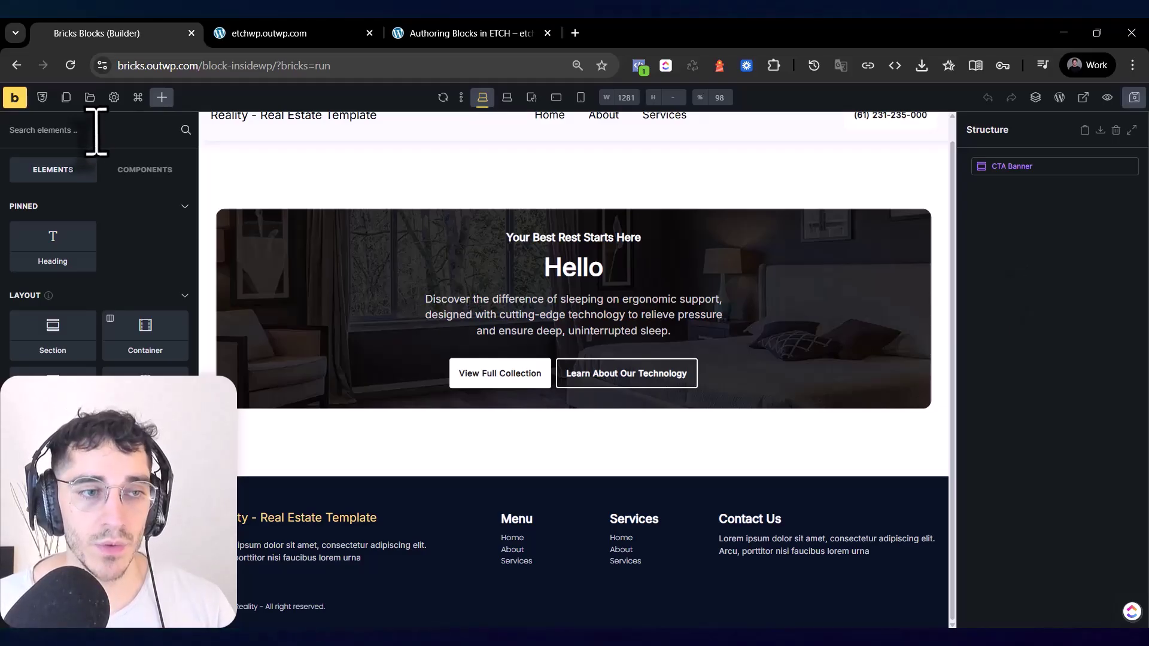
left_click(52, 344)
left_click(975, 186)
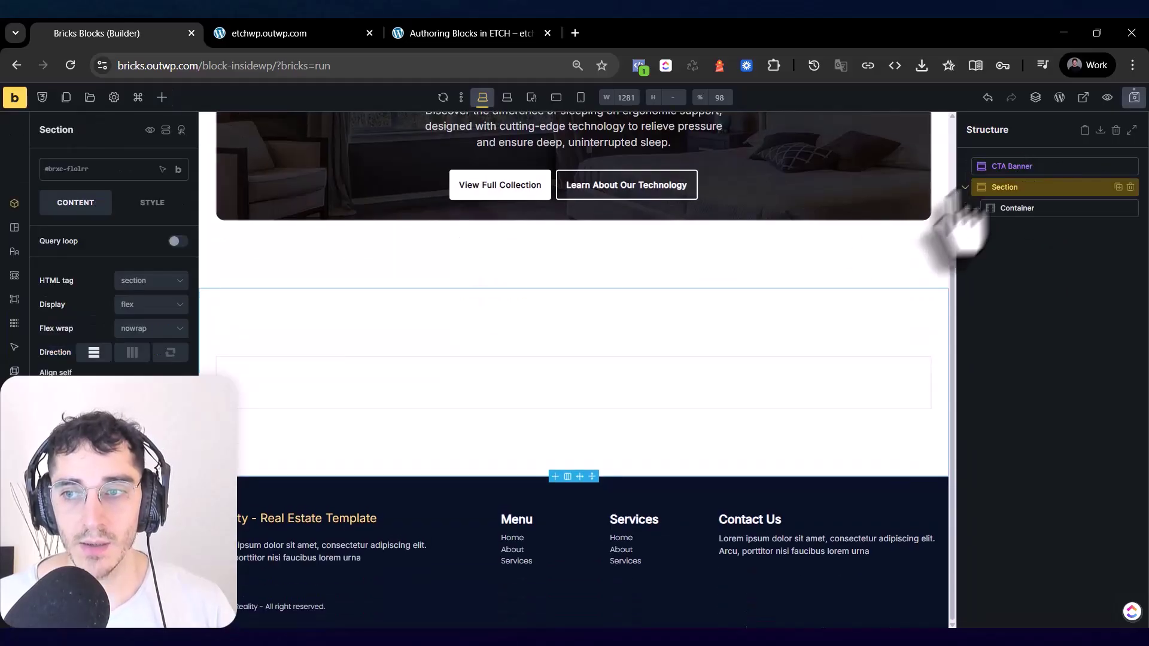
- Insert a Heading element into the new section's container
left_click(622, 401)
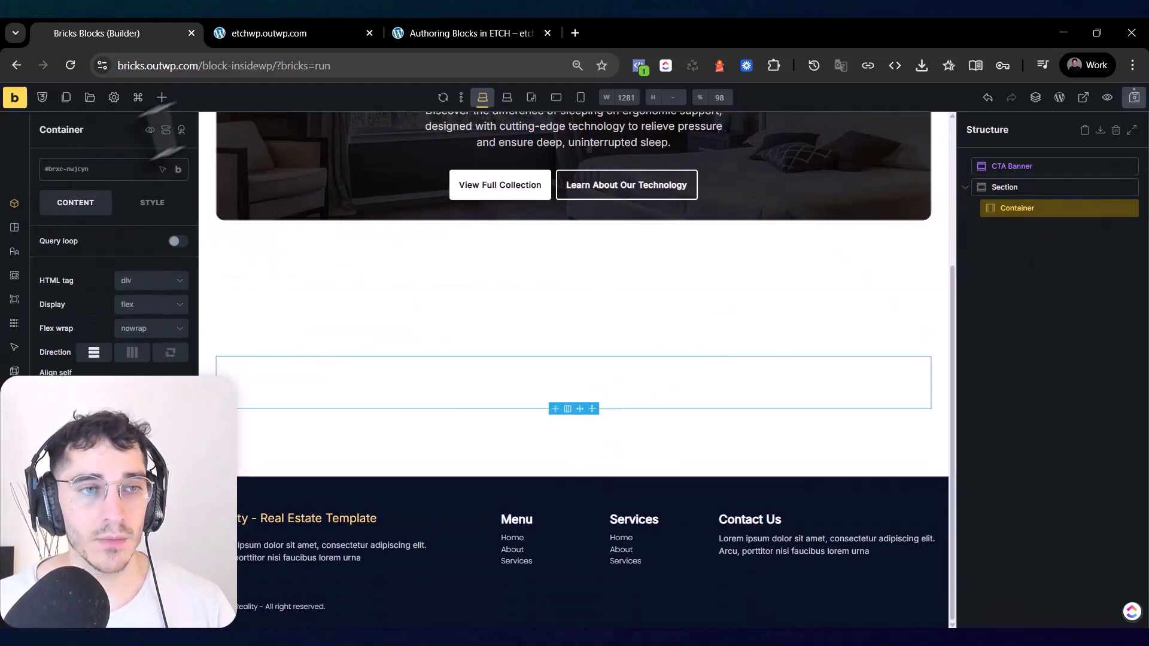
left_click(161, 97)
type("head")
left_click(53, 212)
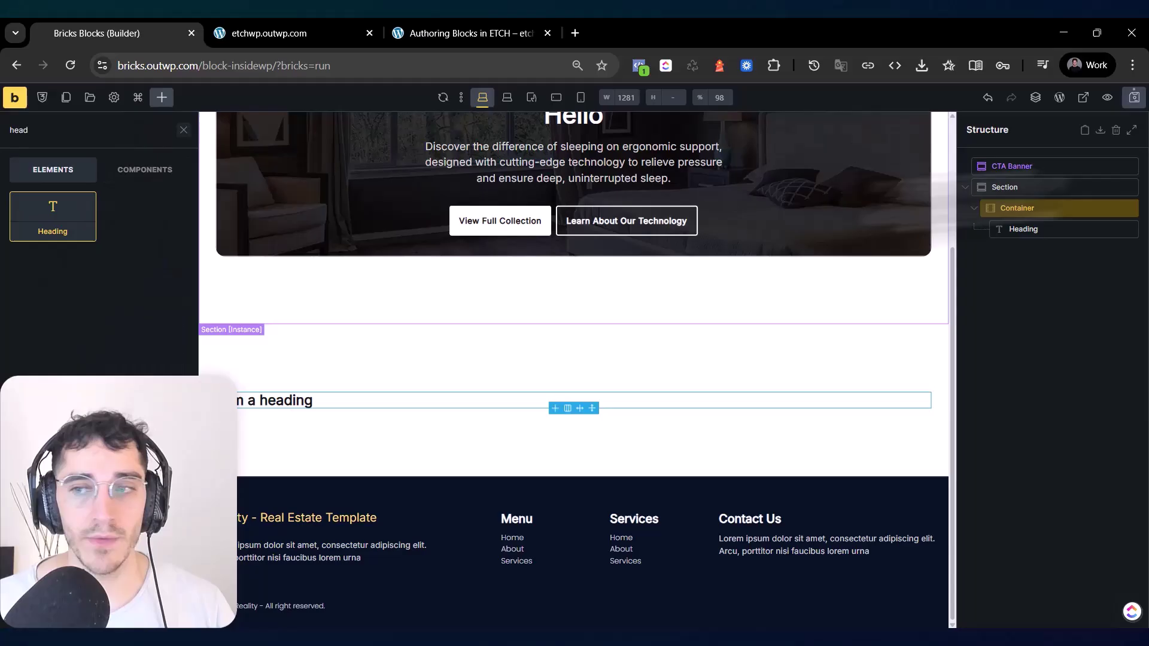
- Replace the new heading's text with "Block Heading" and save the page
left_click(1065, 236)
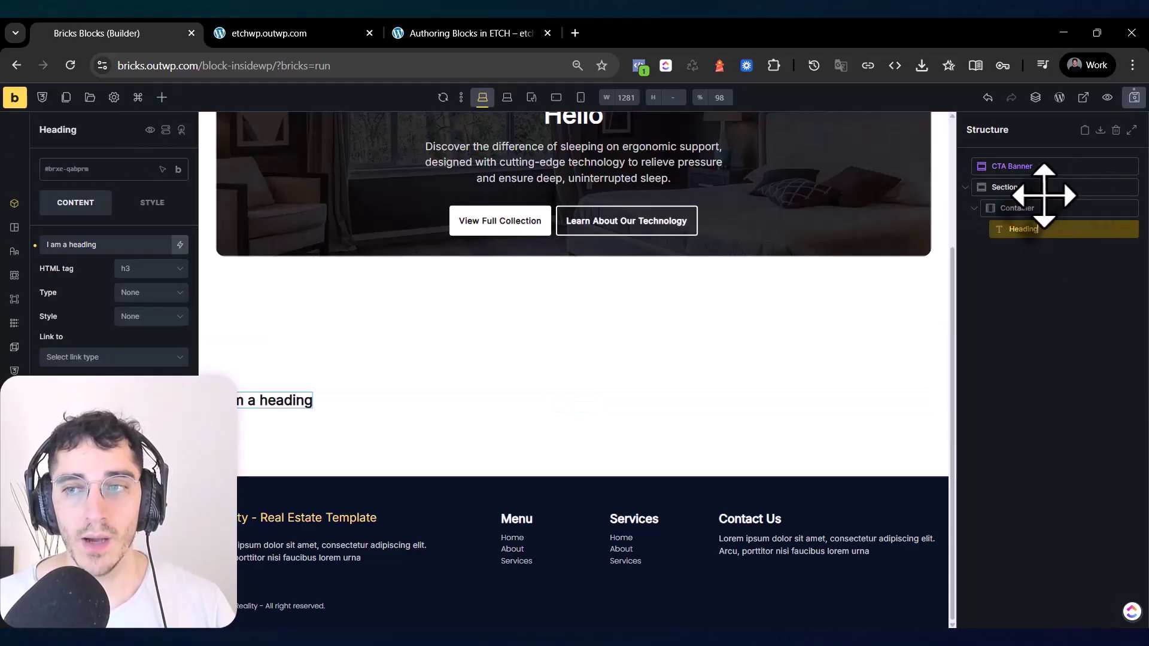
double_click(272, 399)
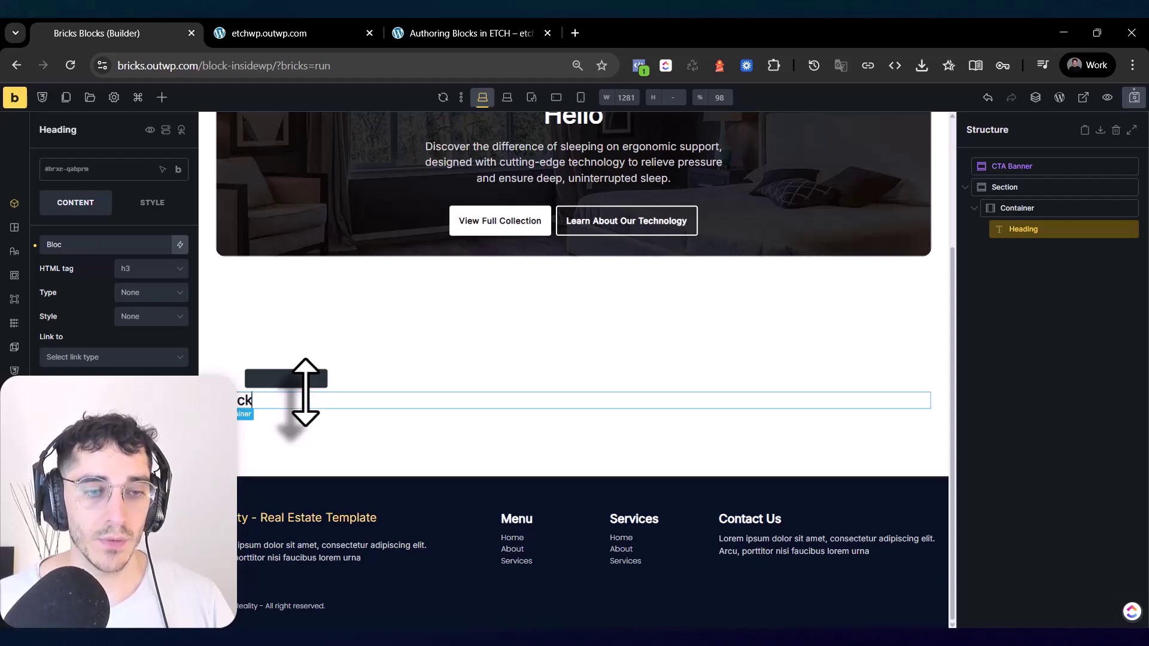
type("Block Heading")
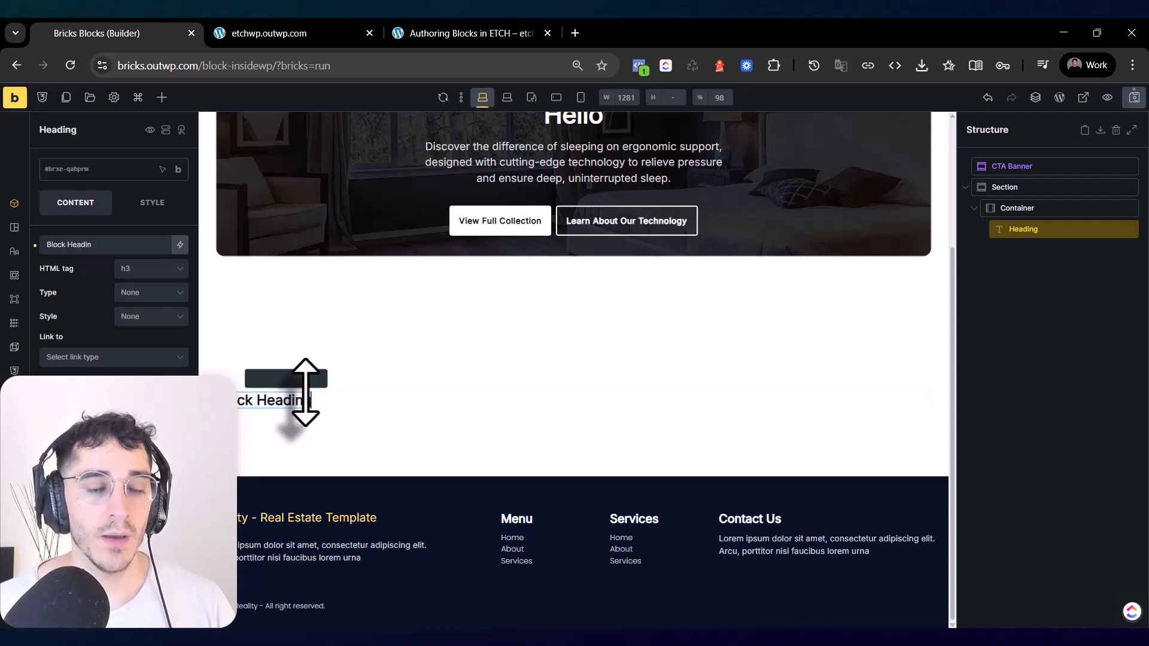
left_click(1134, 97)
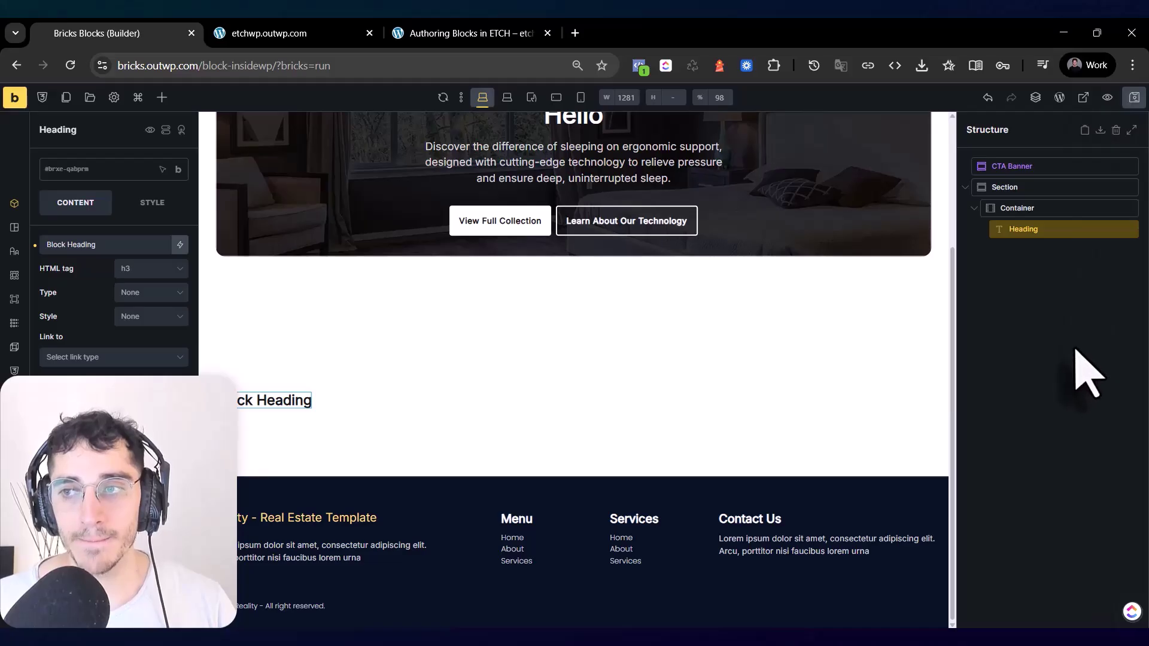
- Save the new section as a component named "Section Example Block"
left_click(1077, 354)
left_click(1051, 188)
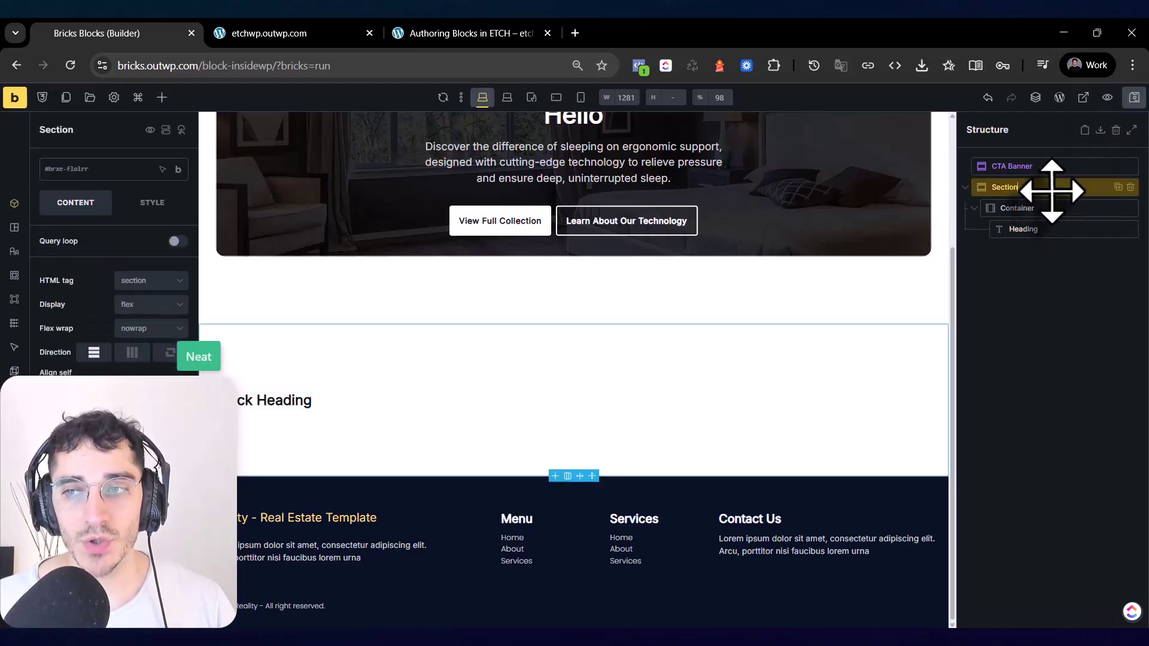
right_click(1051, 189)
left_click(1081, 404)
right_click(1007, 186)
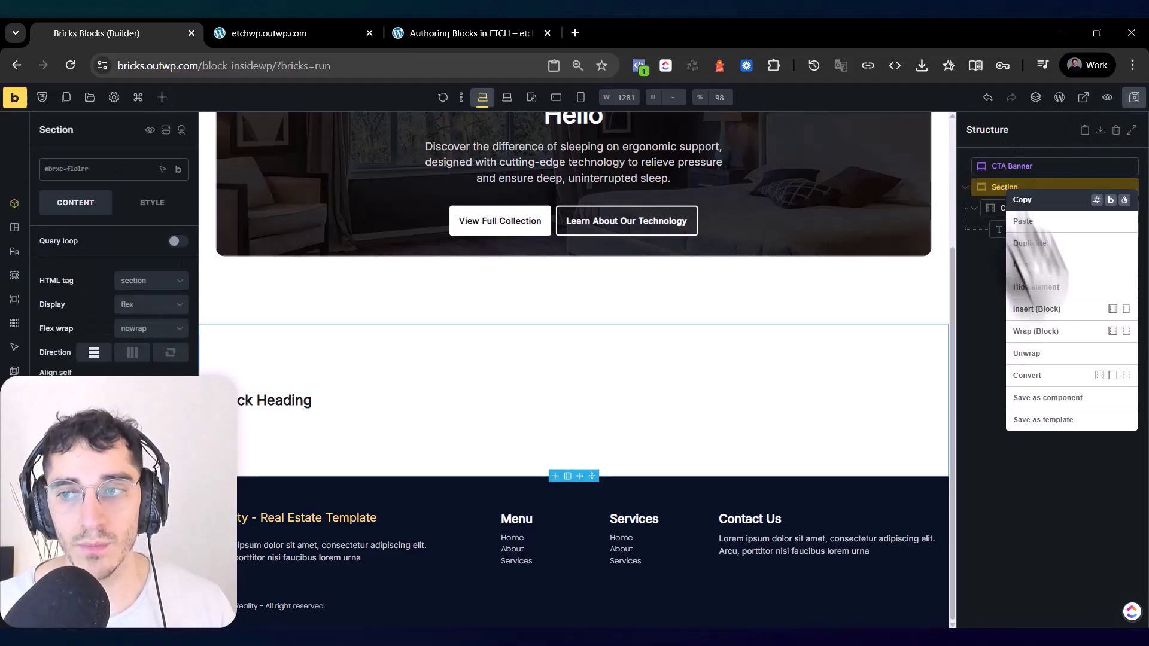
left_click(1074, 400)
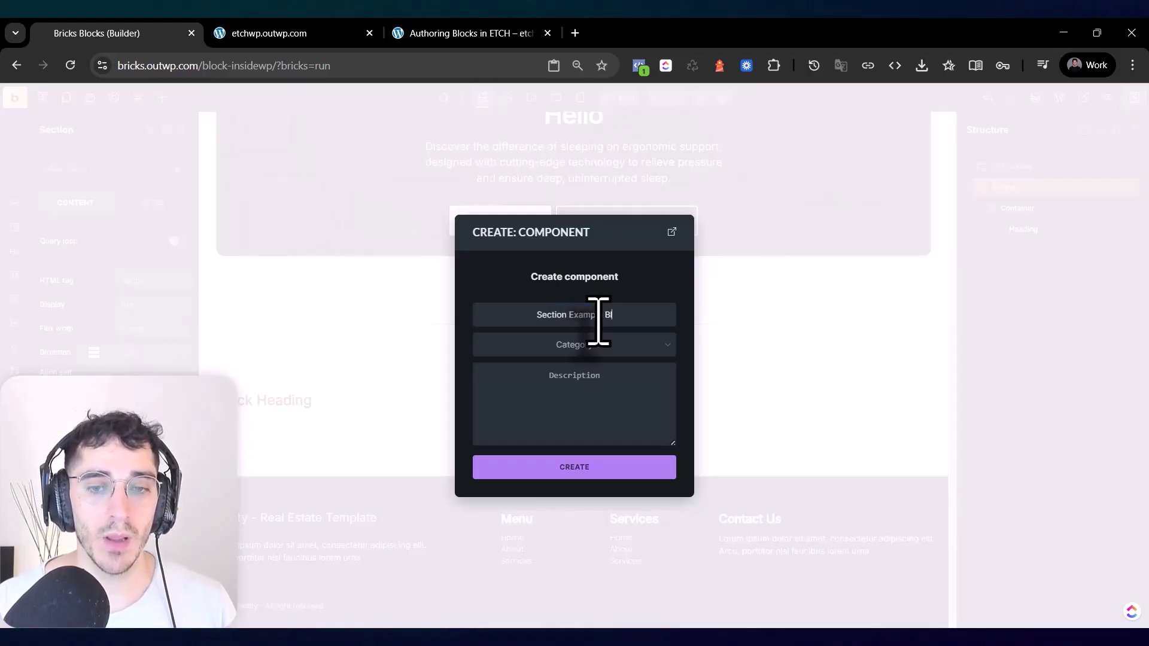
left_click(571, 468)
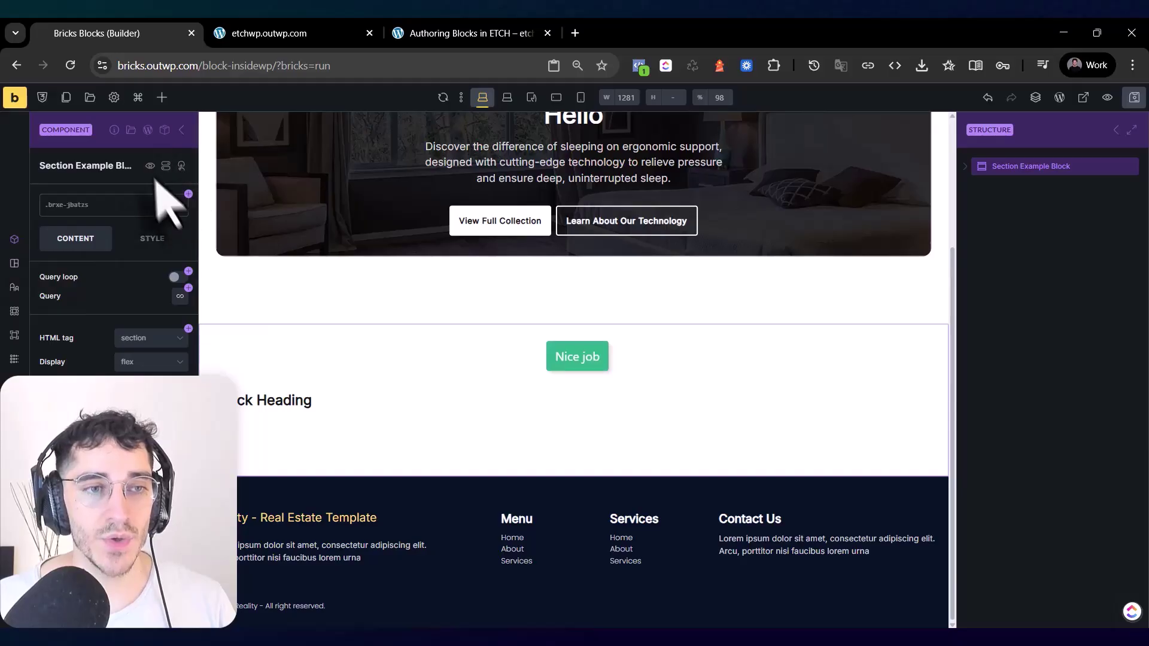
- Enable the Section Example Block component for use in the block editor and save it
left_click(148, 129)
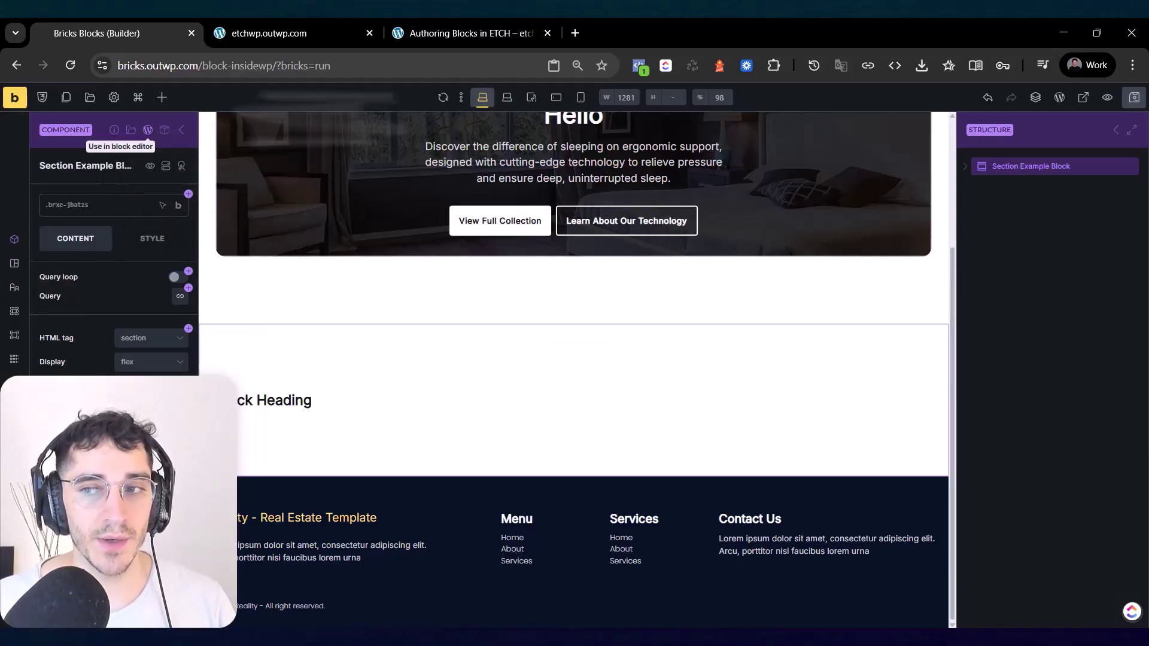
left_click(1115, 130)
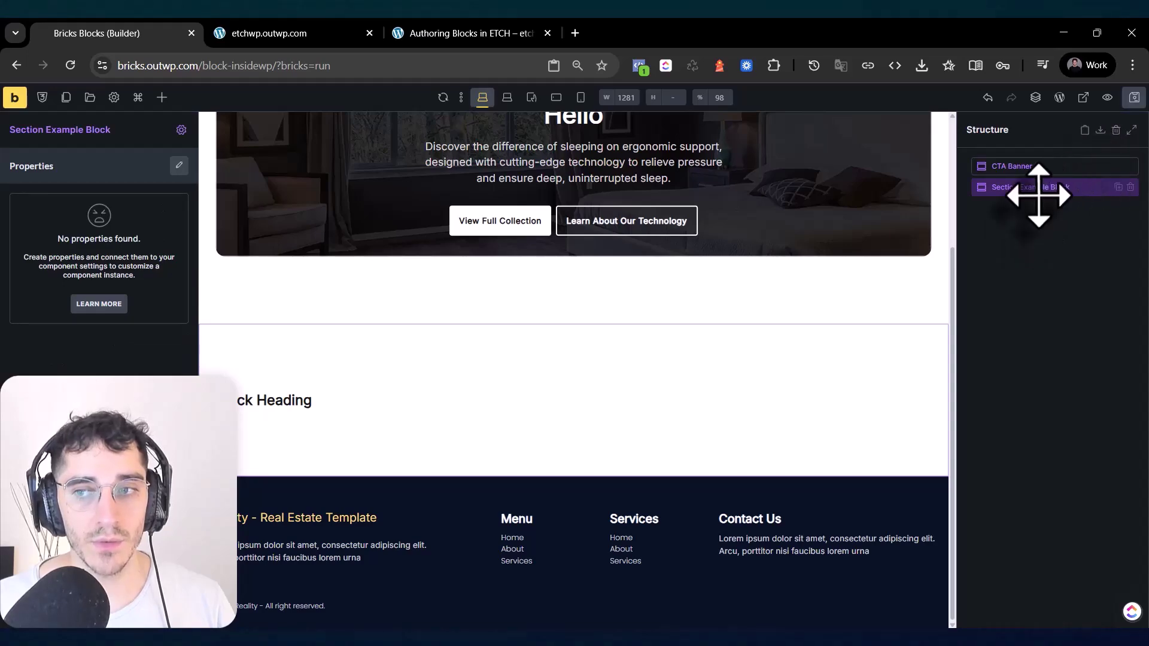
left_click(182, 130)
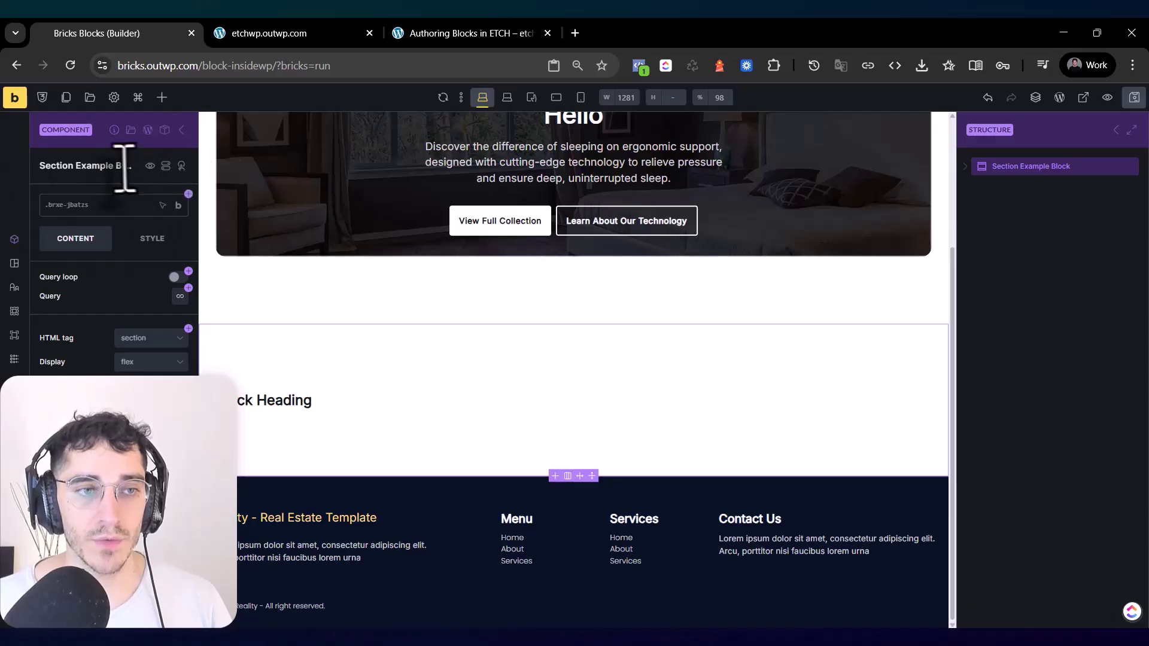
left_click(147, 131)
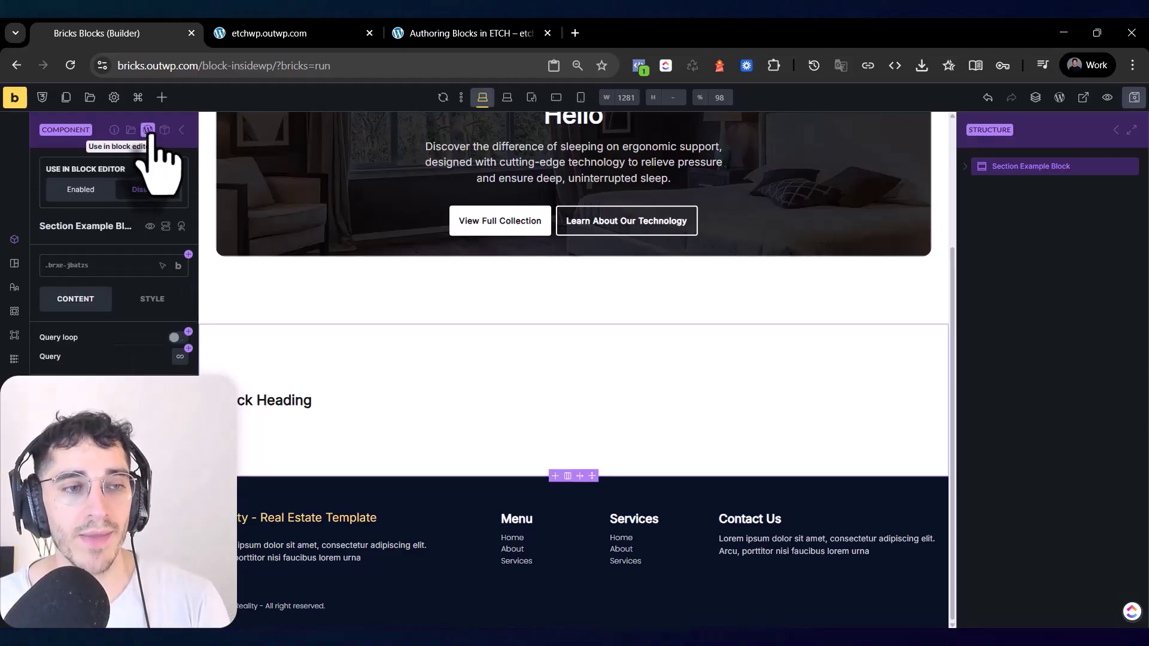
left_click(95, 193)
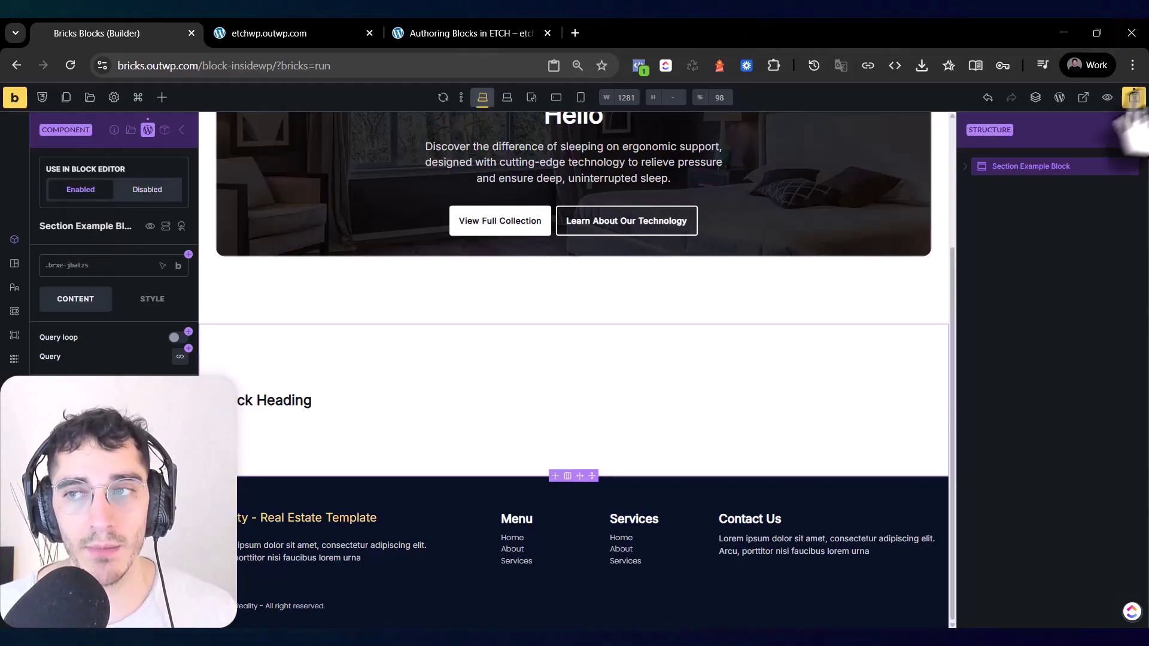
- In the page's WordPress block editor, insert the Section Example Block below the CTA banner and save the page
left_click(1060, 97)
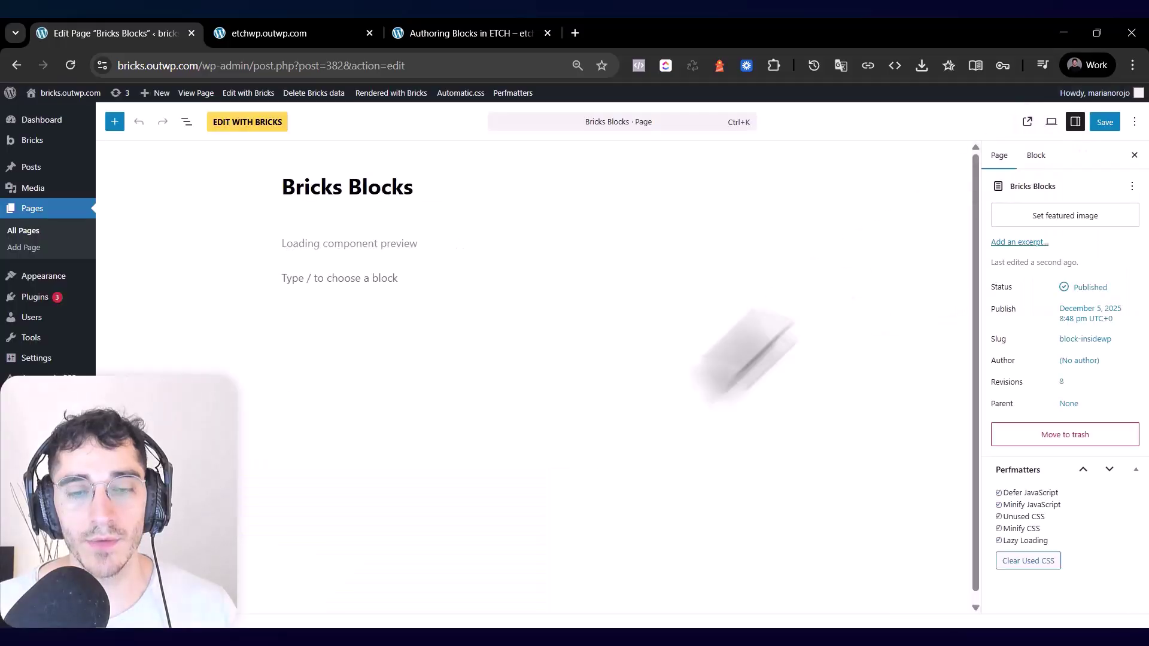
left_click(418, 281)
scroll(419, 311, "down", 3)
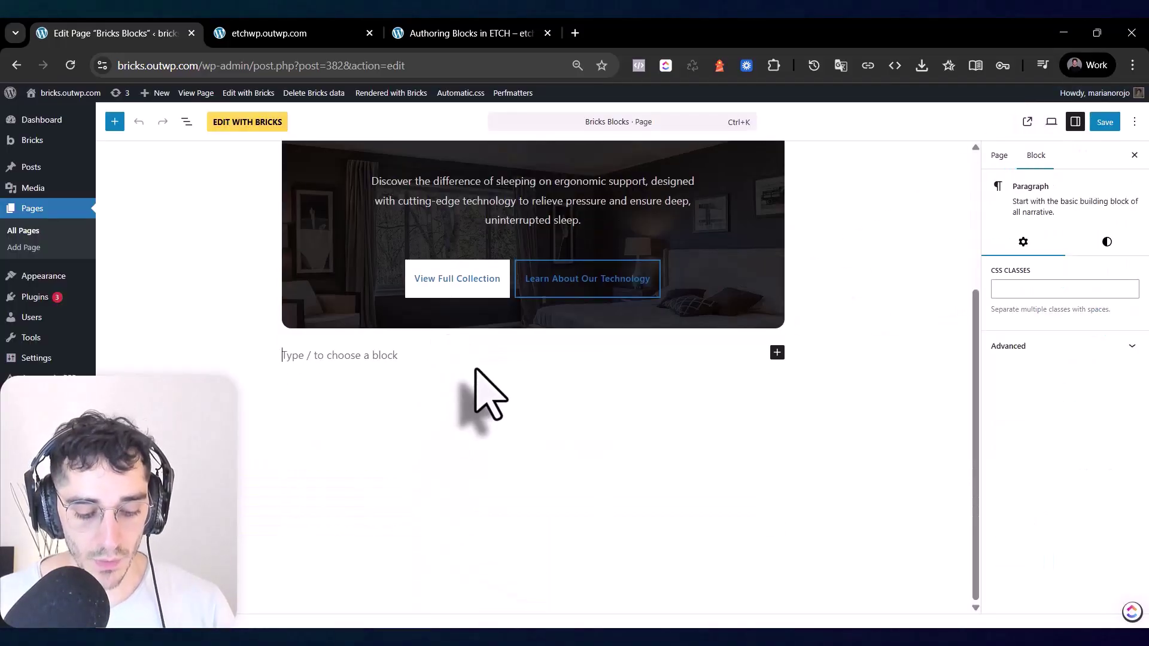
type("/")
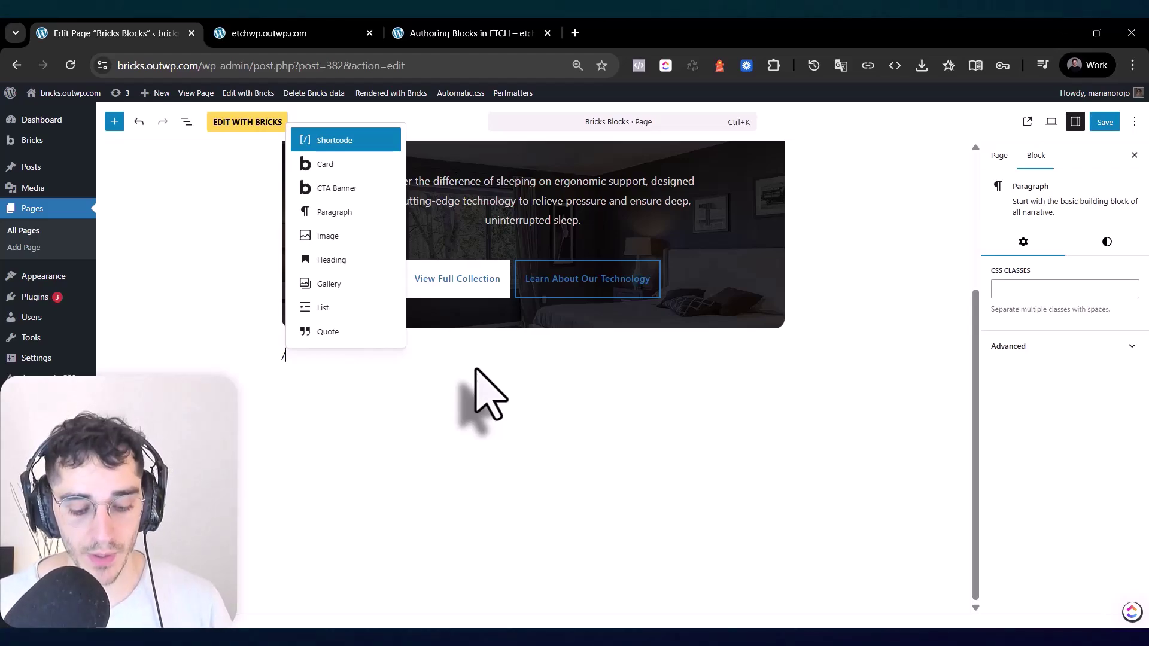
type("exampl")
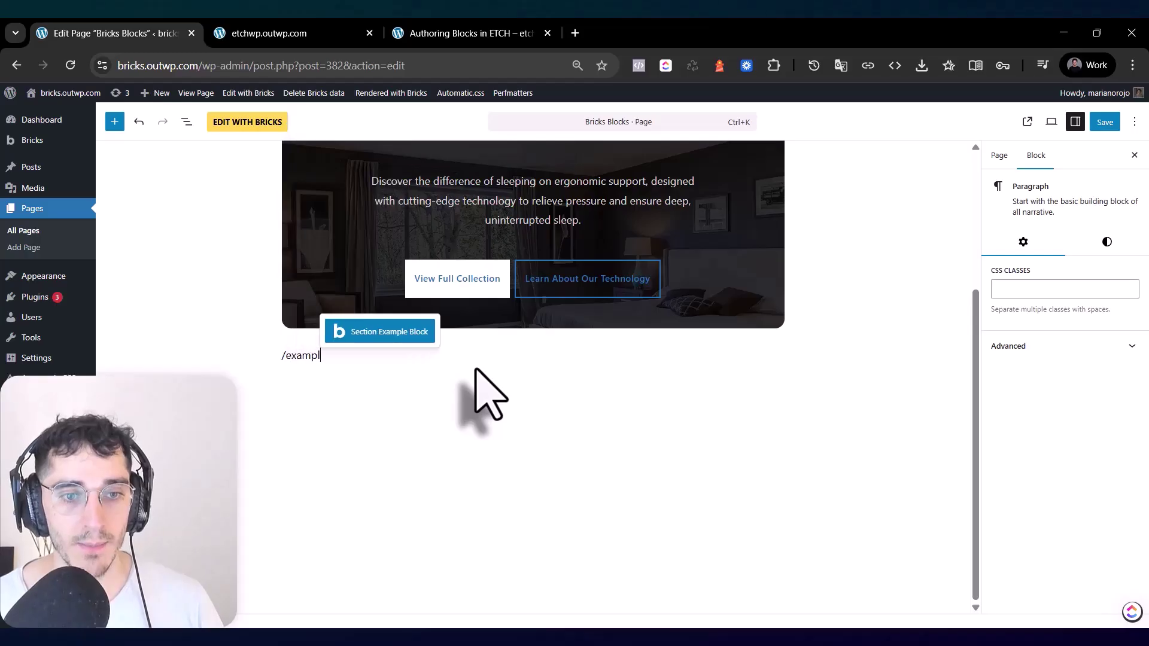
left_click(402, 333)
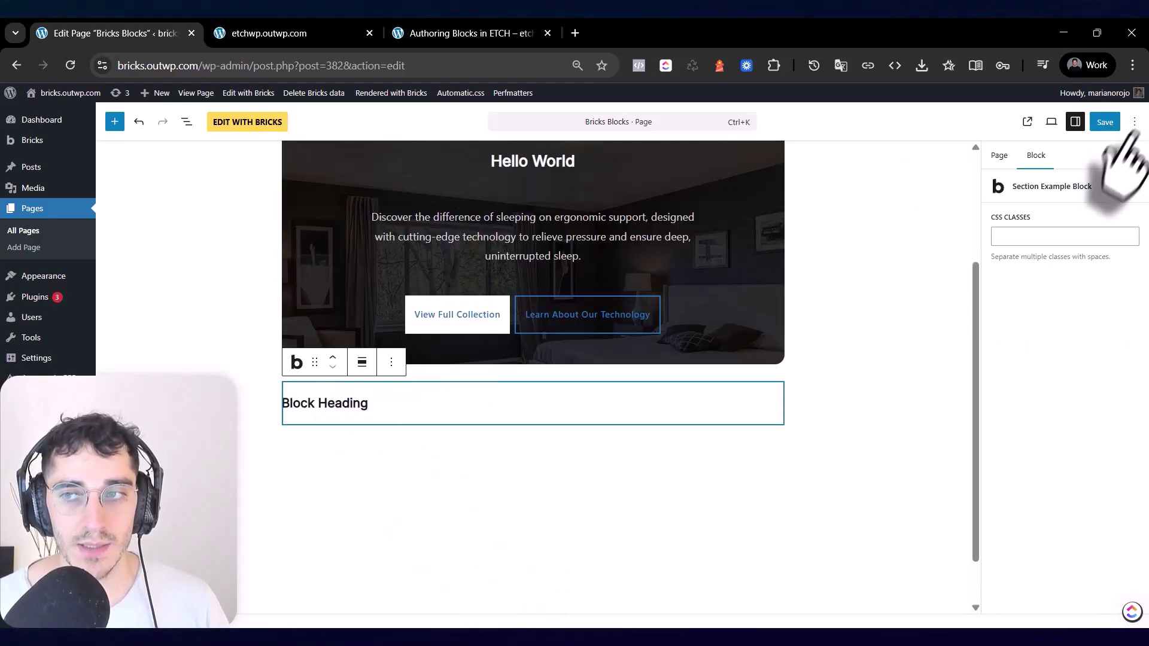
left_click(1104, 122)
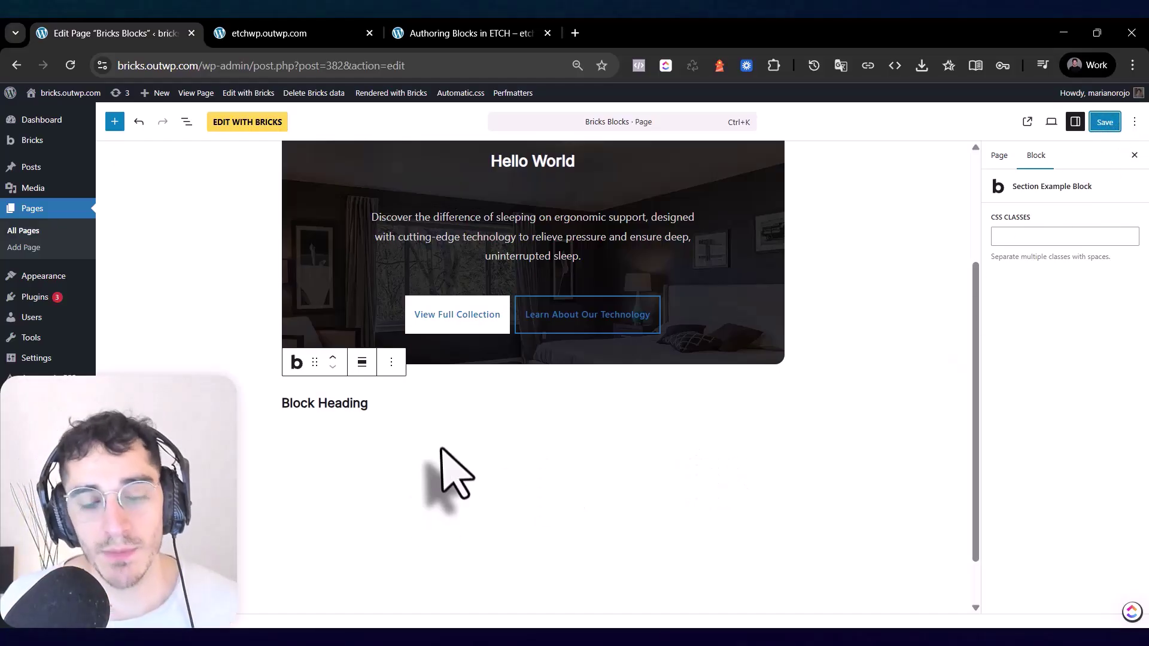
- In the Etch page's block editor, select the "Change my text" heading's text and examine its Text Content setting
left_click(426, 396)
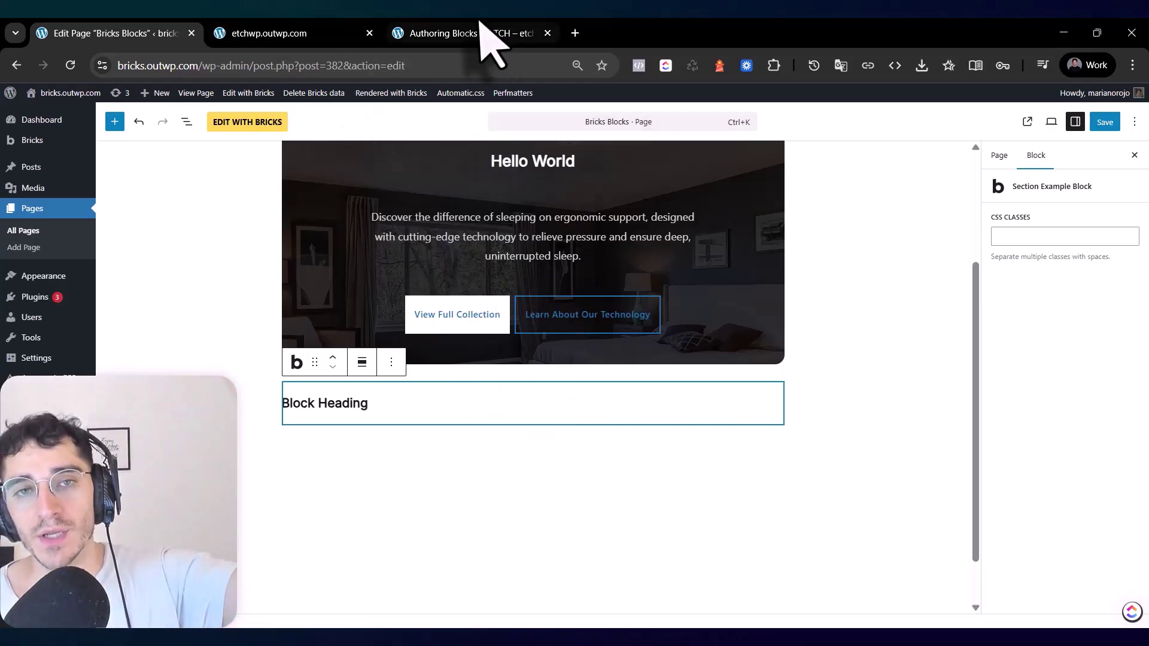
left_click(425, 33)
key("ctrl+shift+Tab")
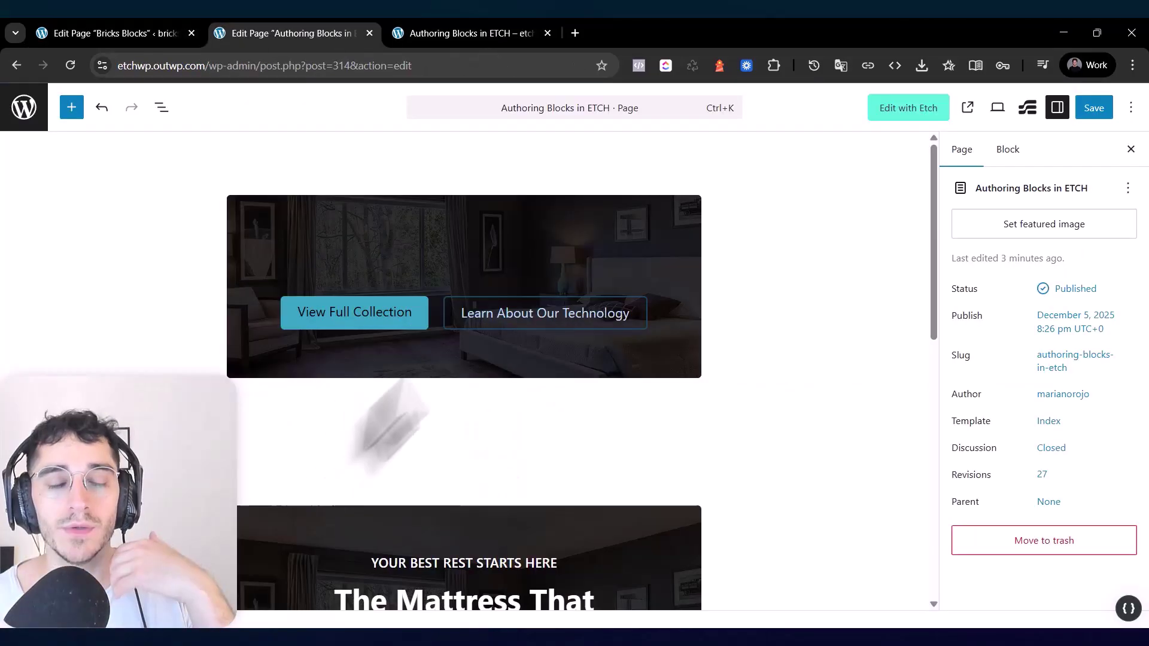
scroll(389, 412, "down", 10)
scroll(413, 386, "down", 5)
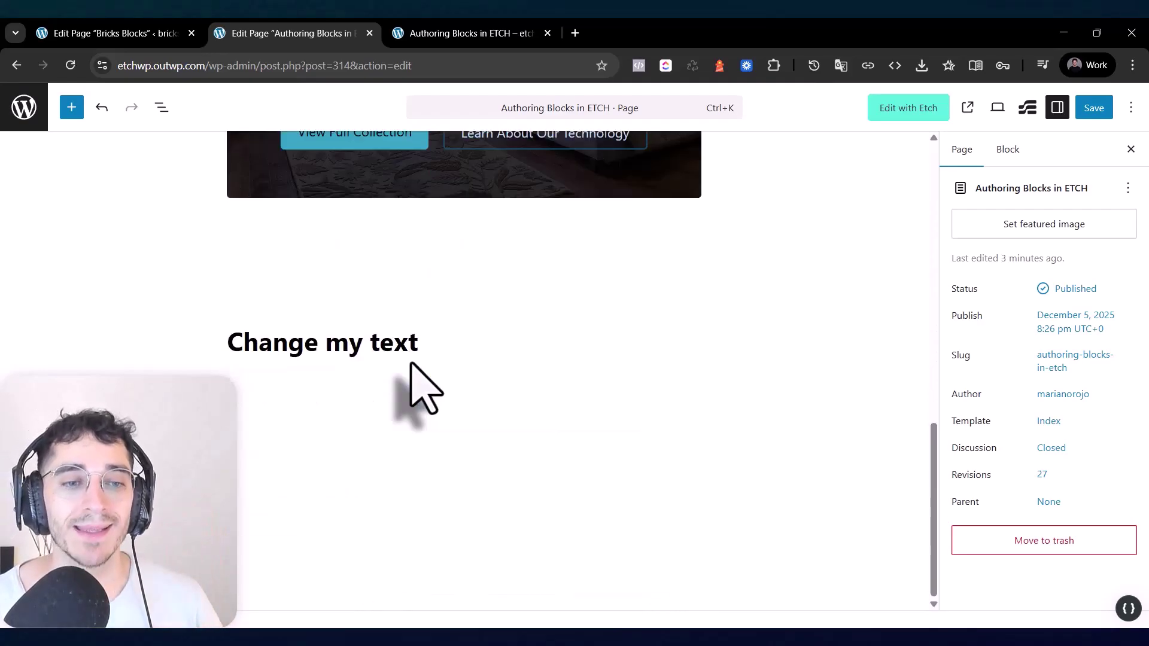
left_click(436, 341)
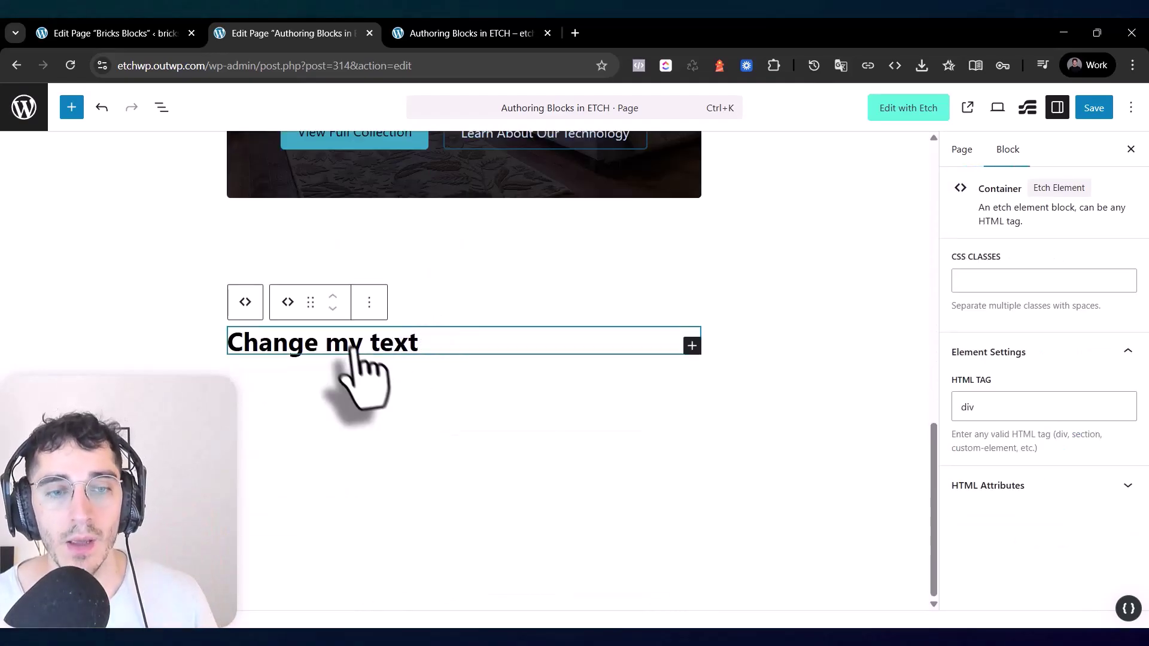
left_click(341, 346)
triple_click(346, 352)
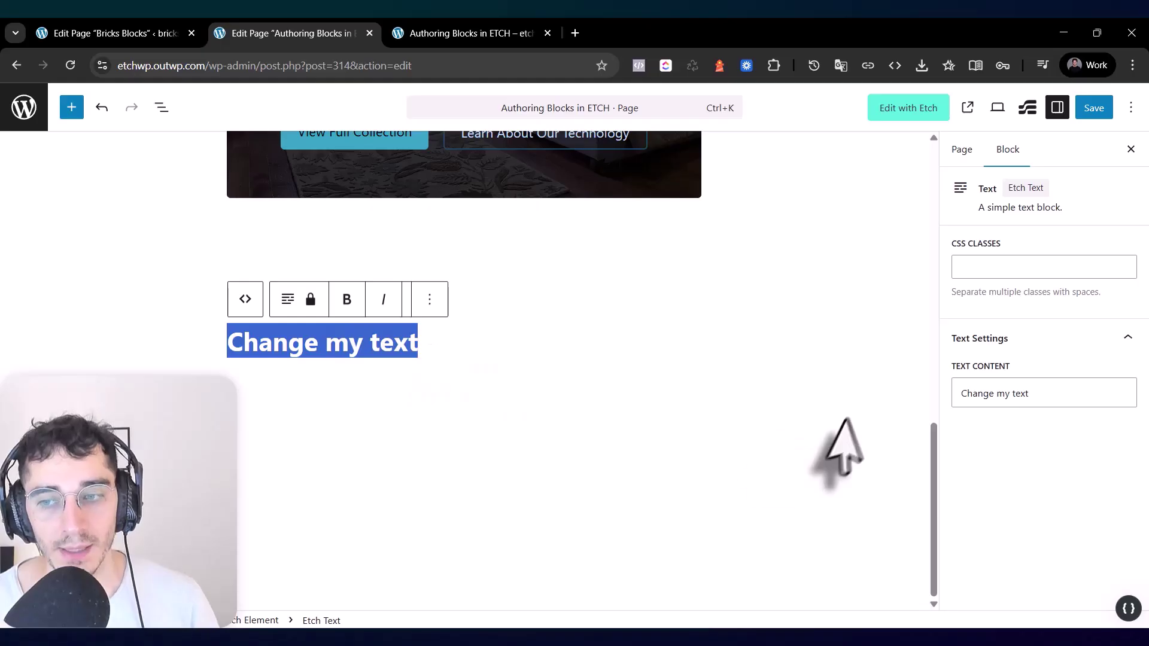
left_click(1051, 396)
triple_click(335, 350)
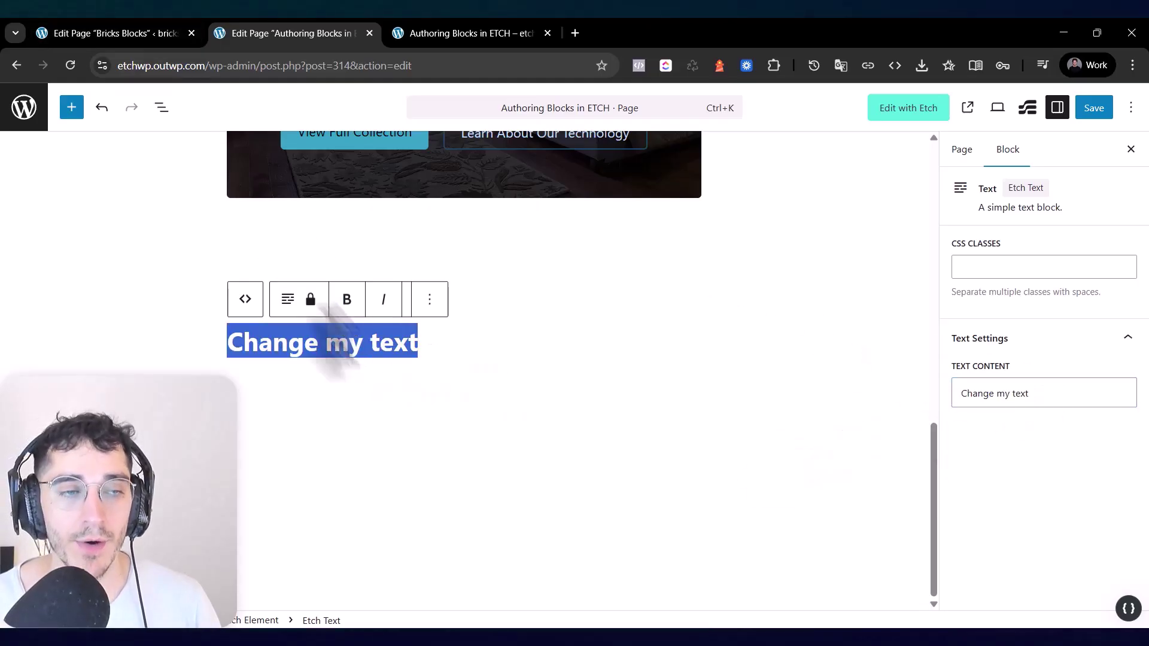
- Open the Bricks Blocks page in the Bricks builder and open the Section Example Block component for editing
left_click(123, 35)
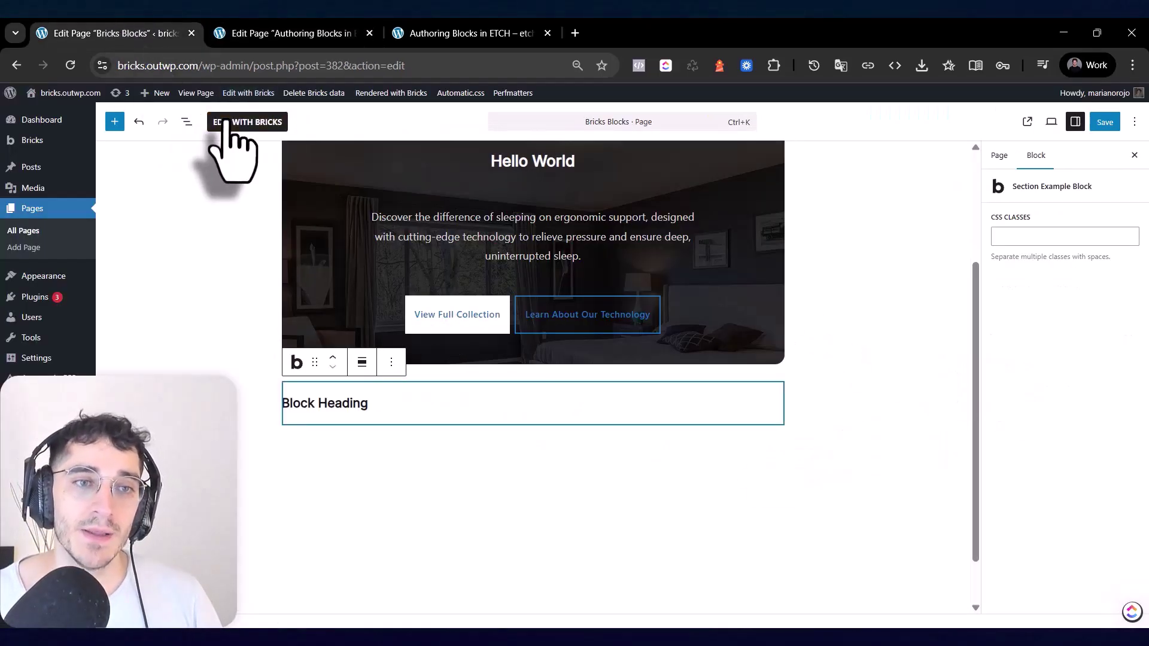
left_click(258, 122)
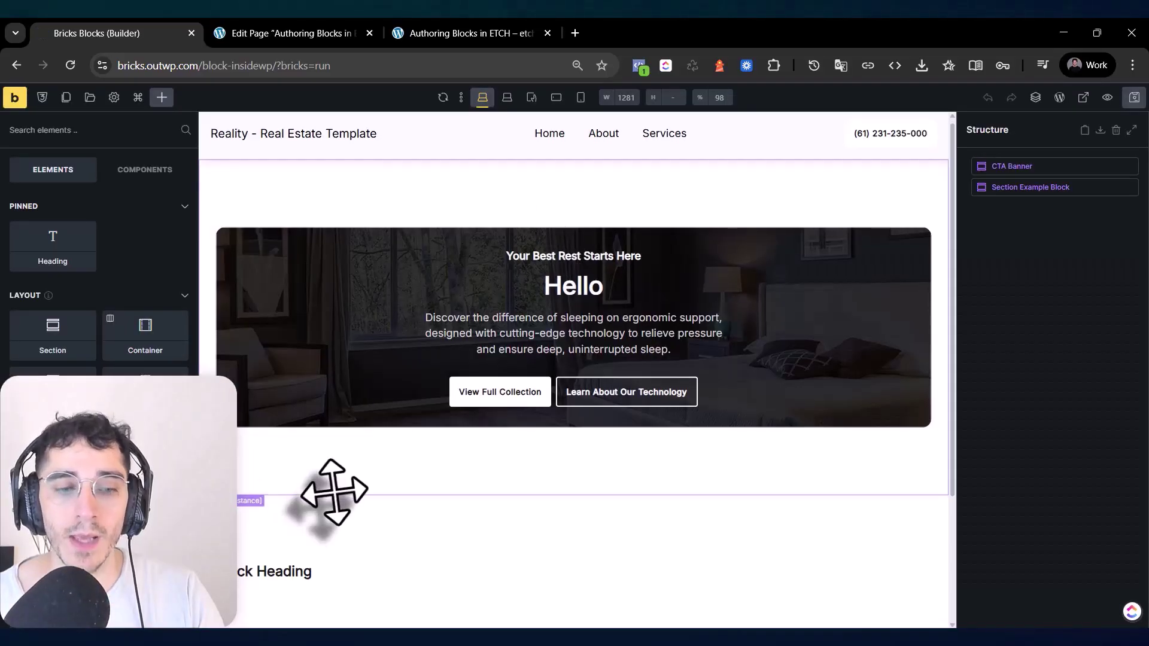
scroll(271, 413, "down", 3)
left_click(270, 412)
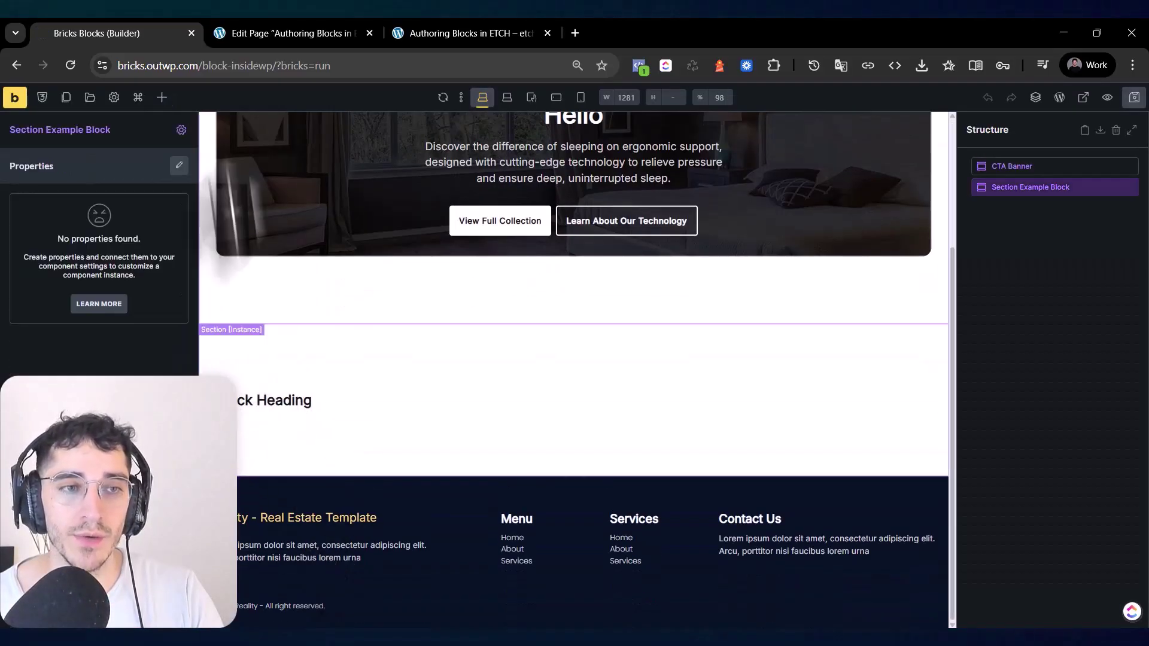
left_click(182, 129)
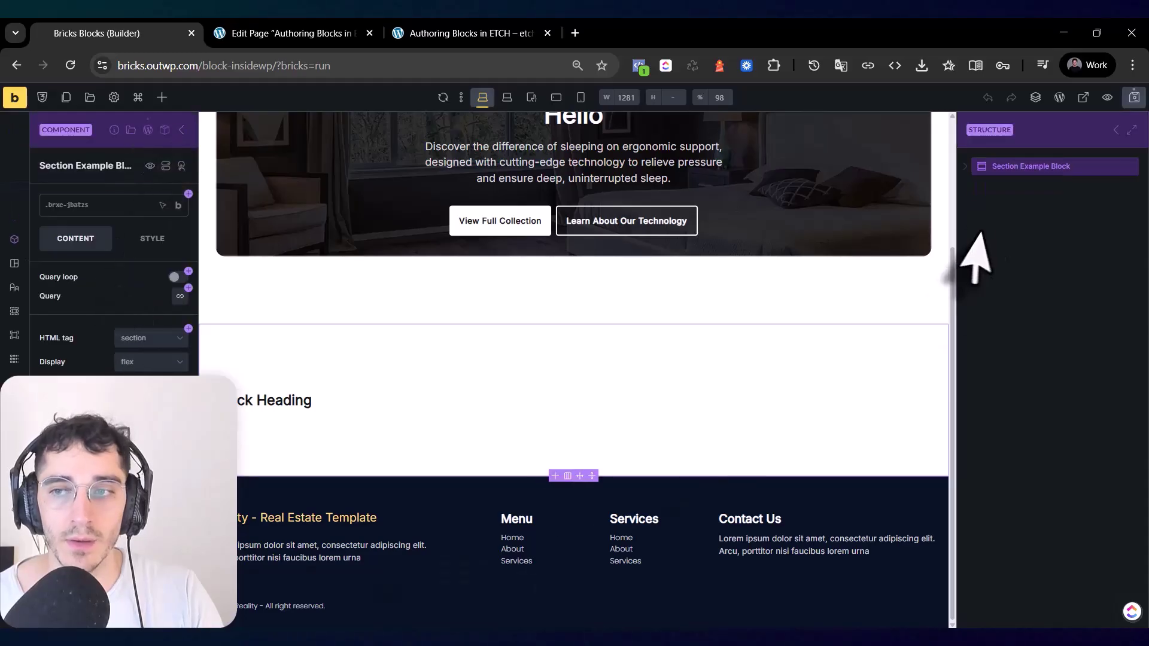
- Create a component property of type Text named "Text Heading" from the text setting of the component's heading
left_click(991, 188)
left_click(974, 187)
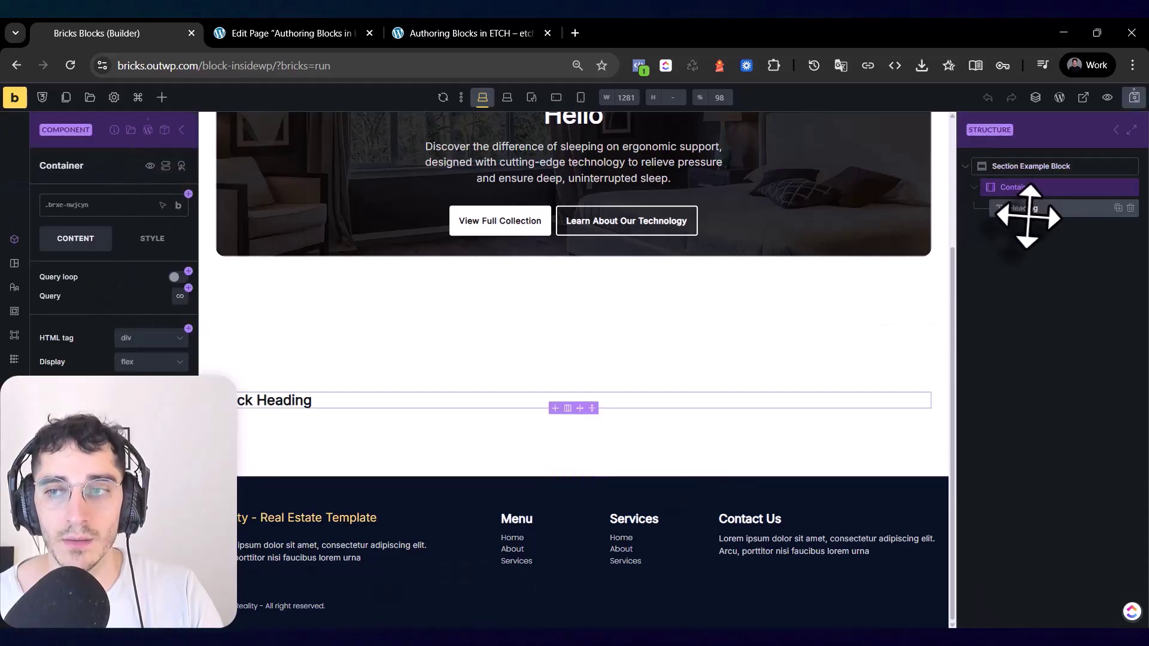
left_click(1024, 208)
triple_click(142, 280)
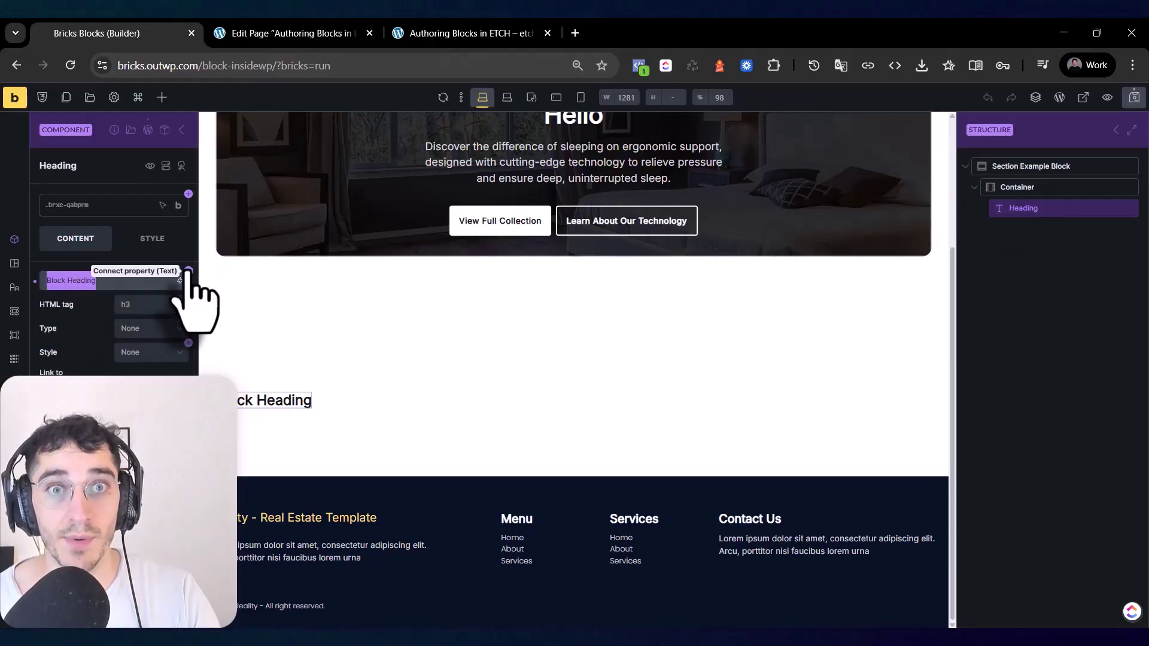
left_click(188, 271)
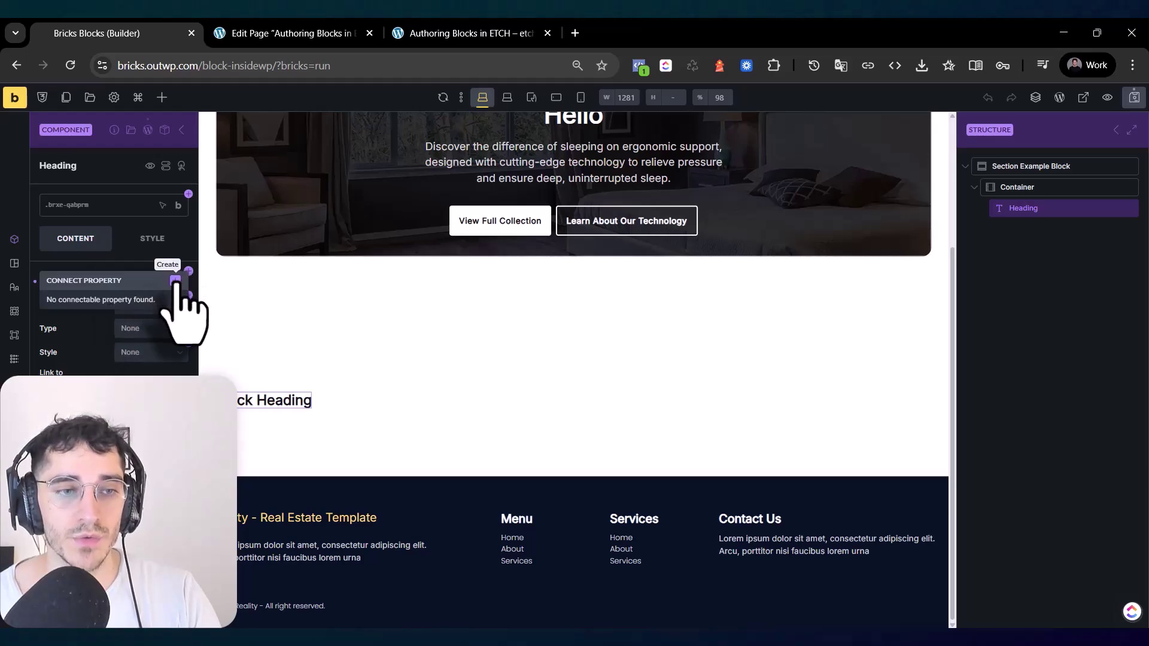
left_click(175, 280)
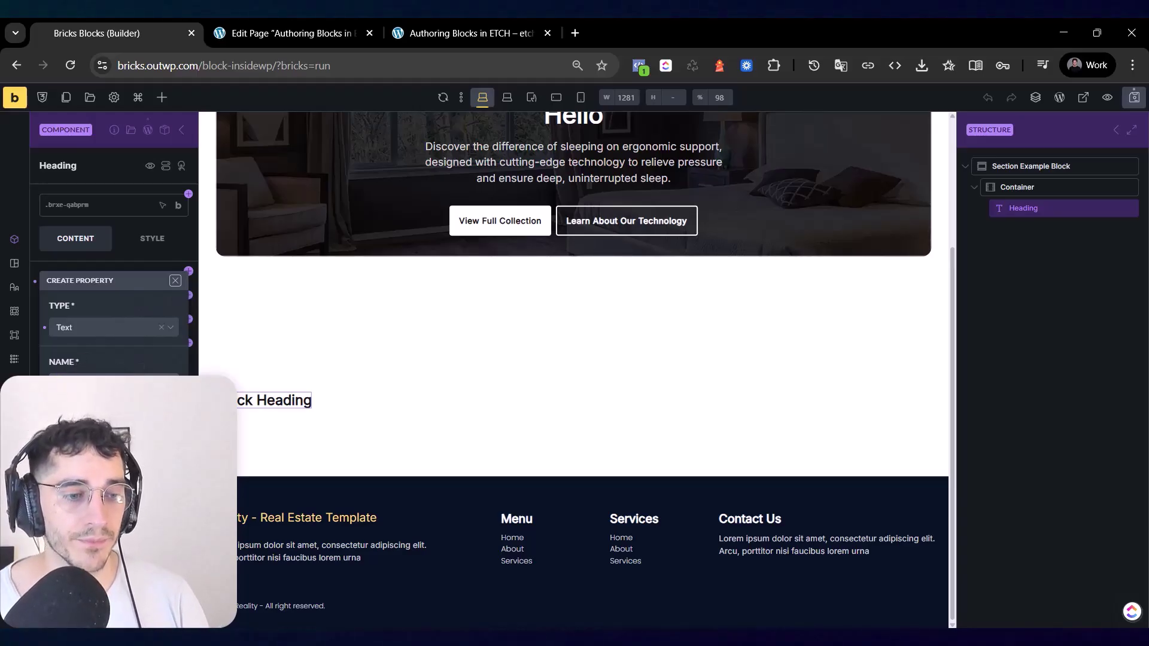
key("Return")
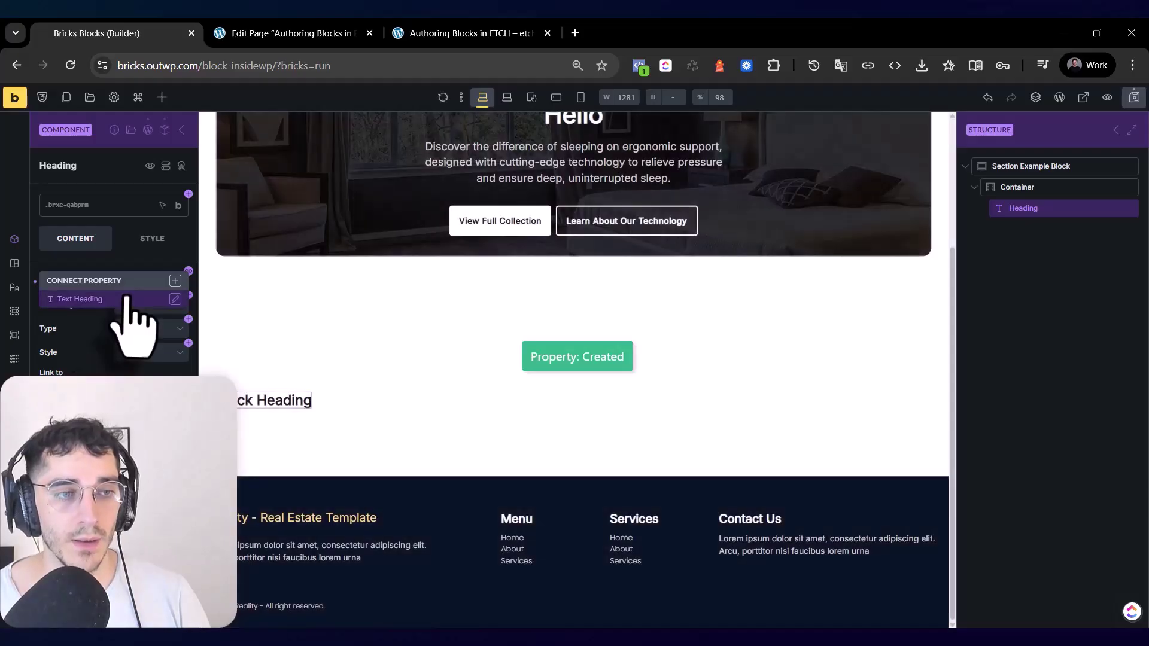
- Connect the heading's text to the Text Heading property, save, and return to the component instance's properties
left_click(125, 297)
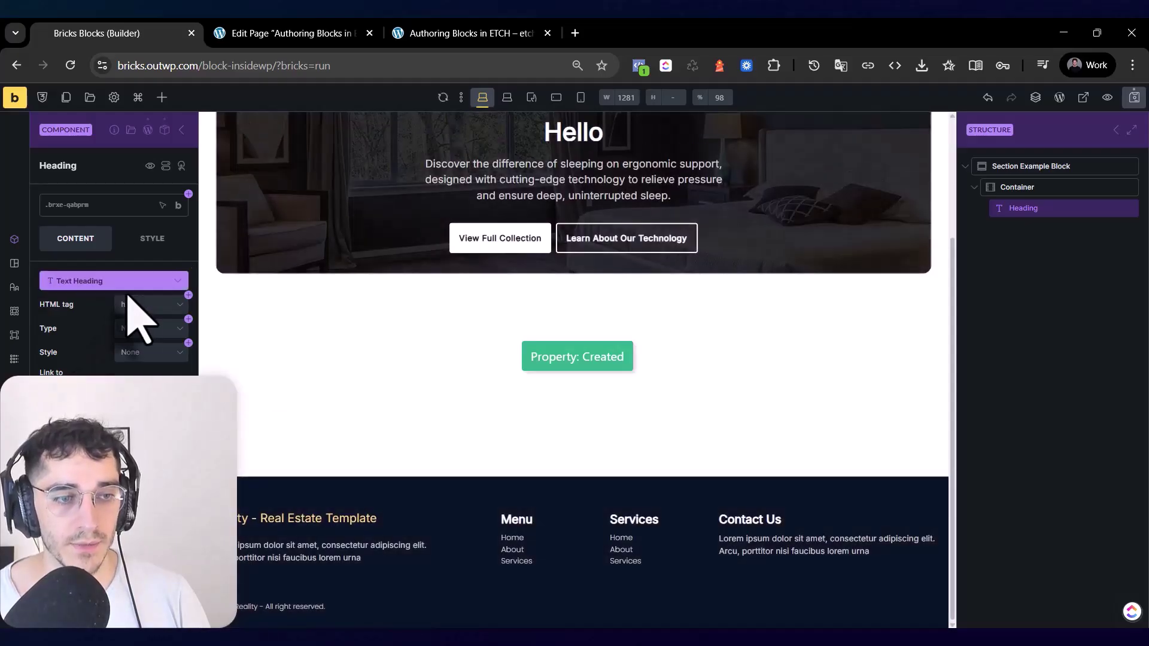
left_click(1134, 100)
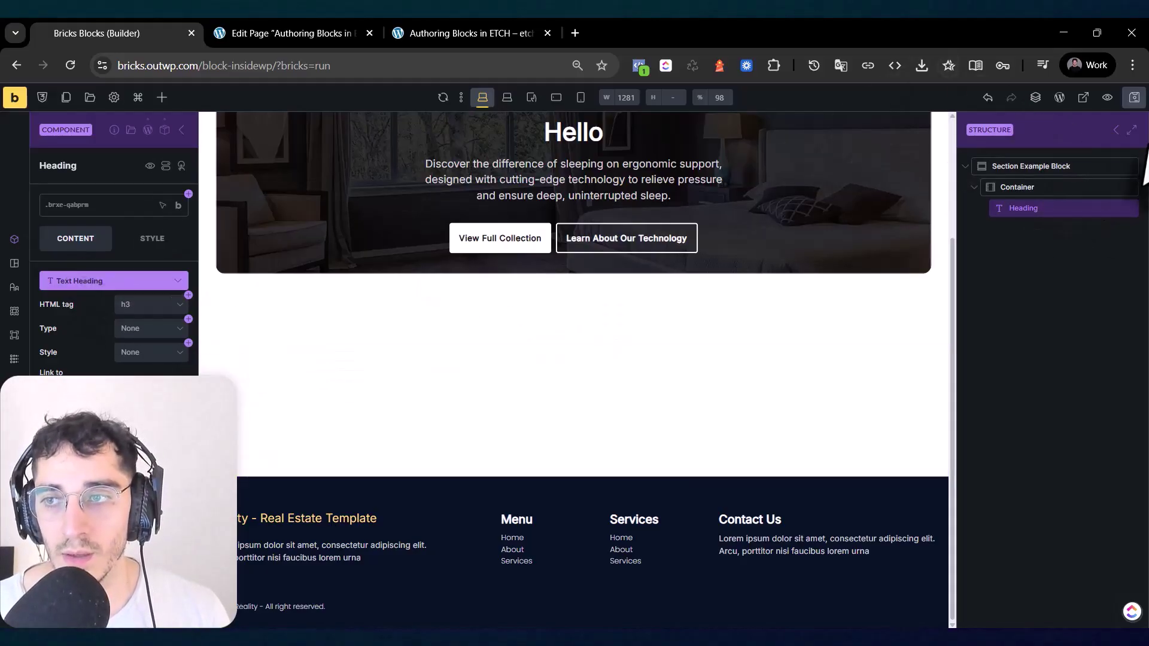
left_click(1116, 131)
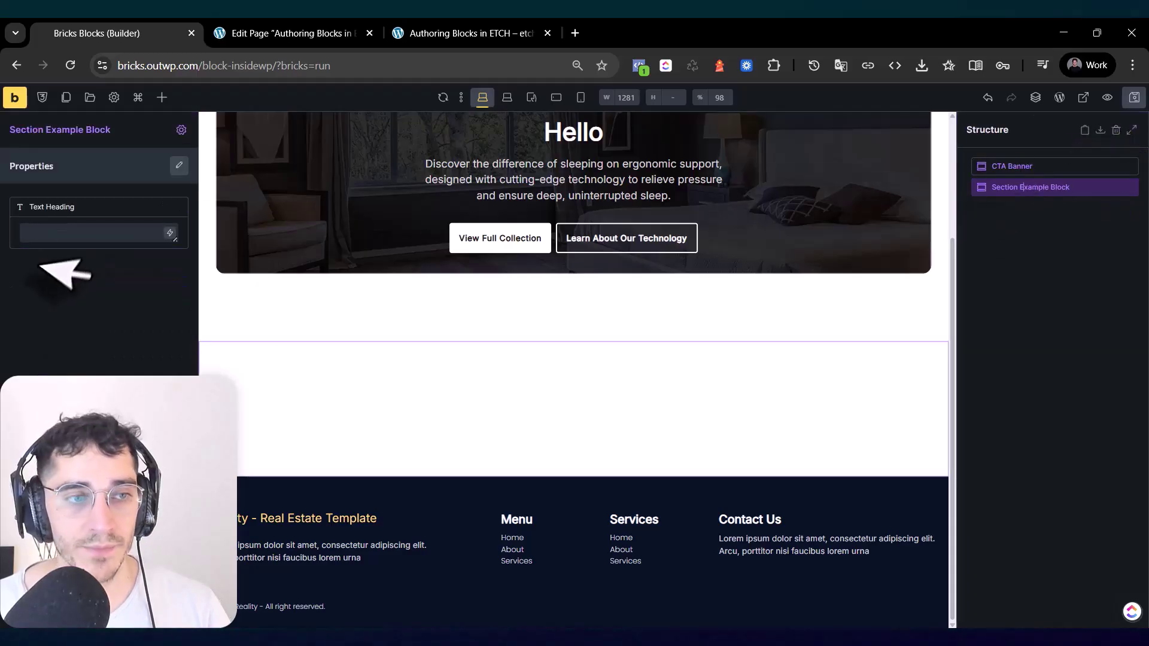
left_click(63, 232)
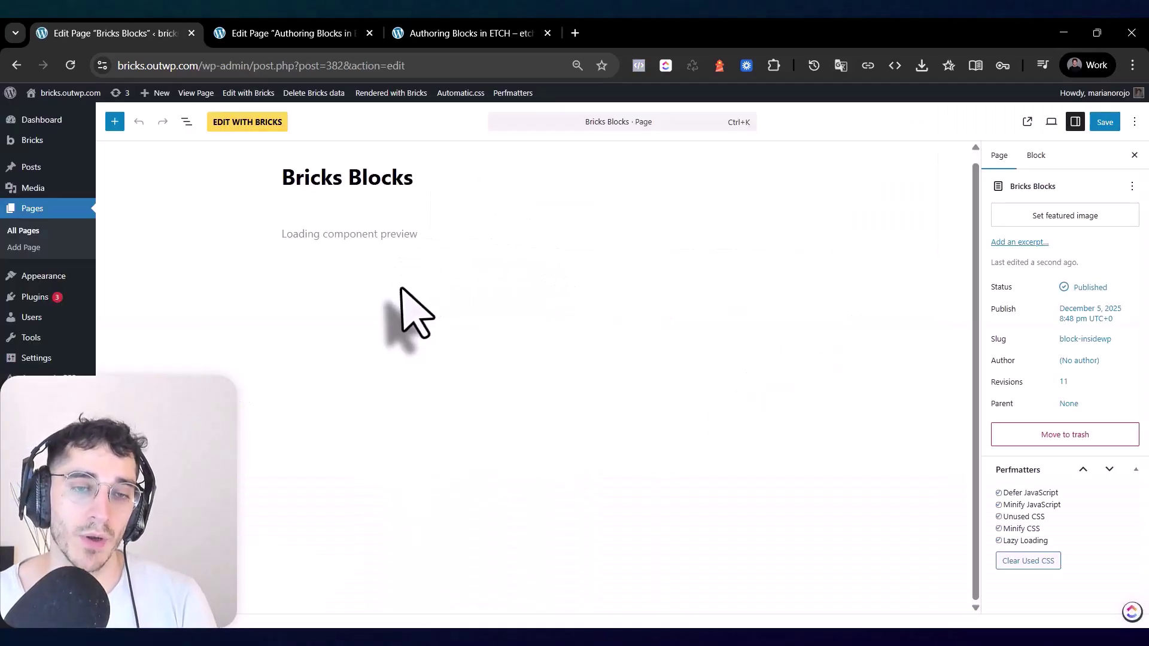
- In the WordPress block editor, insert another Section Example Block at the page's end, set its Text Heading to "Hello", and save the page
left_click(364, 402)
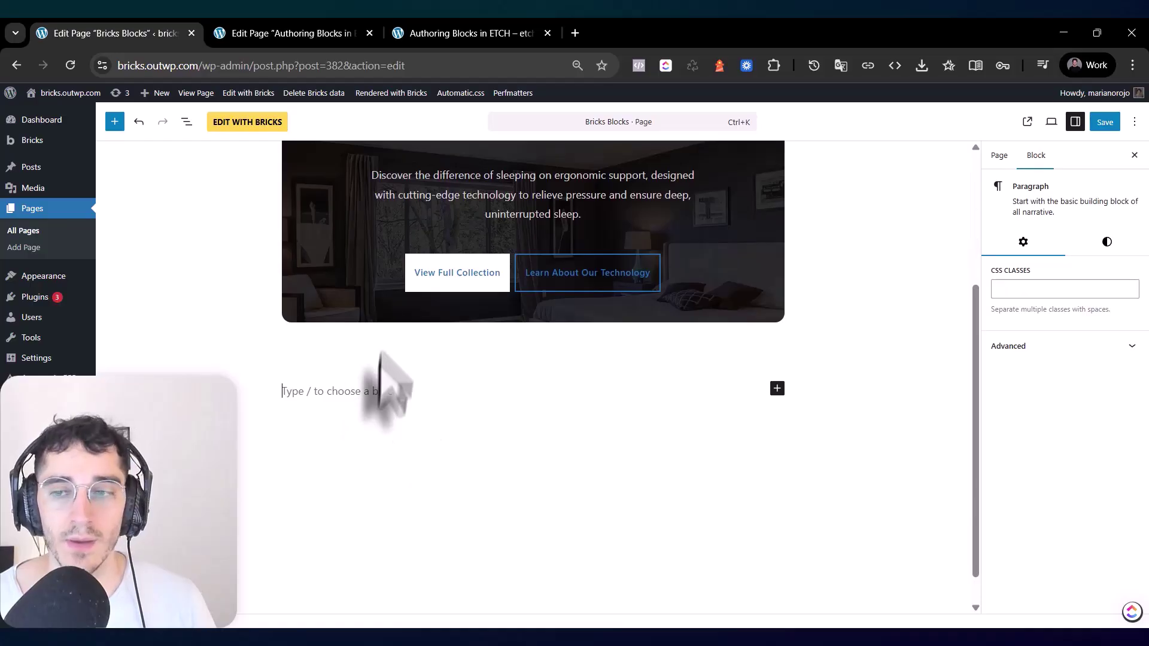
left_click(114, 122)
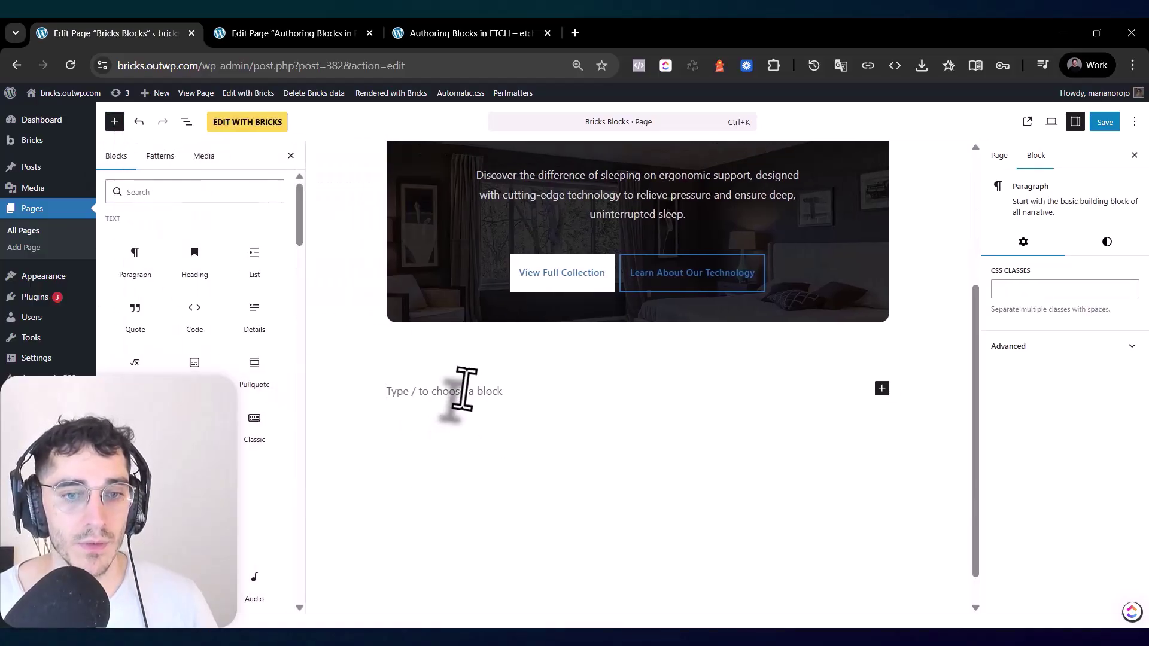
left_click(223, 190)
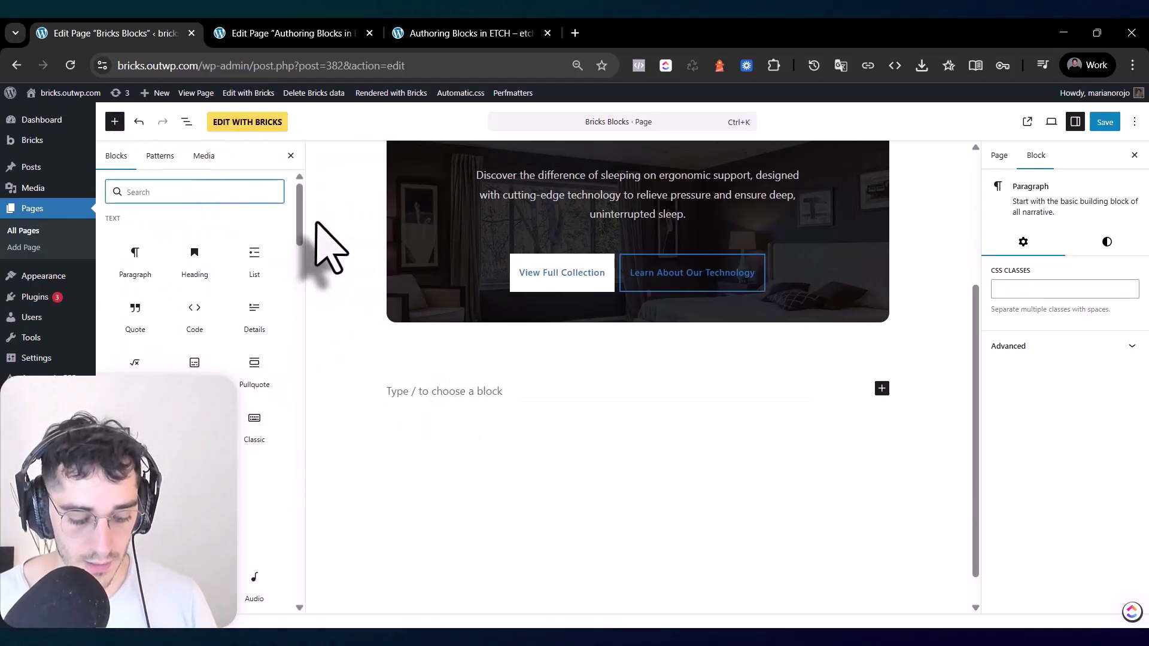
left_click(150, 257)
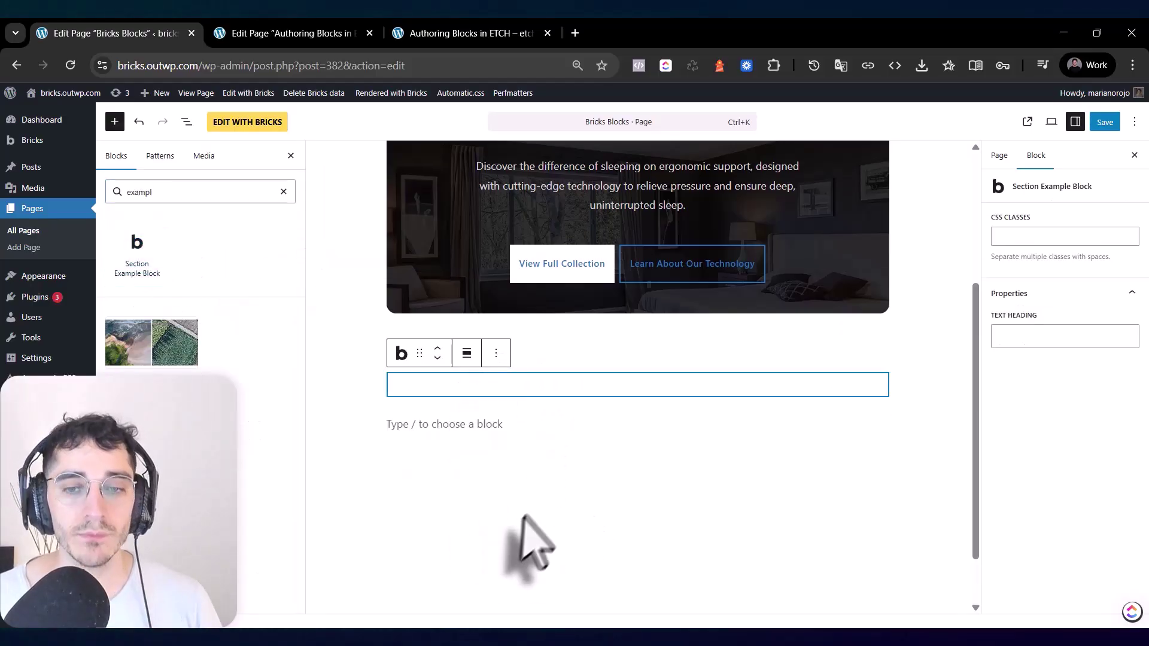
left_click(1112, 336)
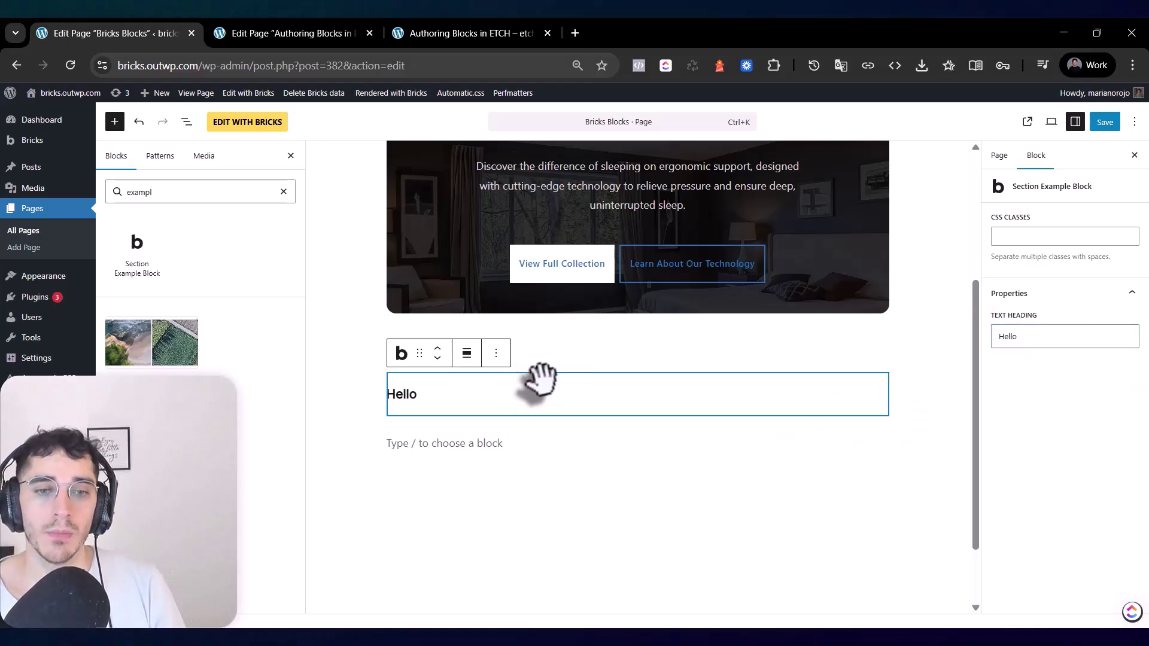
left_click(1104, 122)
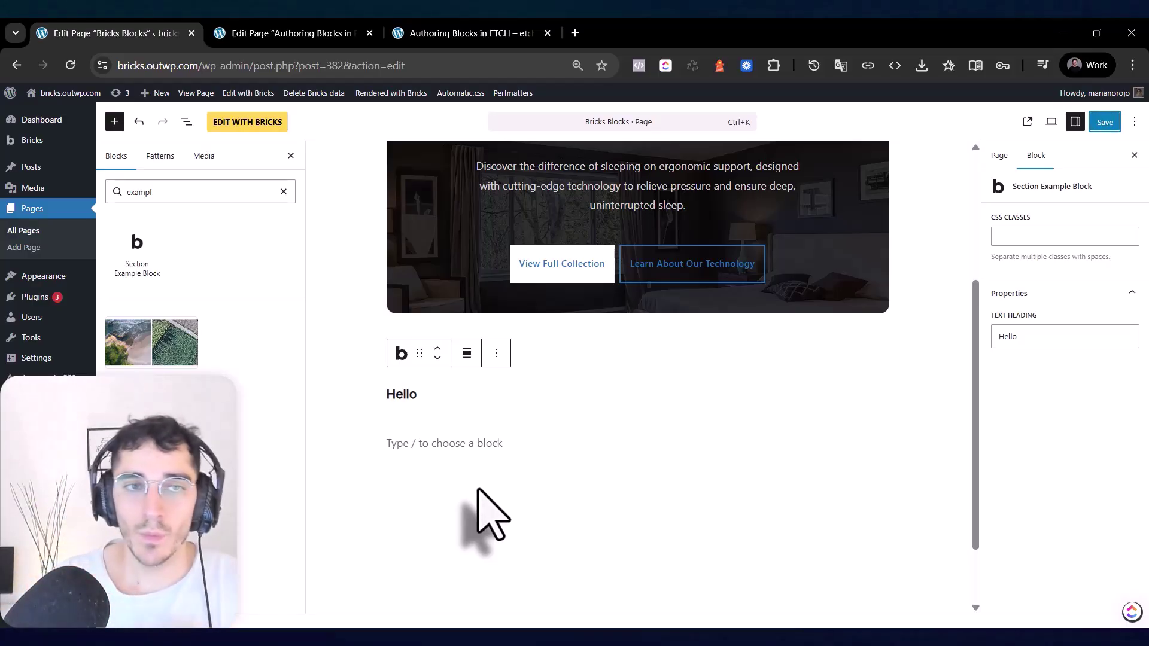
- Glance at the Etch page's heading for comparison and open the Bricks Blocks page in the Bricks builder in a new tab
key("ctrl+Tab")
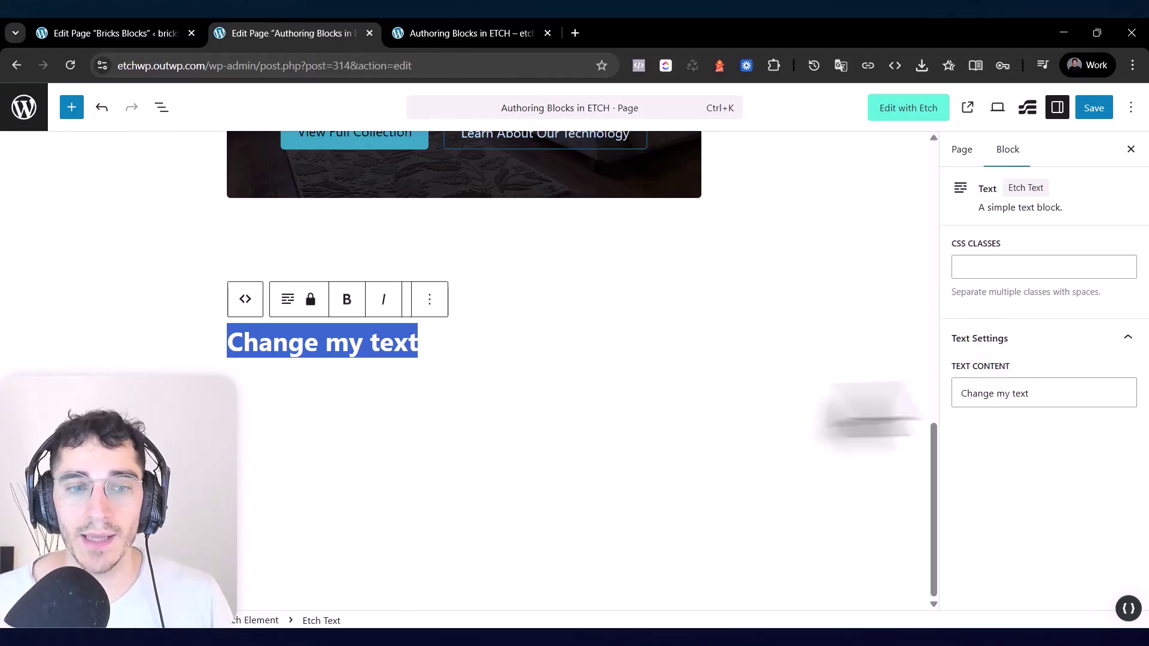
key("ctrl+shift+Tab")
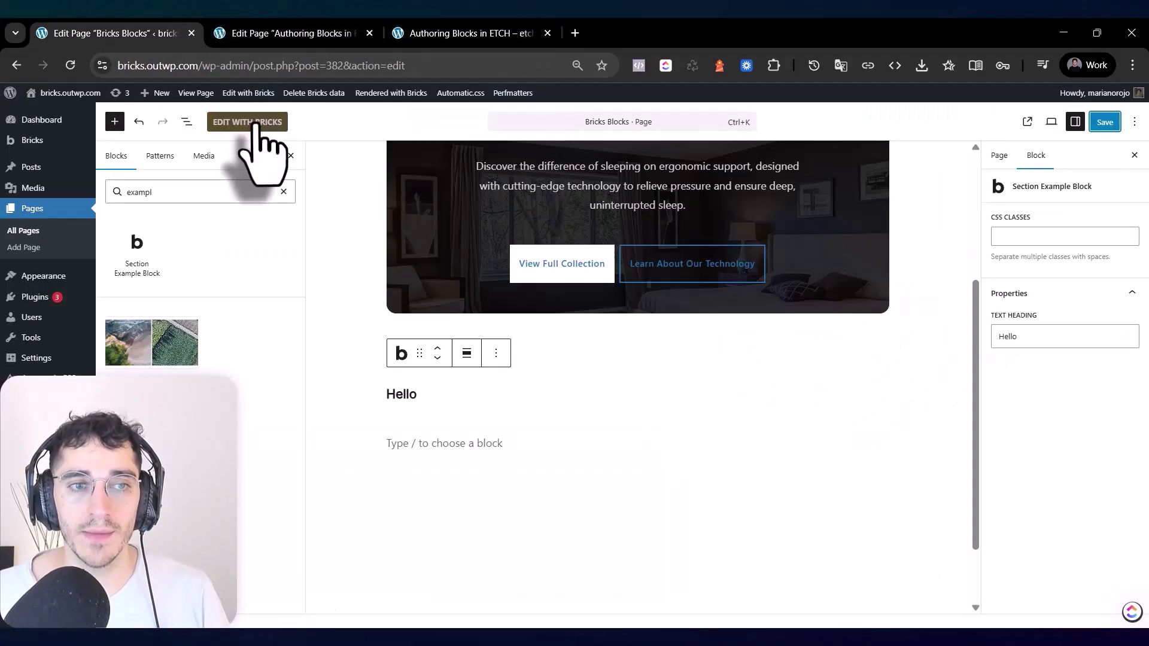
left_click(258, 122)
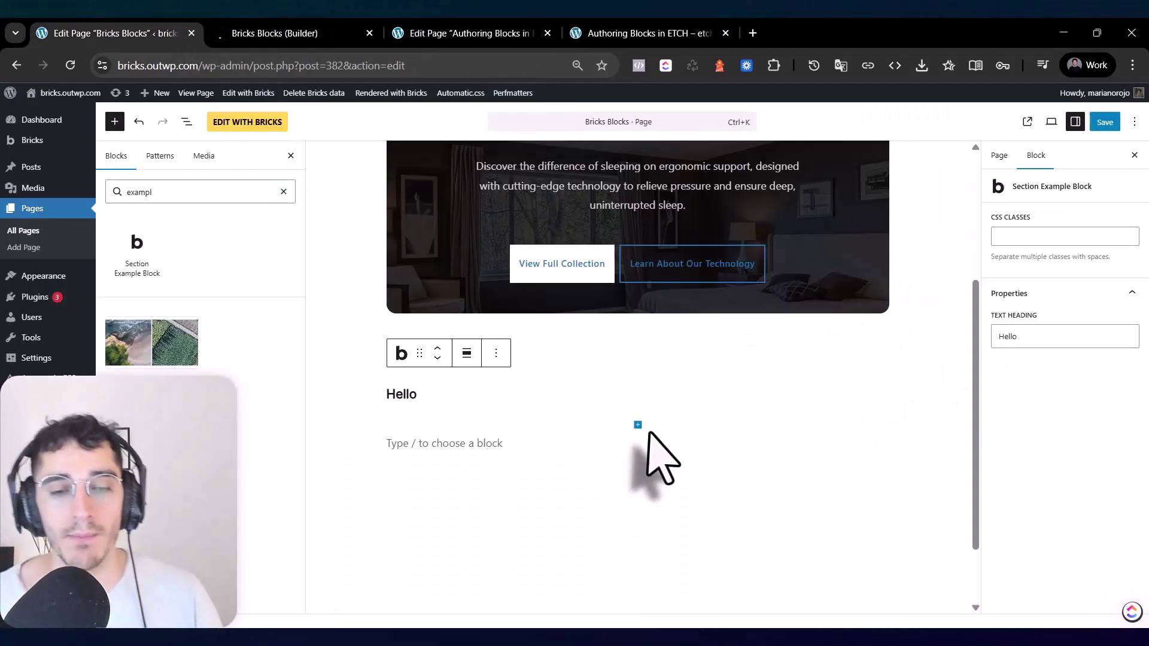
- In the WordPress block editor, set the Text Heading of the first, empty Section Example Block to "Hello" and save the page
left_click(646, 439)
left_click(649, 371)
left_click(661, 336)
left_click(186, 122)
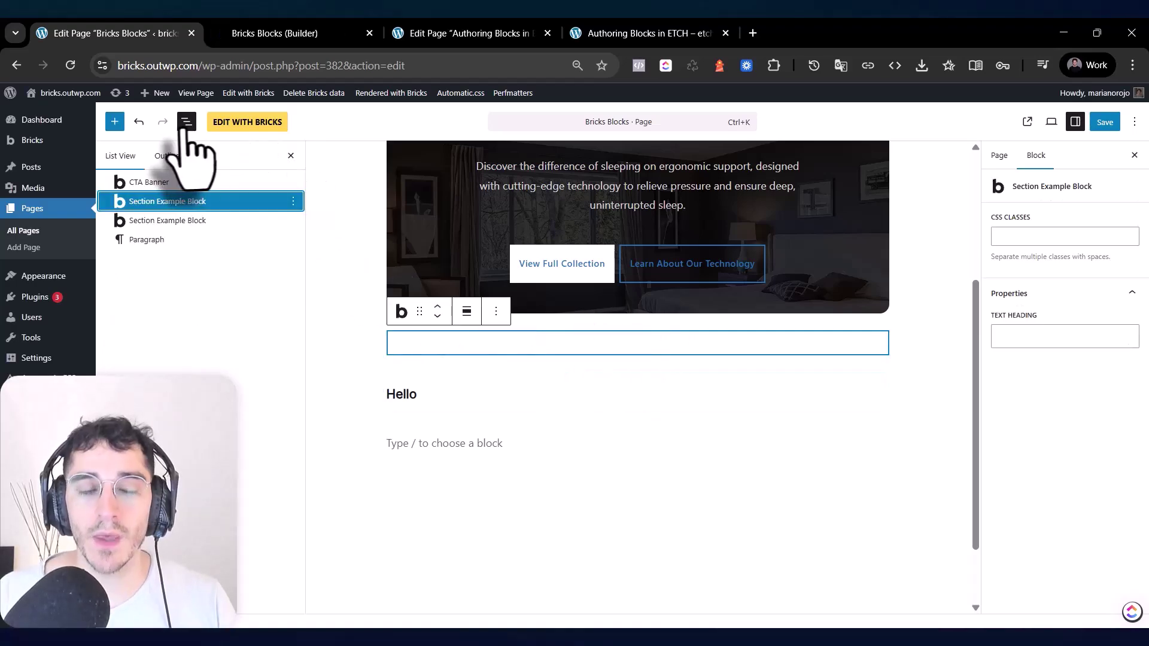
left_click(1041, 336)
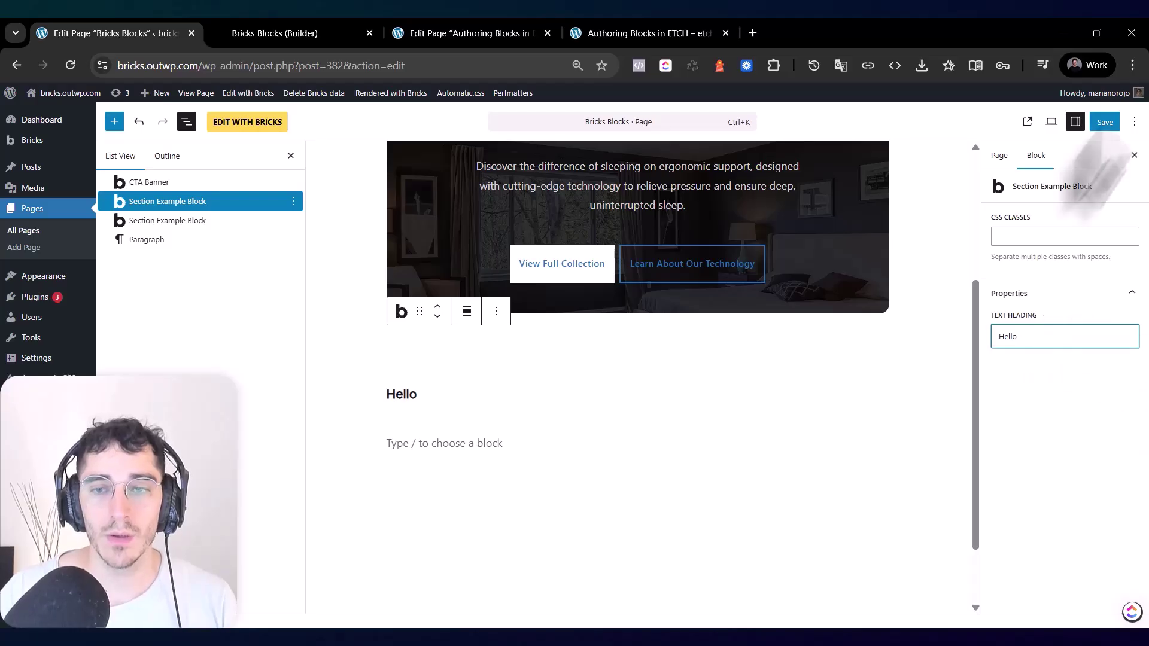
left_click(1105, 122)
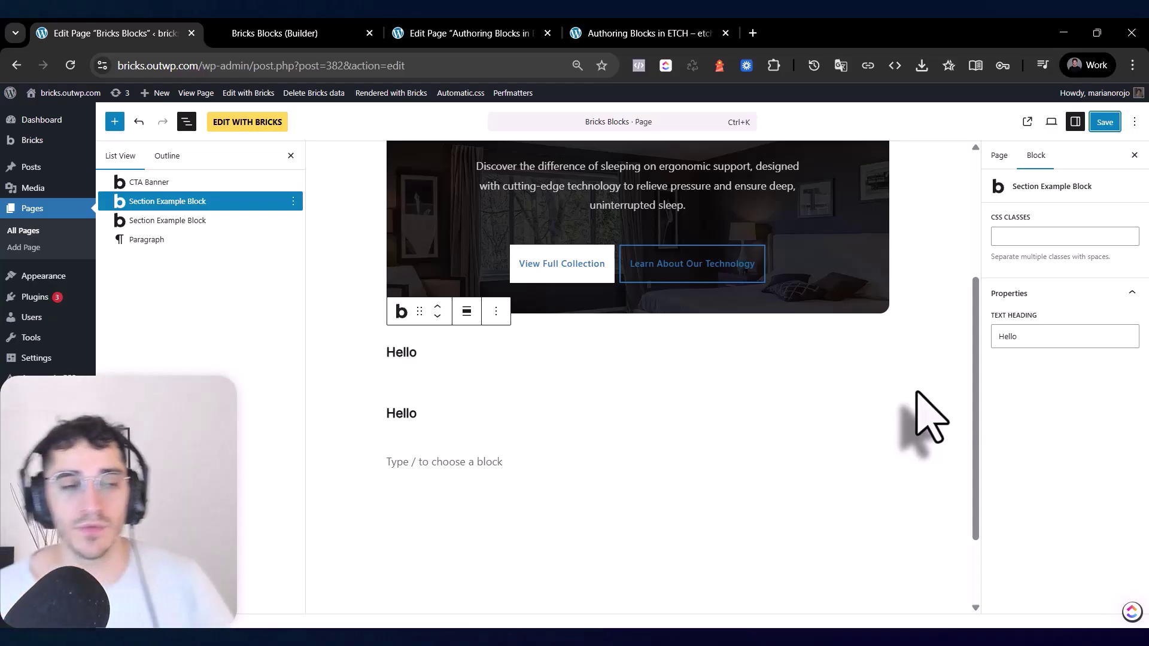
- In the Bricks builder, set the Section Example Block's Text Heading to "Hello !!", save, and return to the WordPress block editor
key("ctrl+Tab")
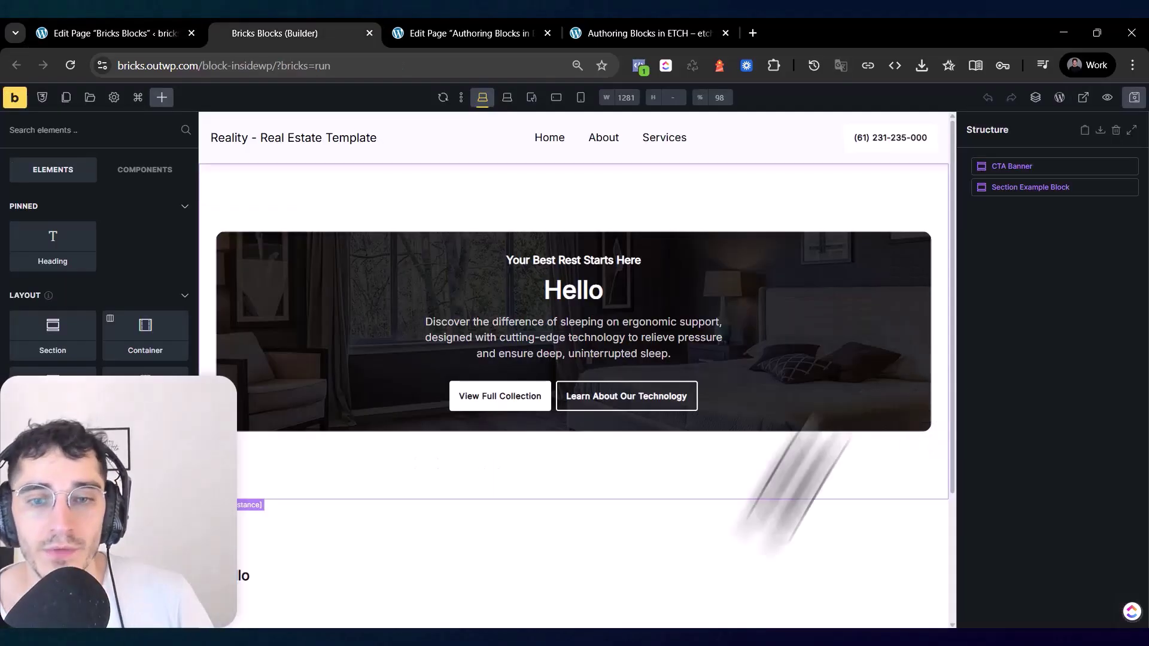
scroll(479, 418, "down", 3)
left_click(257, 399)
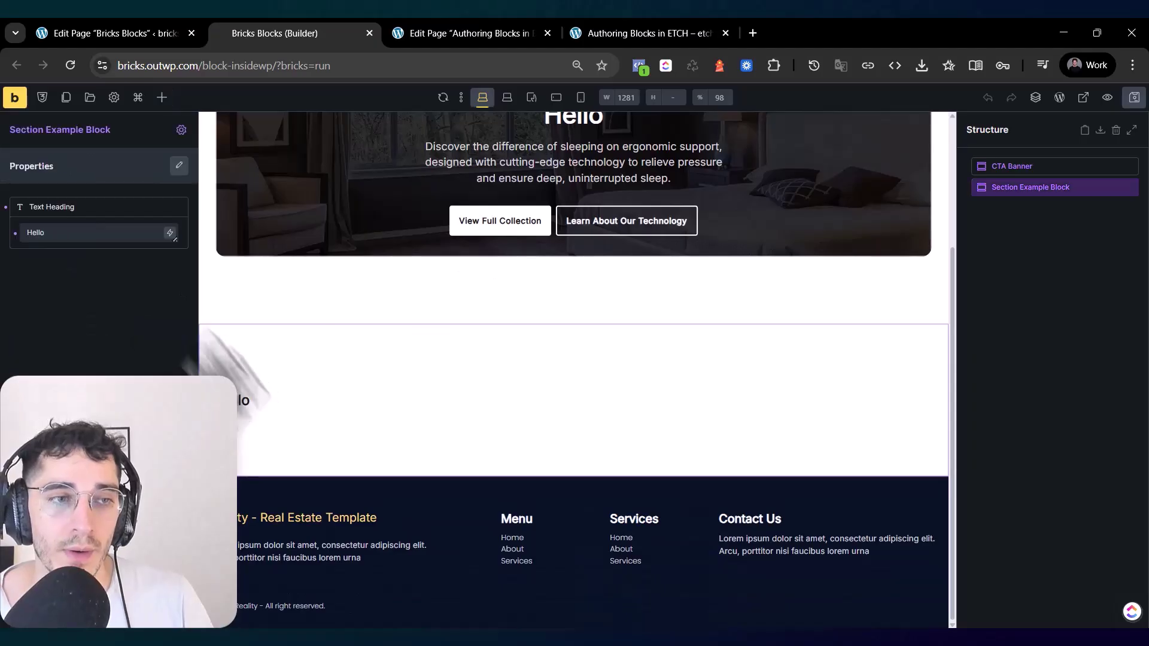
left_click(74, 232)
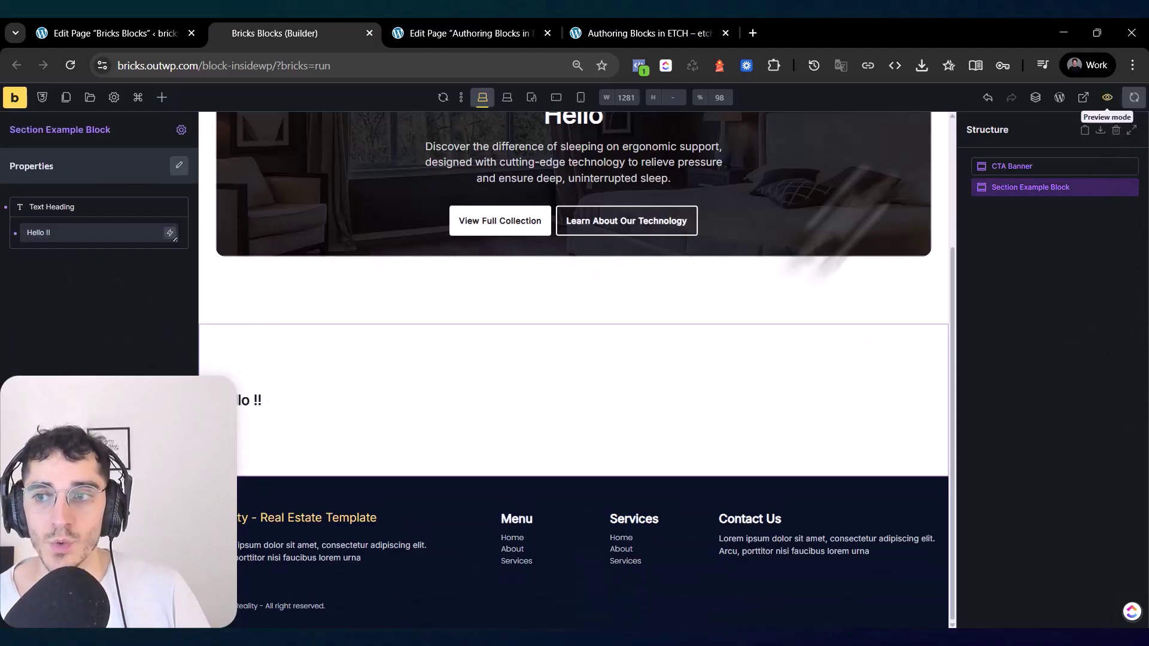
left_click(1134, 97)
key("ctrl+shift+Tab")
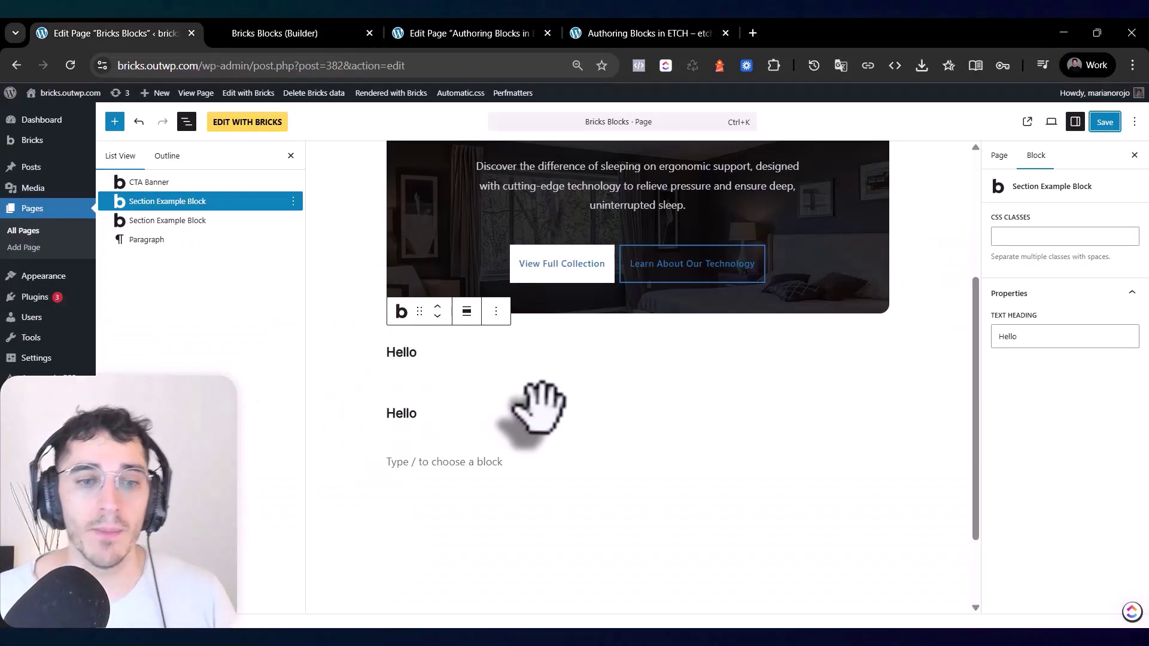
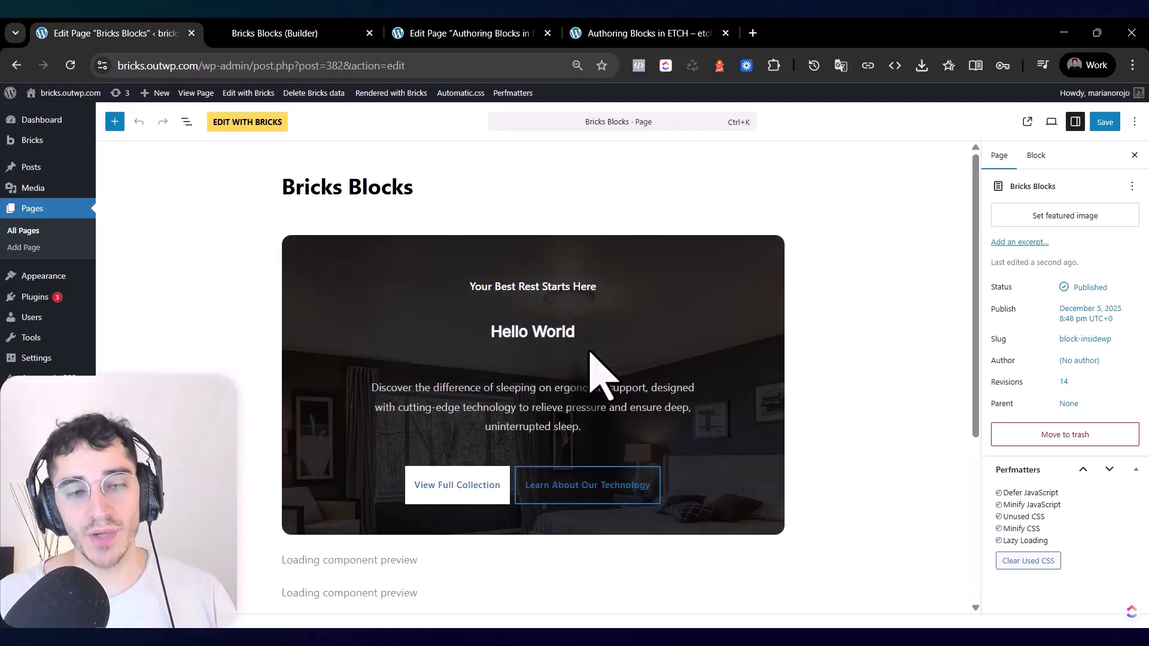
- Select the CTA Banner and the first Section Example Block in turn to check their properties
left_click(663, 374)
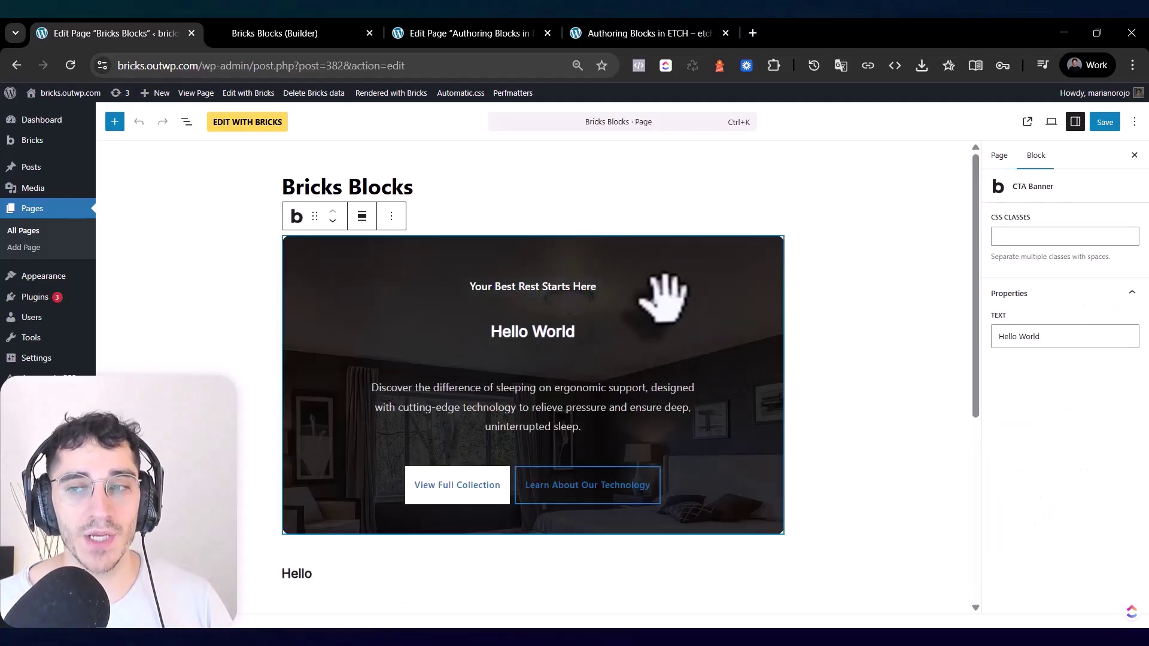
scroll(662, 298, "down", 3)
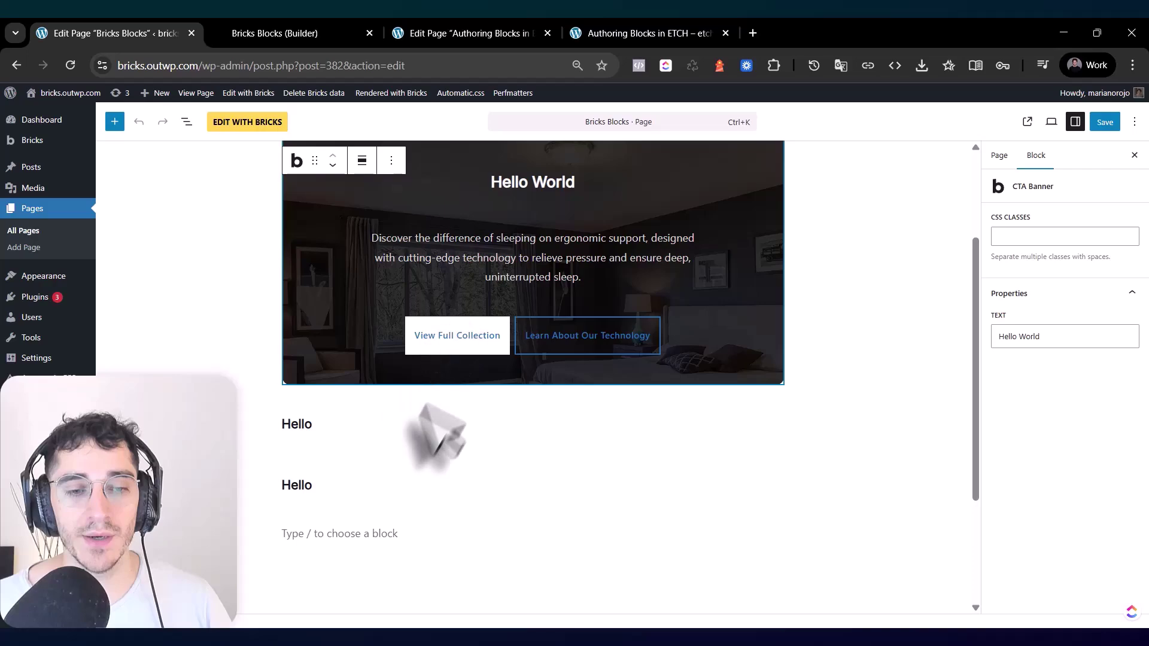
left_click(396, 431)
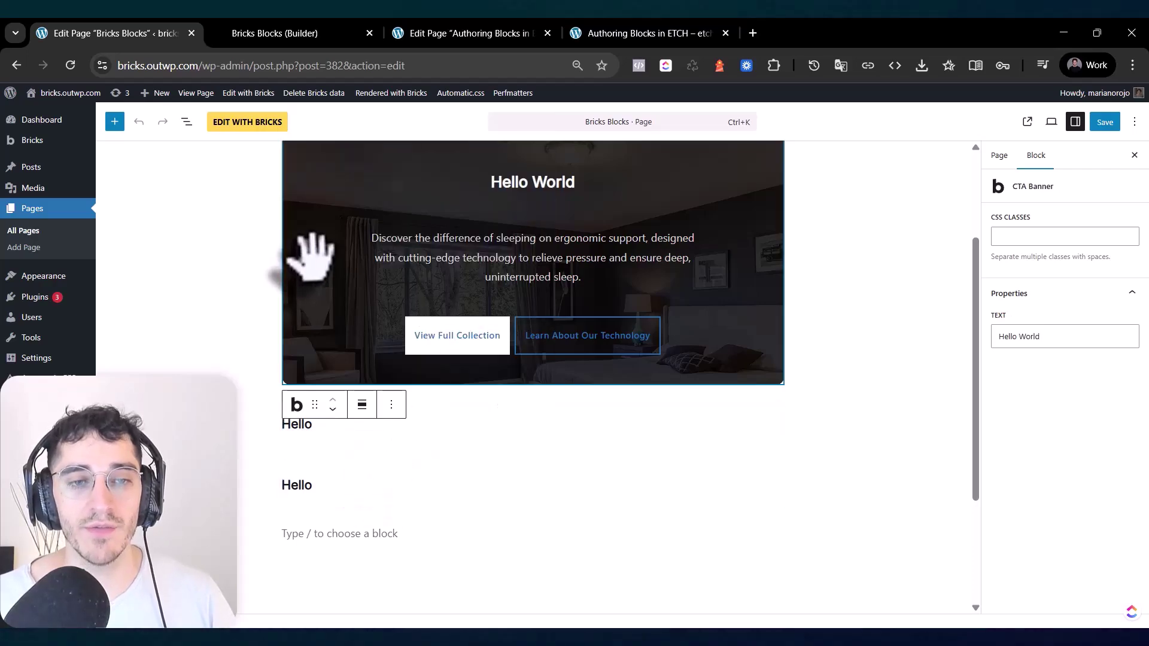
- In the Bricks builder, delete the CTA Banner and the Section Example Block, and save the page
key("ctrl+Tab")
scroll(345, 308, "up", 3)
scroll(366, 401, "down", 3)
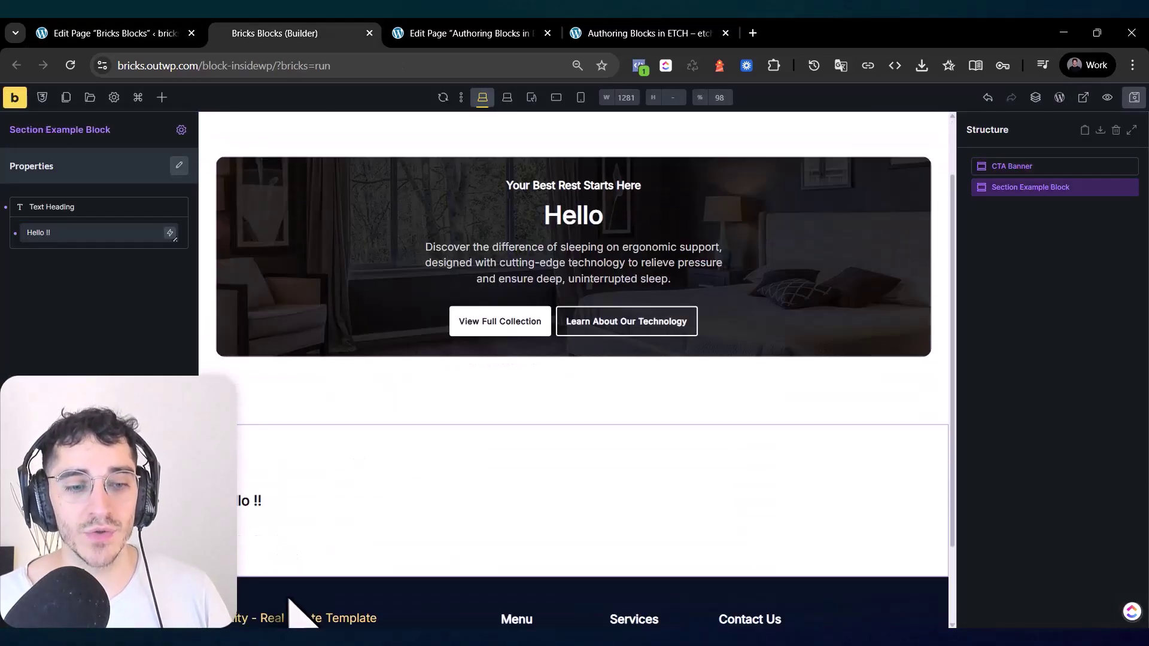
left_click(318, 174)
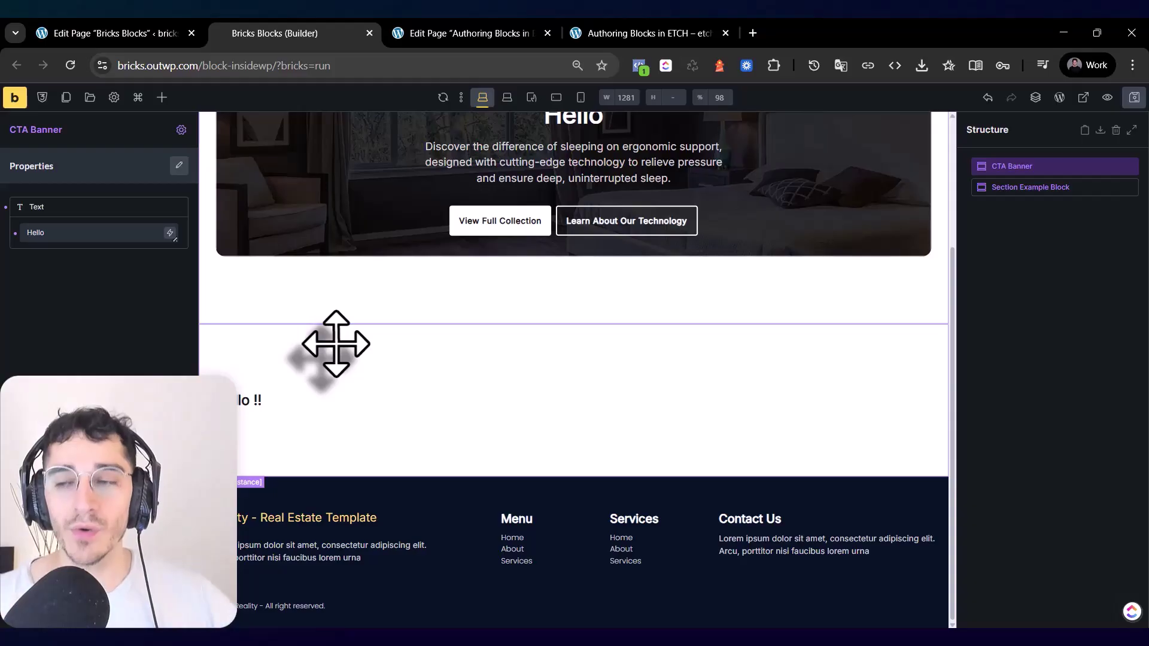
left_click(1130, 166)
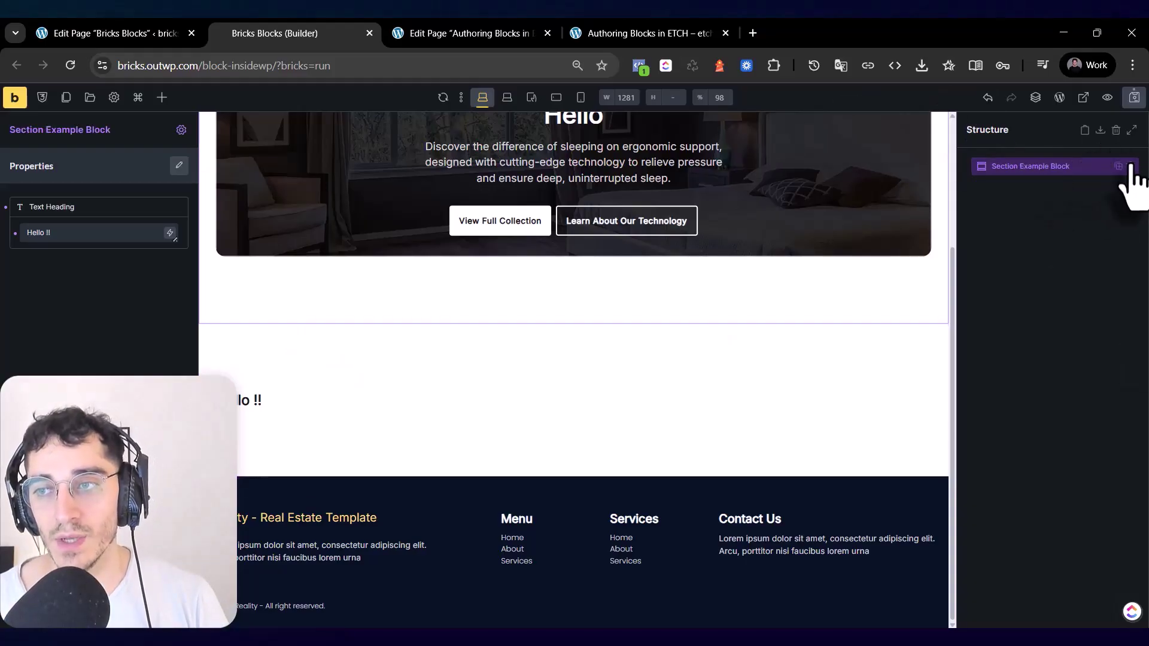
left_click(1130, 167)
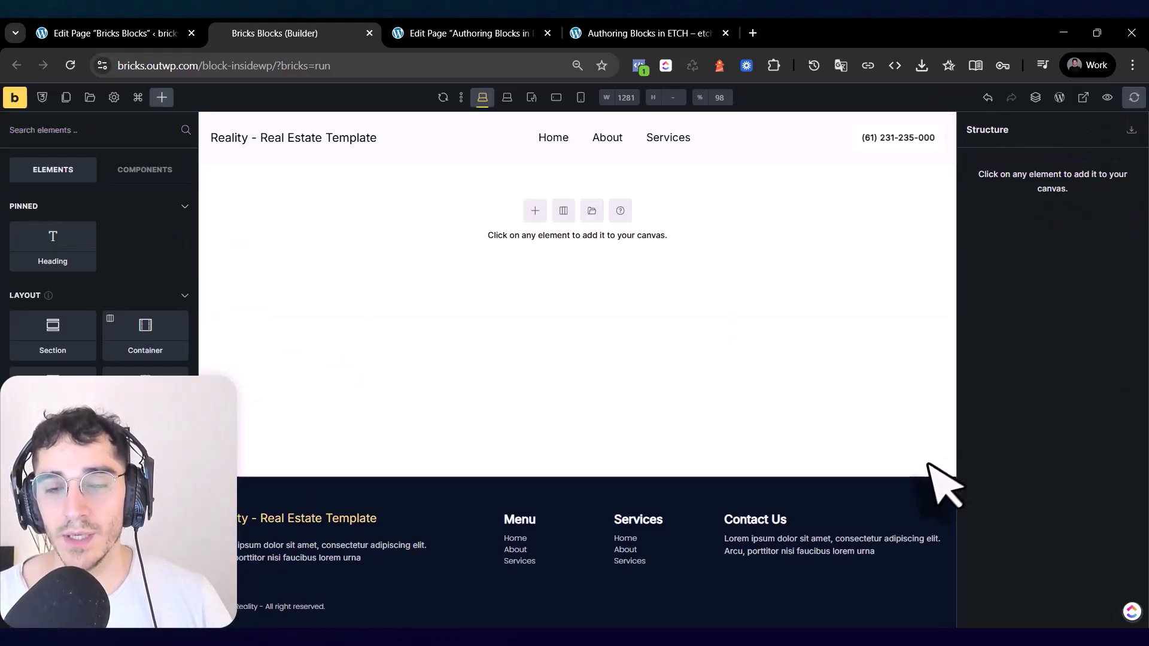
- Reload the page in the WordPress block editor, look over its blocks and select the first Section Example Block
key("ctrl+shift+Tab")
key("F5")
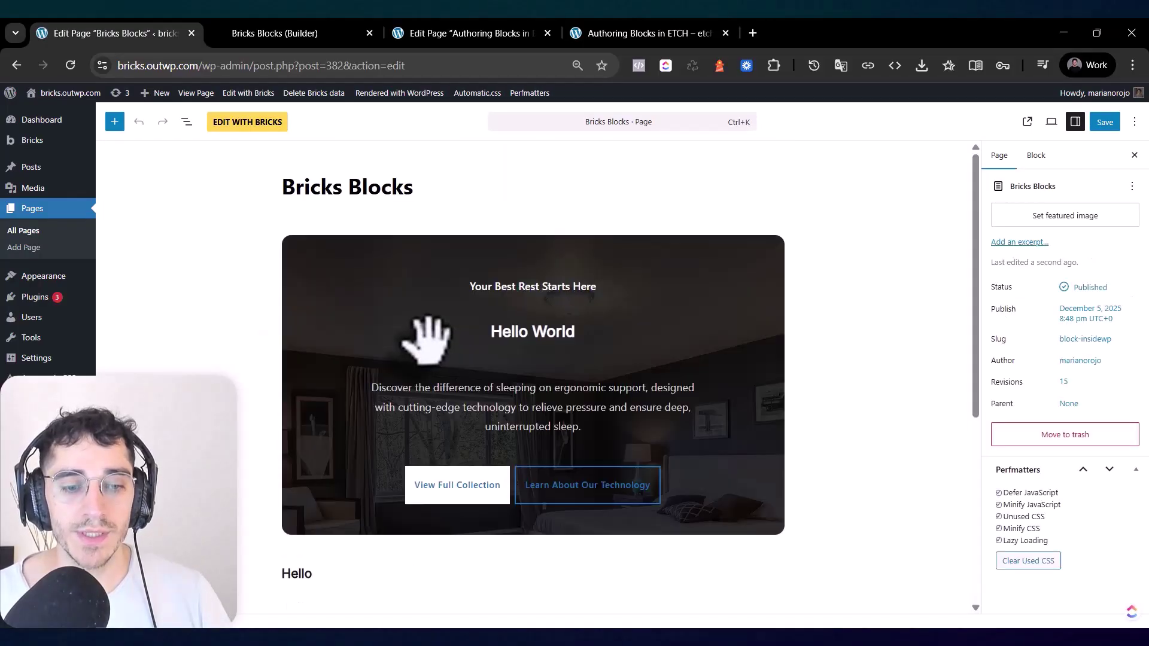
scroll(428, 359, "down", 5)
scroll(428, 367, "up", 4)
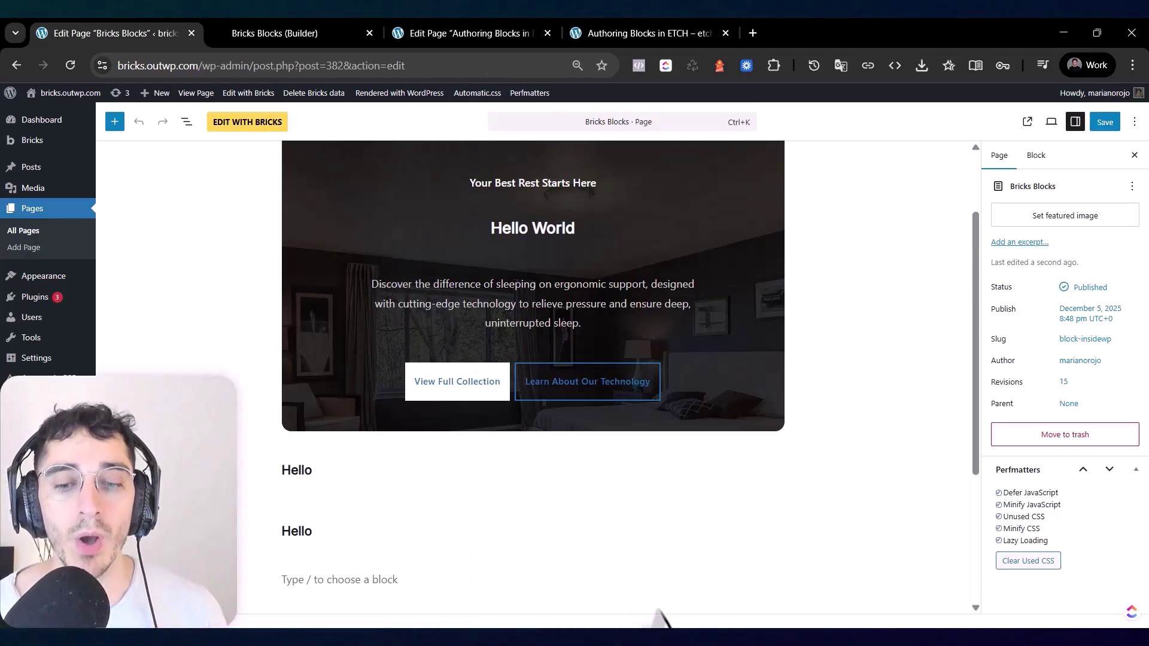
left_click(461, 482)
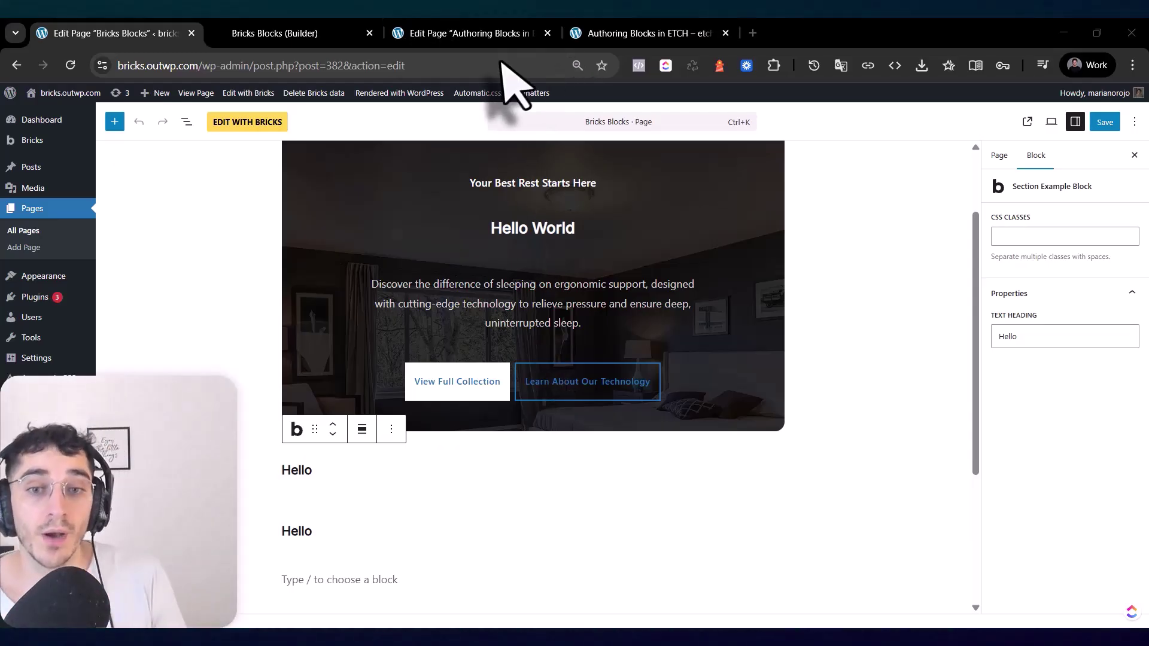
- On the Etch page in the WordPress block editor, select the "Change my text" heading text, and hide the settings sidebar
left_click(444, 31)
scroll(415, 410, "down", 3)
left_click(359, 359)
triple_click(365, 350)
triple_click(396, 352)
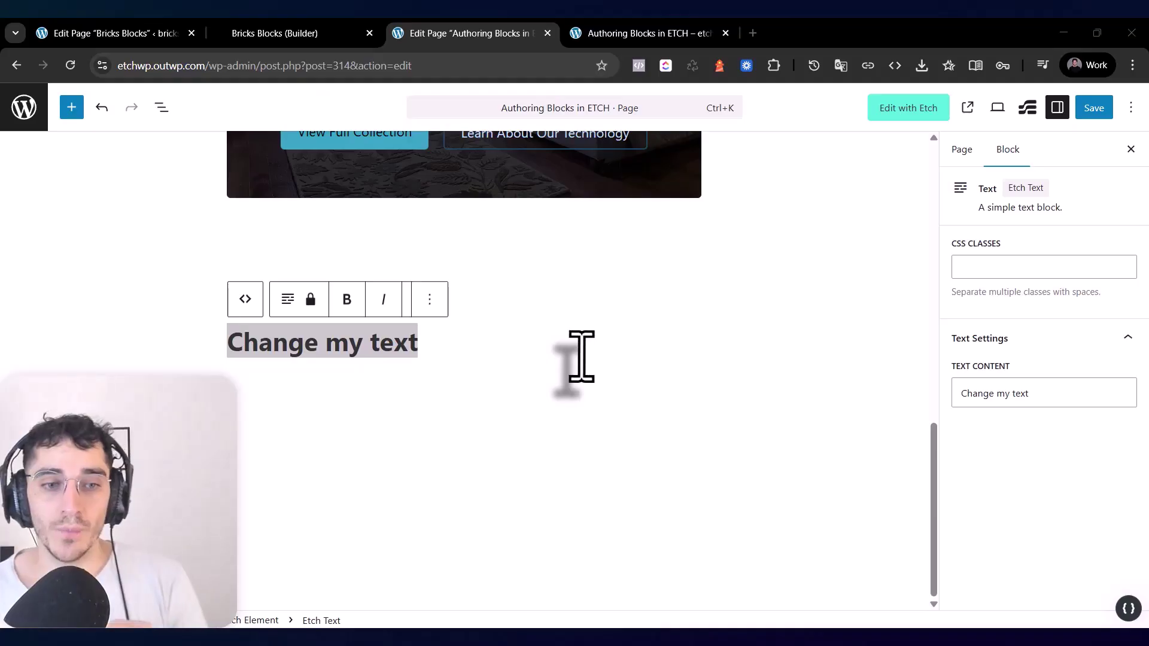
key("ctrl+shift+backslash")
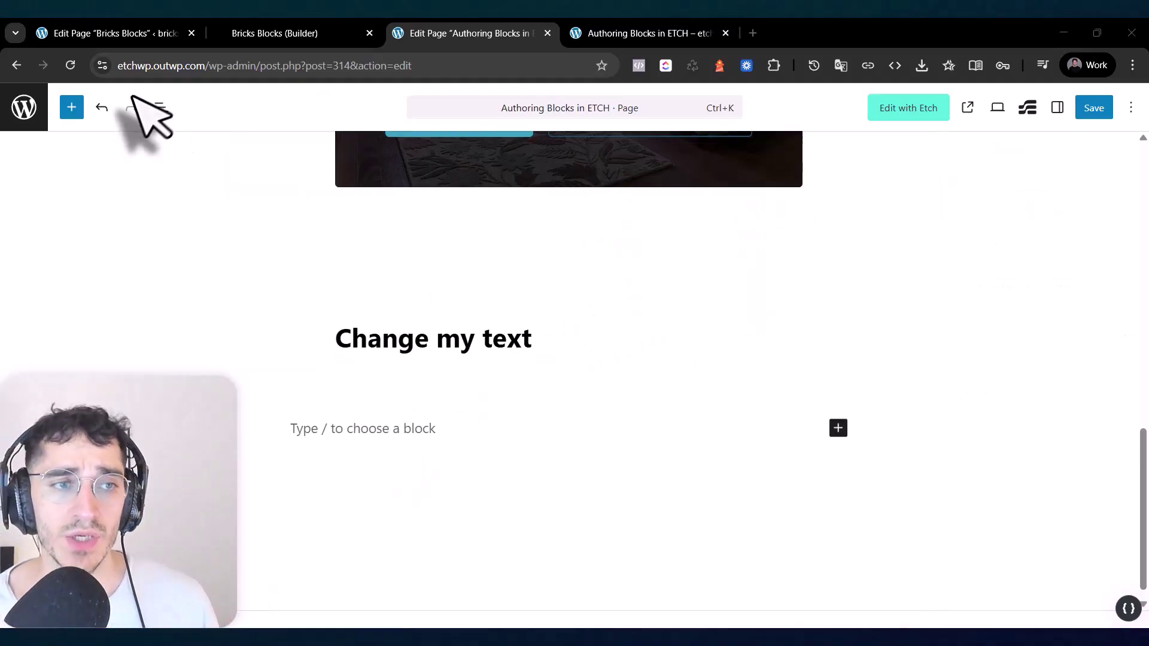
- Open the block inserter and select the first mattress banner block on the Etch page
left_click(71, 107)
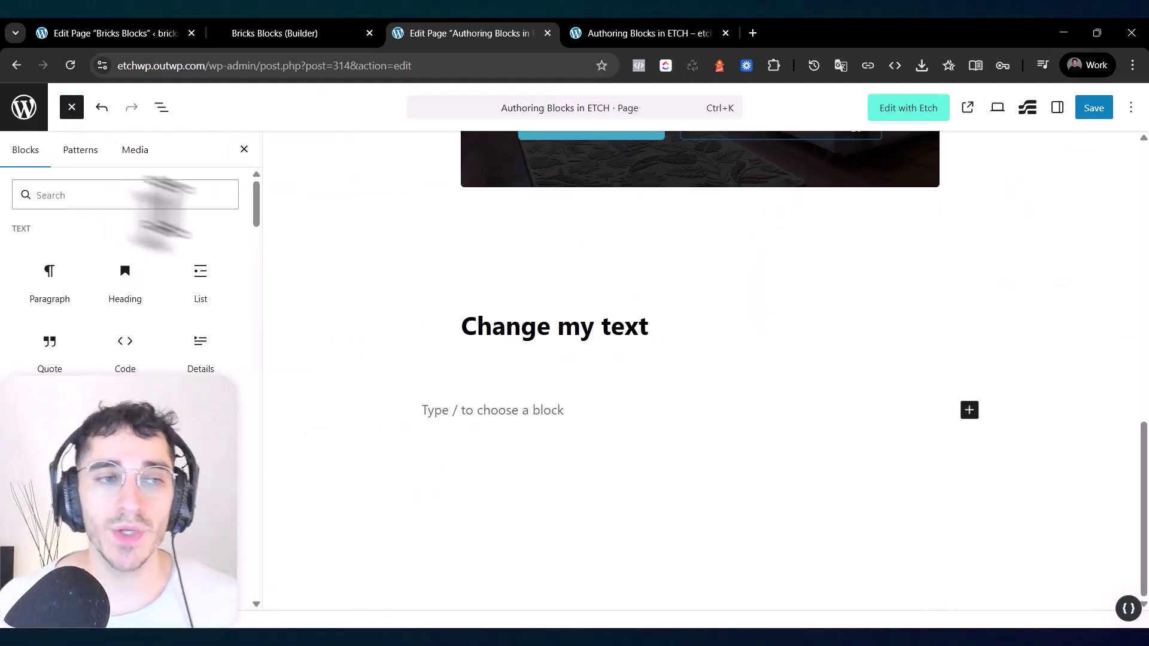
scroll(311, 293, "up", 5)
left_click(534, 238)
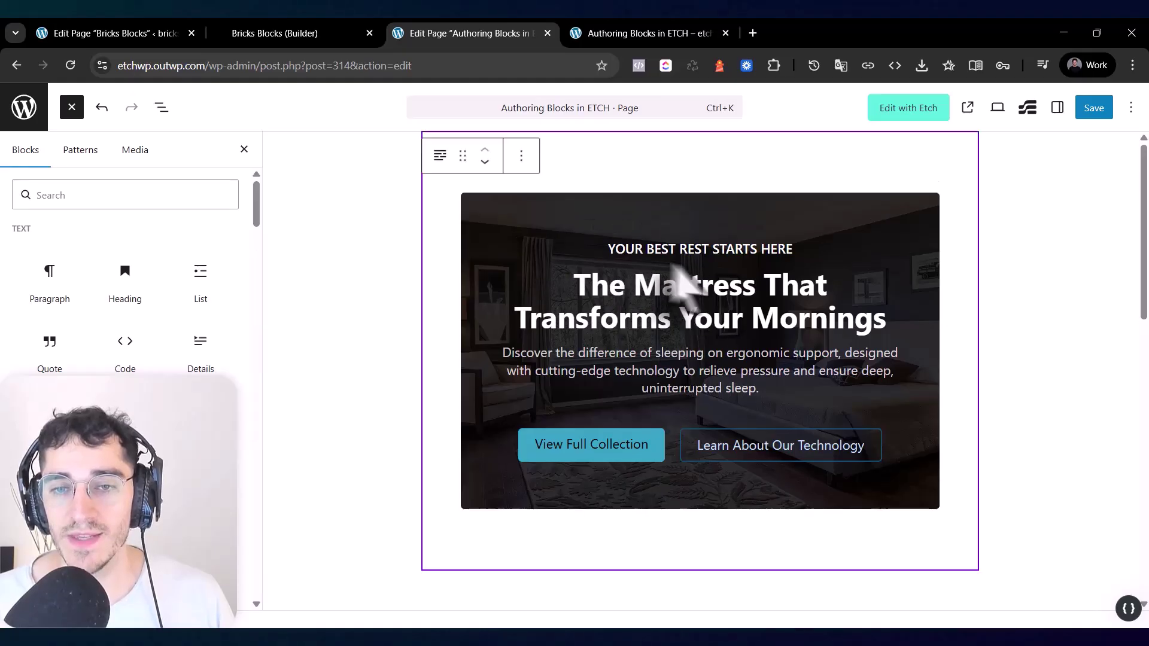
- Return to the Bricks builder and undo the deletion of the CTA Banner and the Section Example Block
left_click(353, 65)
left_click(353, 35)
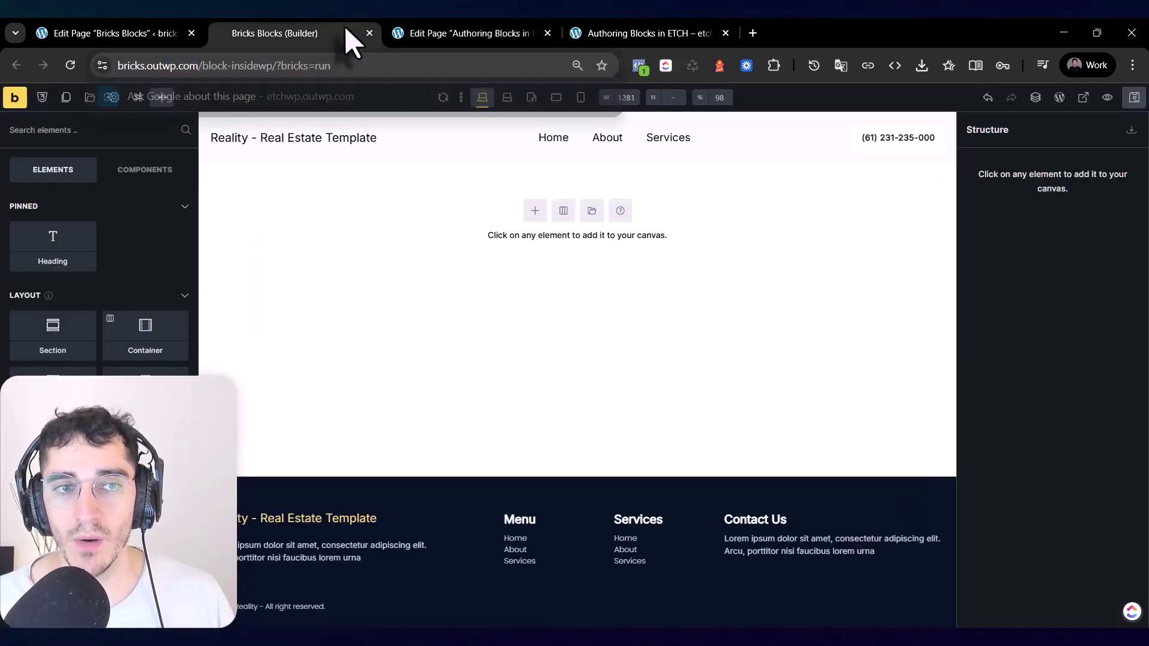
left_click(192, 24)
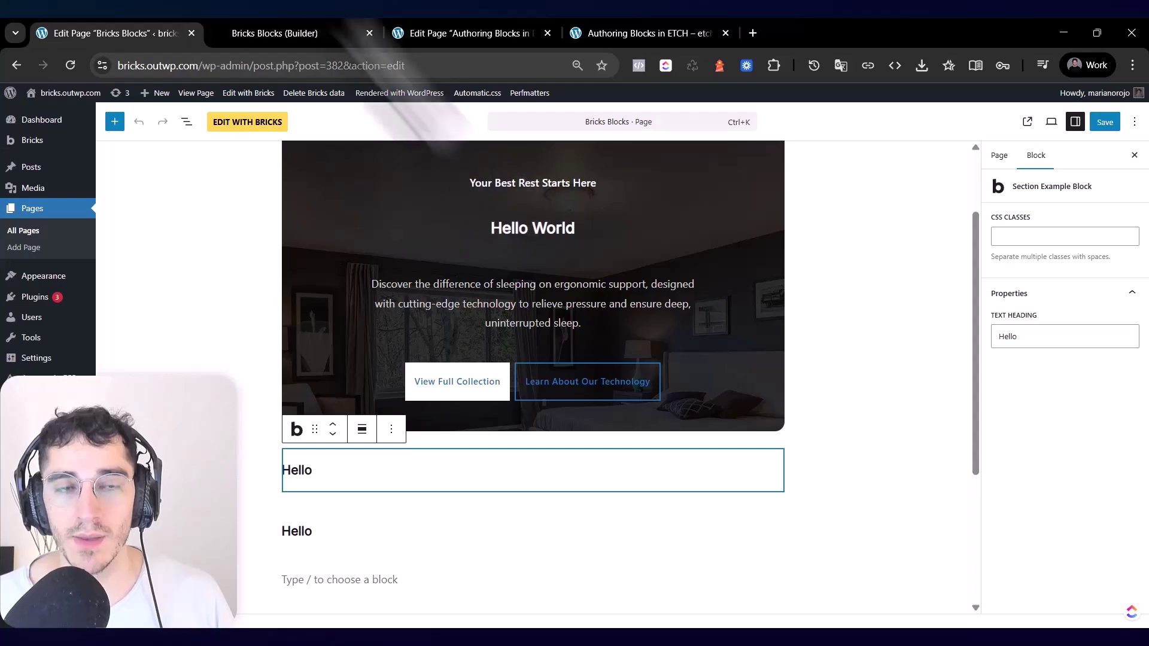
left_click(275, 32)
left_click(987, 97)
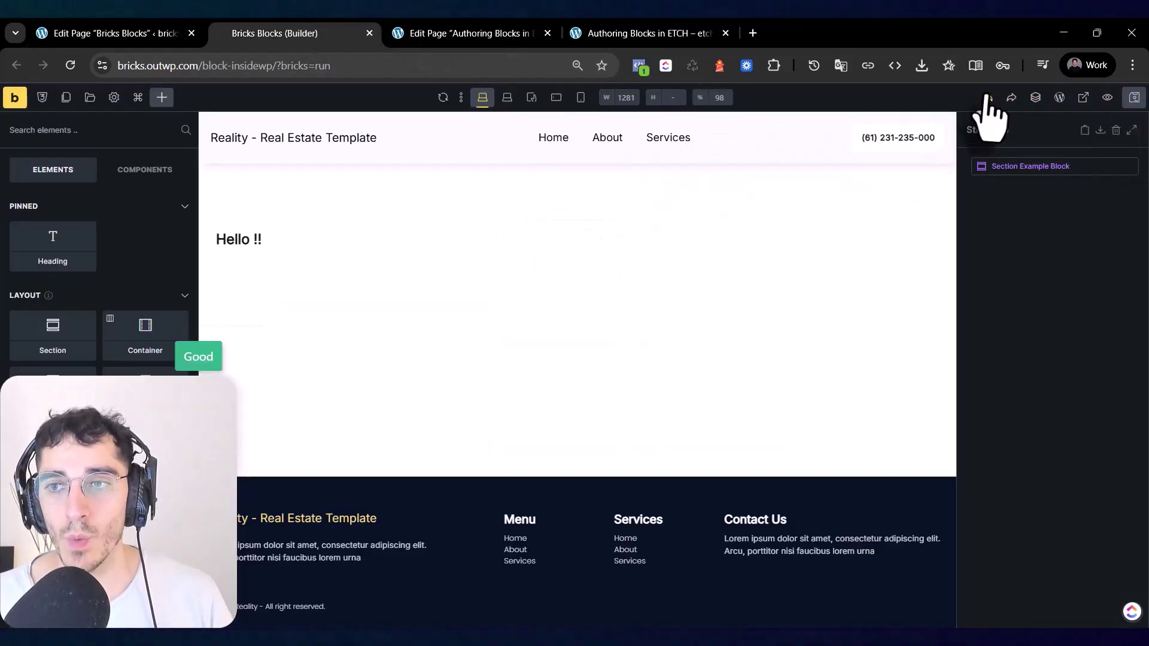
left_click(1011, 98)
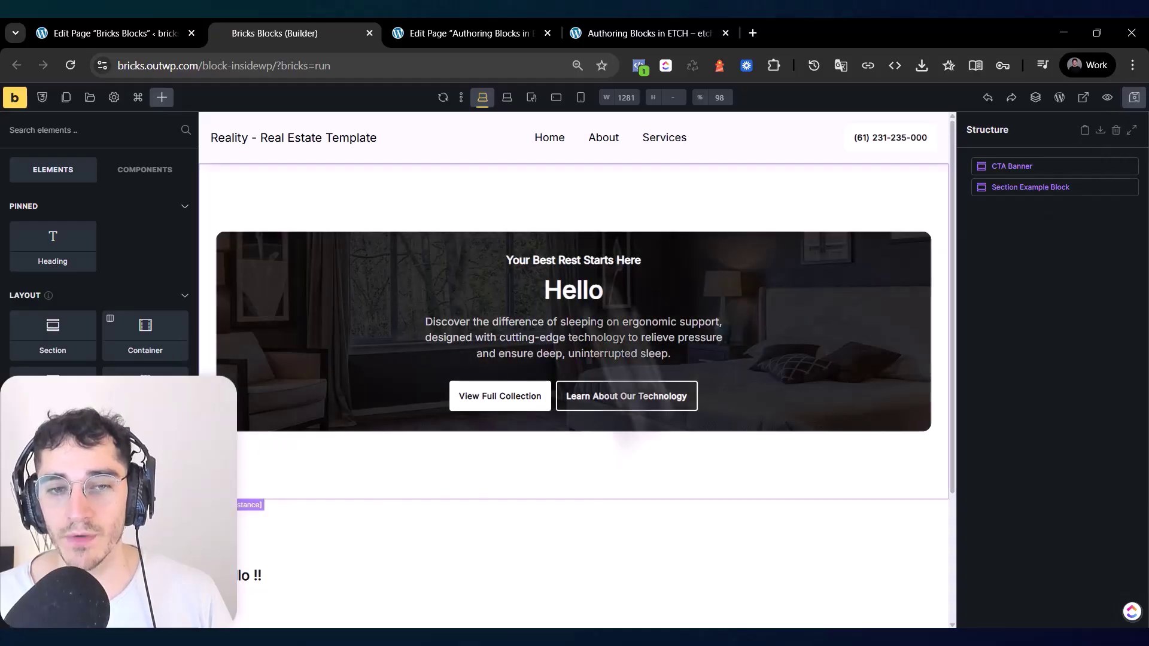
- Open the CTA Banner component for editing, expand its container and examine the text of its Description element
left_click(343, 248)
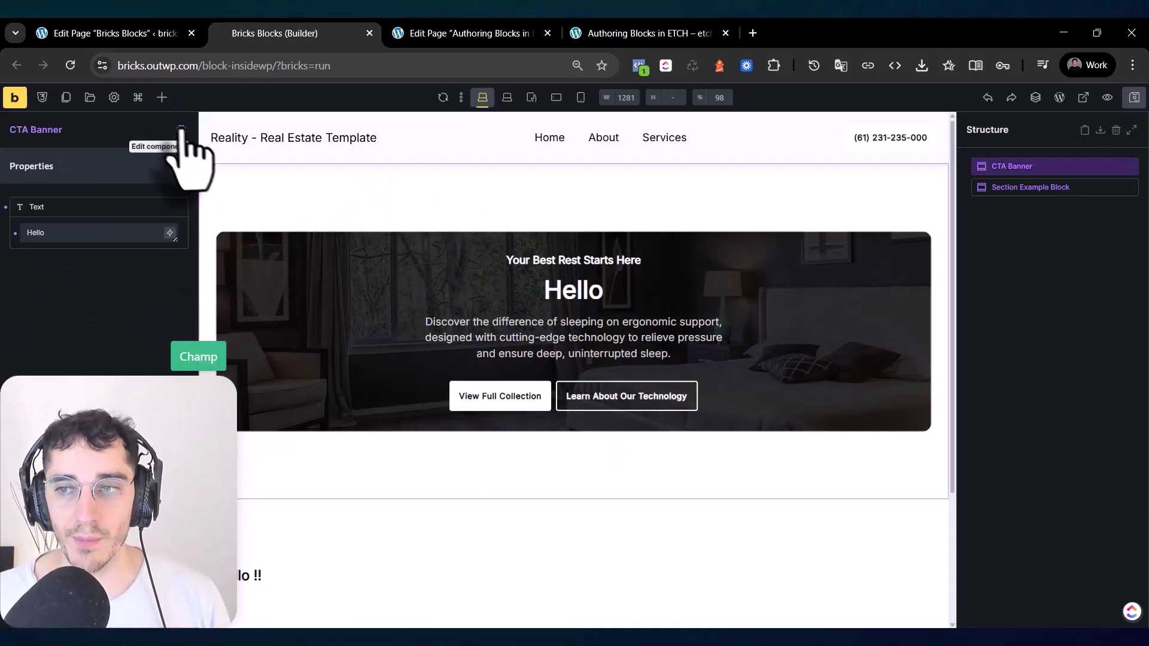
double_click(1025, 166)
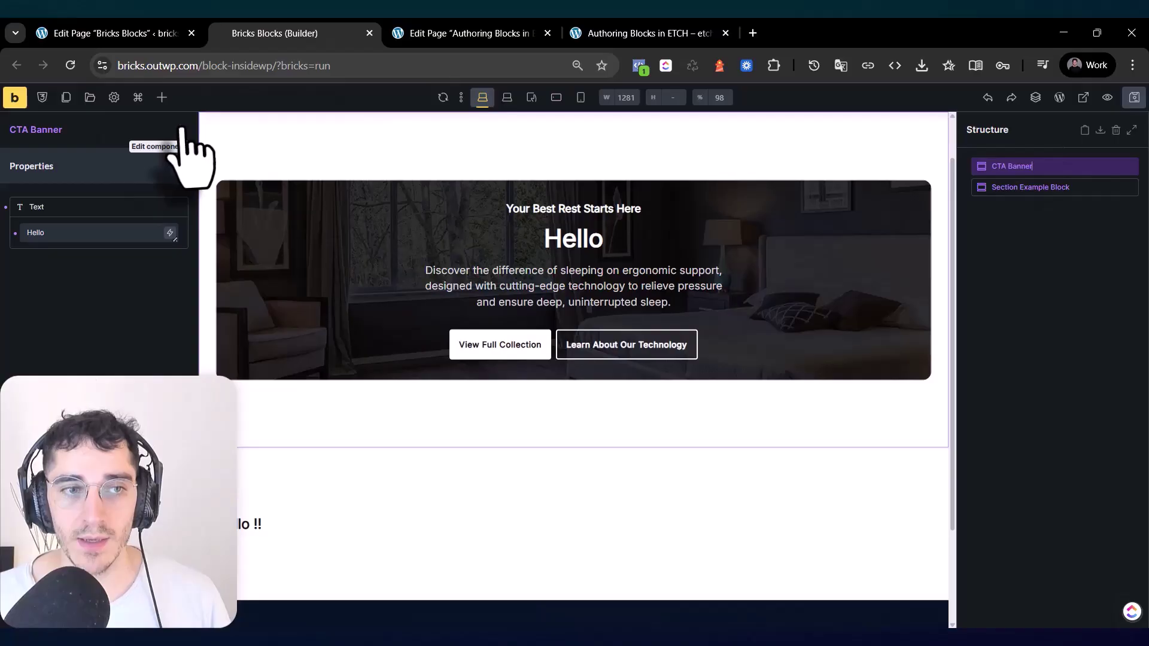
left_click(178, 165)
left_click(965, 166)
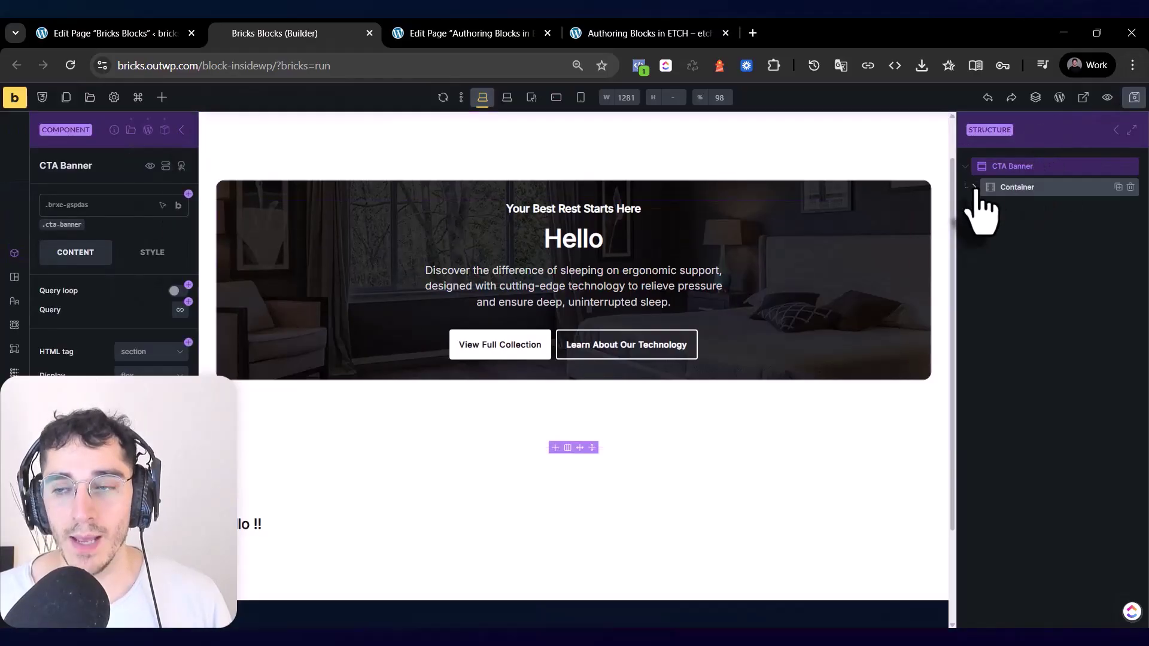
left_click(1017, 186)
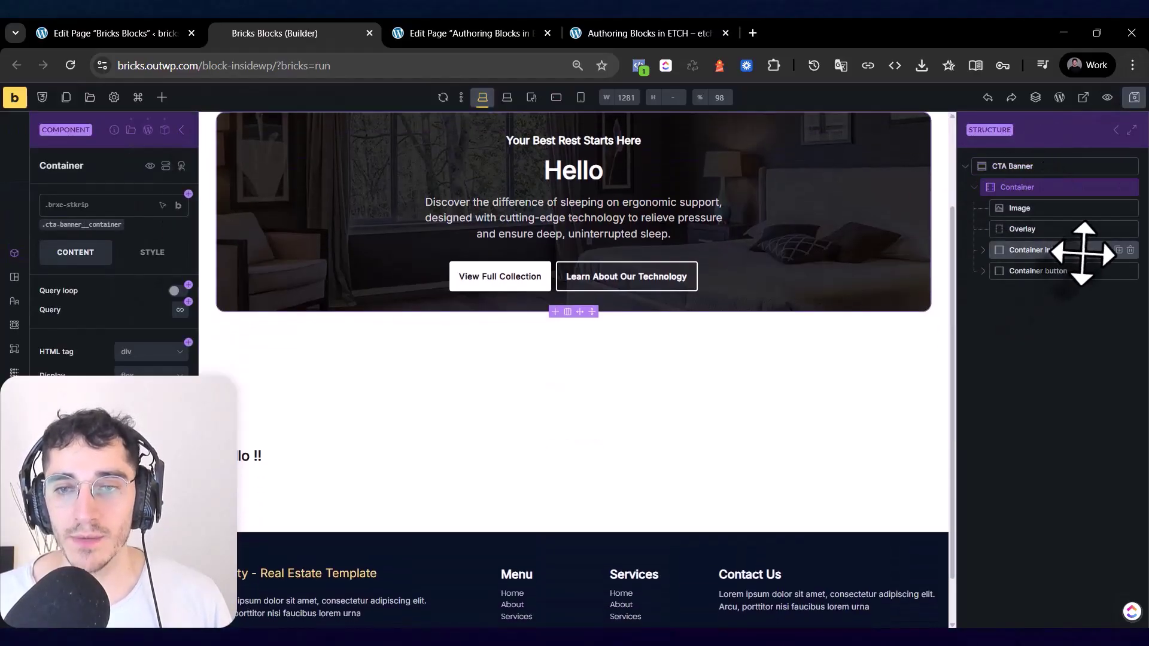
left_click(487, 203)
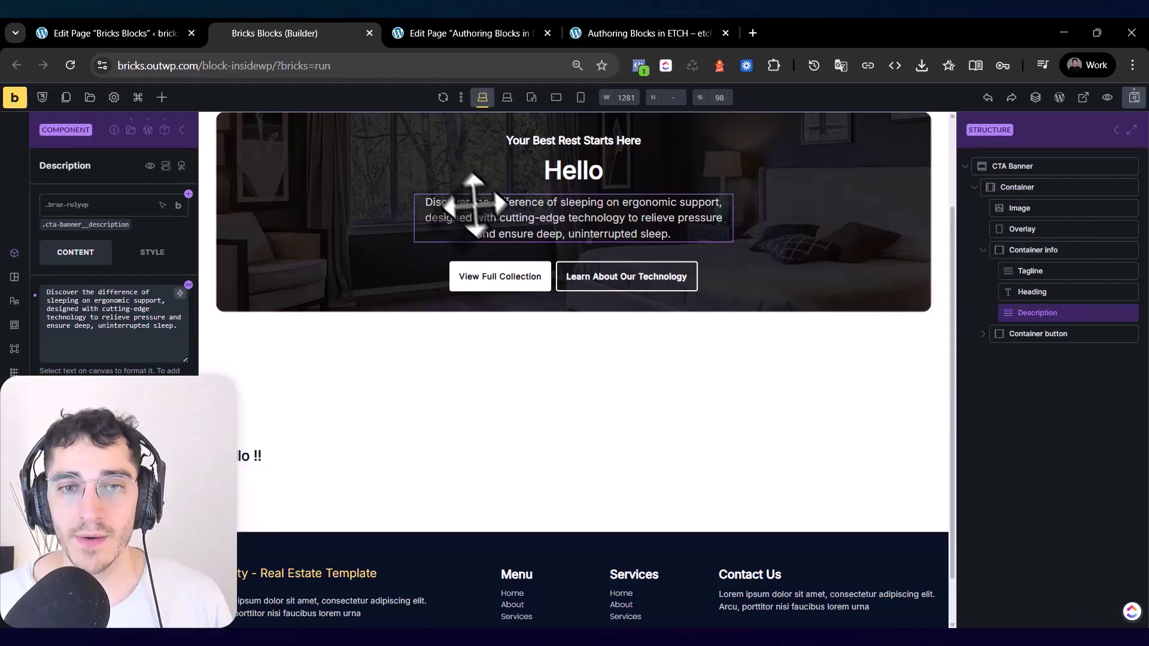
triple_click(154, 313)
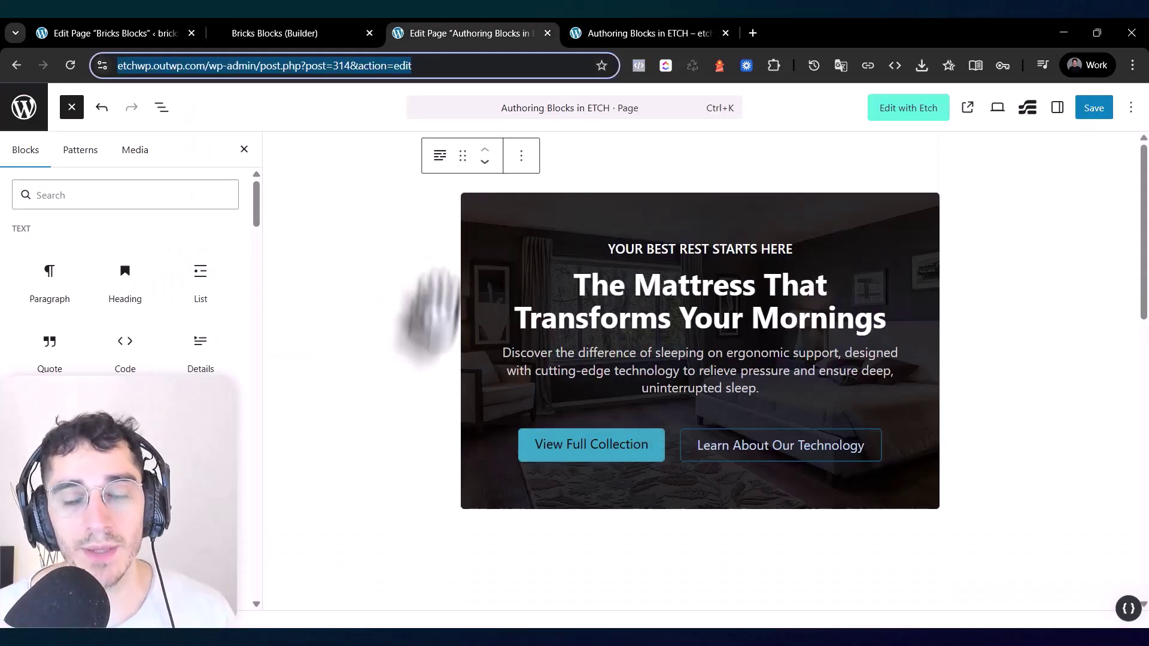
- Go to the Etch page in the WordPress block editor, select the top banner and list the site's own patterns
key("ctrl+Tab")
left_click(397, 395)
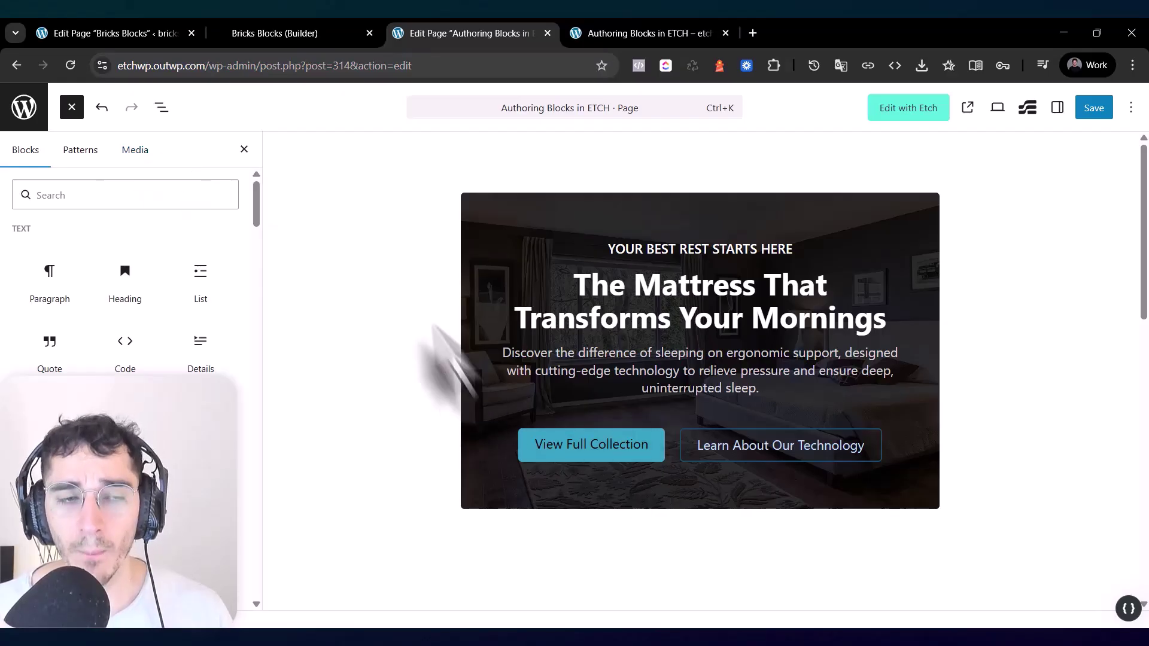
left_click(445, 359)
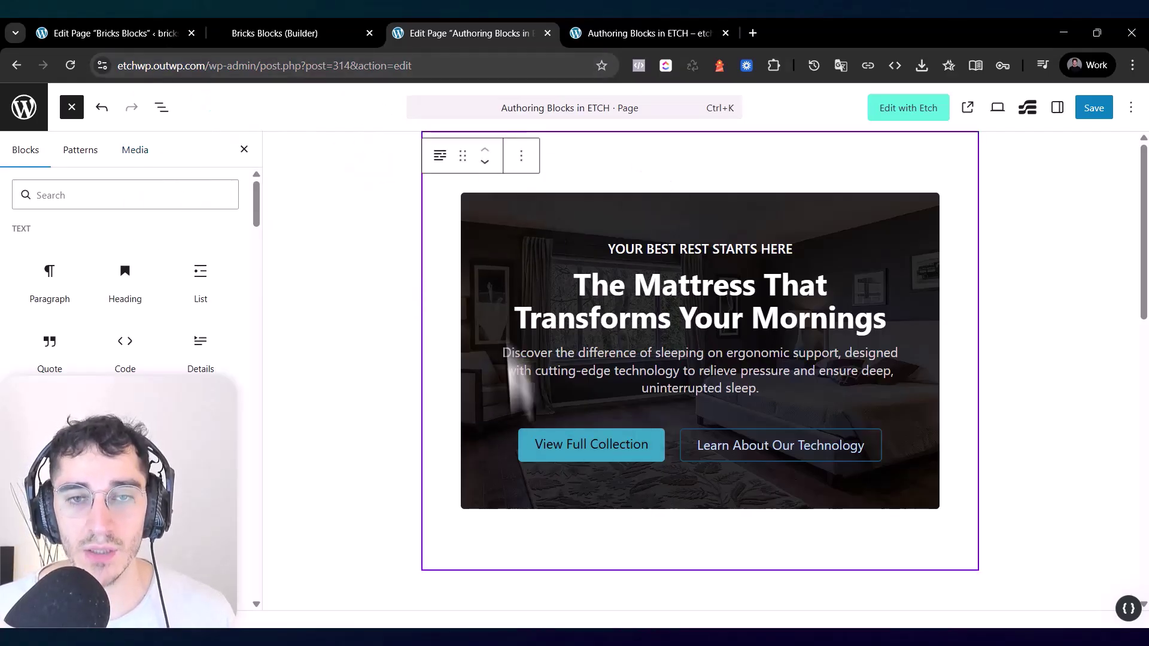
left_click(84, 151)
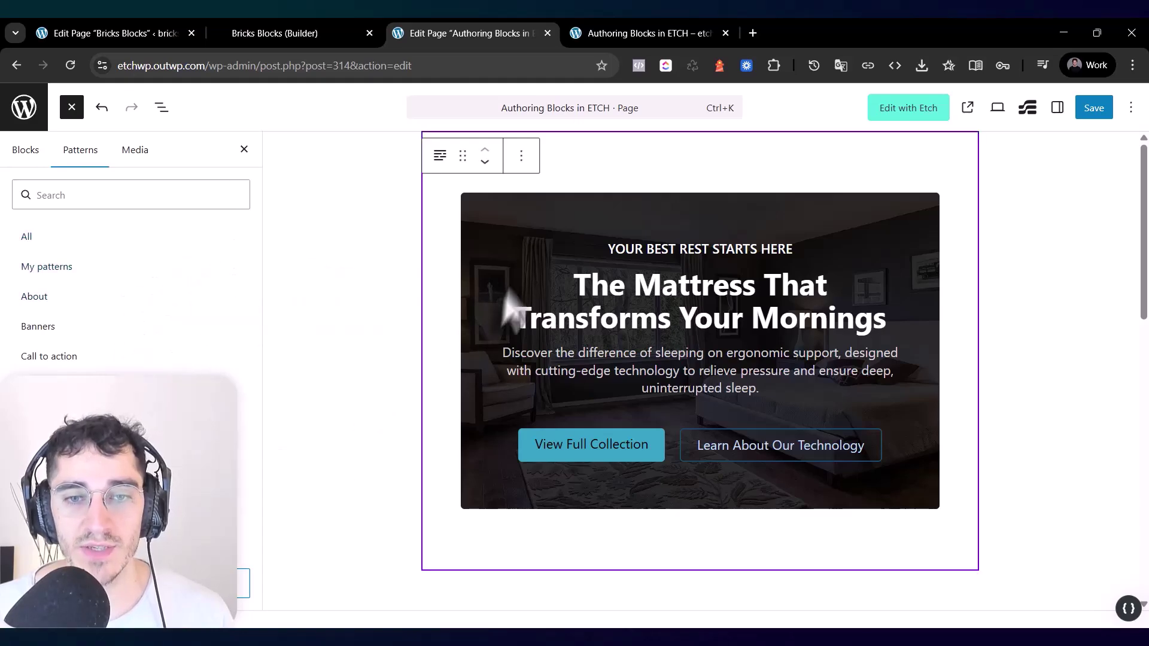
left_click(144, 266)
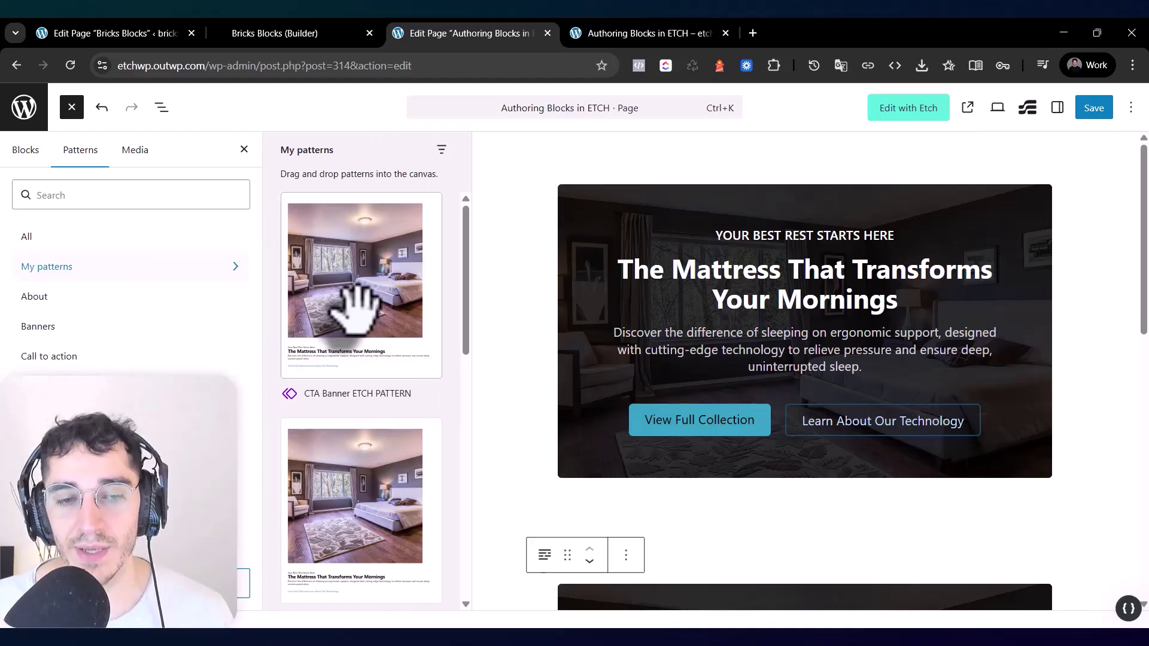
- Insert the CTA Banner ETCH PATTERN below the "Change my text" heading at the page's end
scroll(359, 308, "down", 3)
scroll(597, 441, "down", 5)
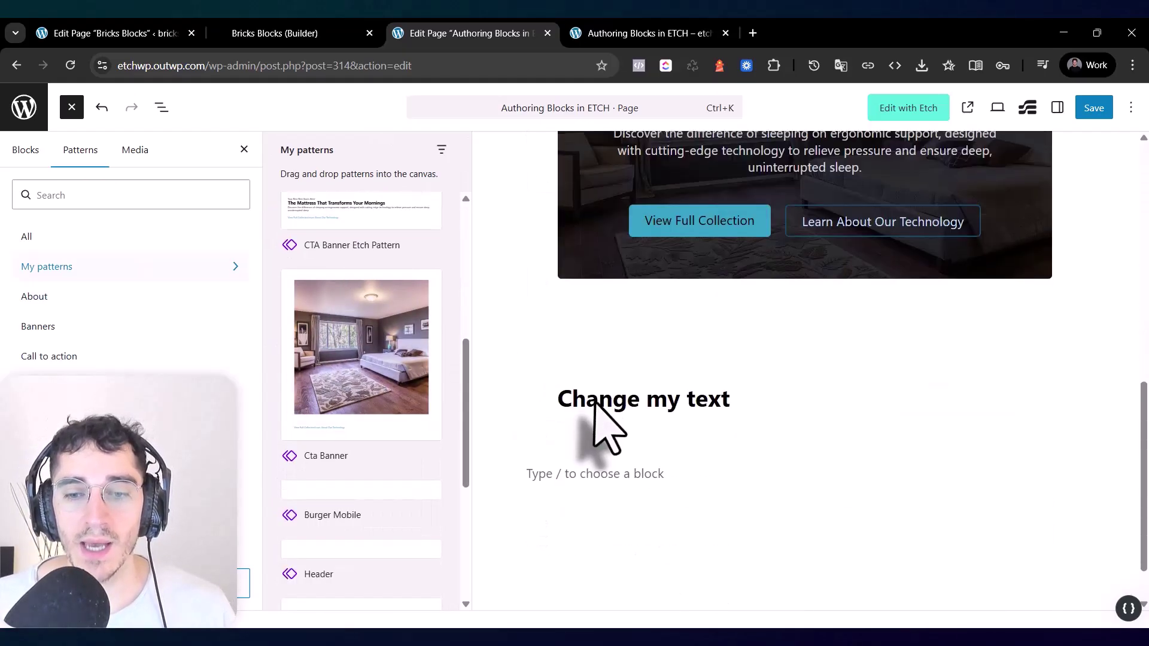
scroll(383, 299, "up", 5)
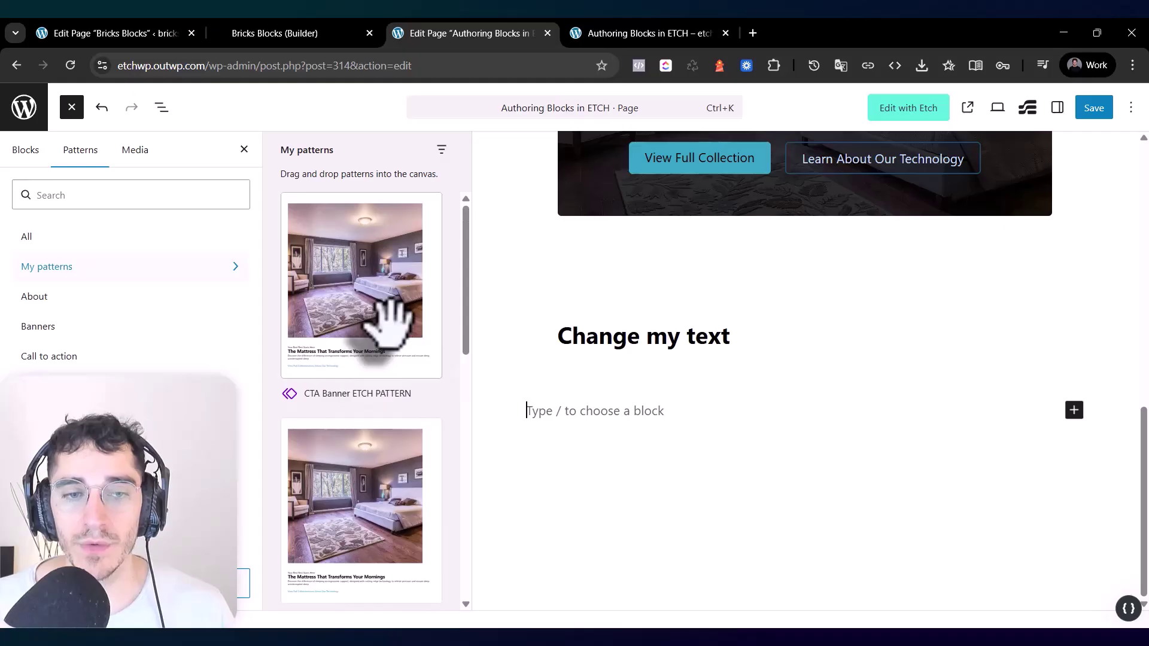
left_click(390, 321)
scroll(718, 457, "down", 6)
- Look up "/cta" in the empty paragraph below the inserted pattern, and save the page
left_click(754, 478)
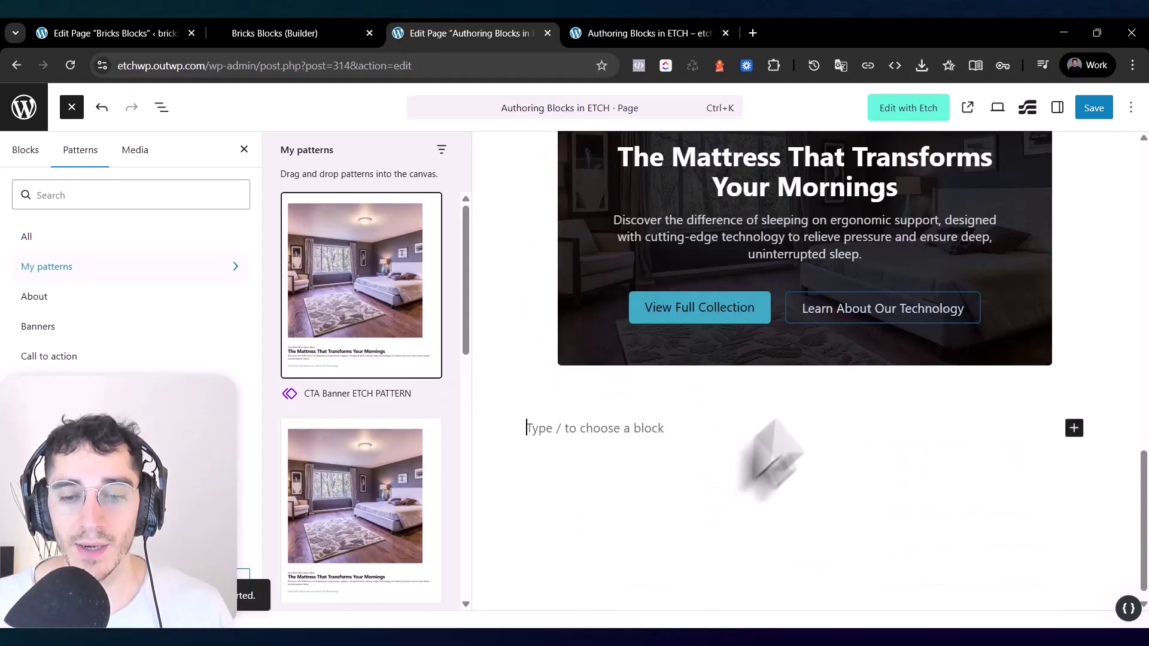
type("/cta")
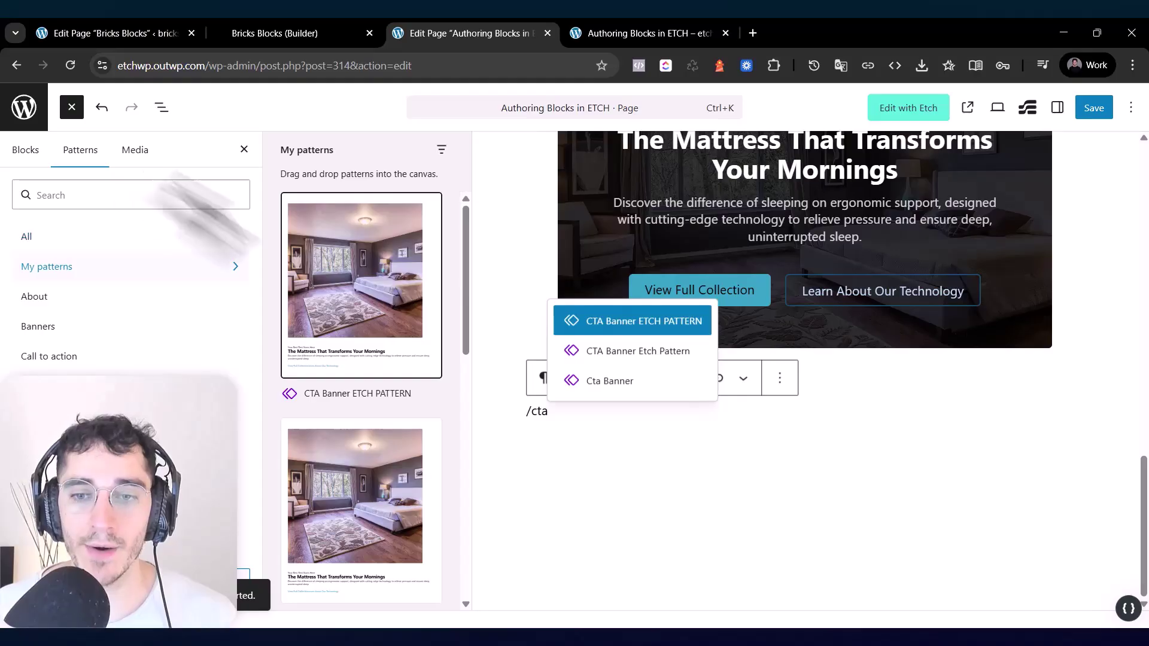
key("Return")
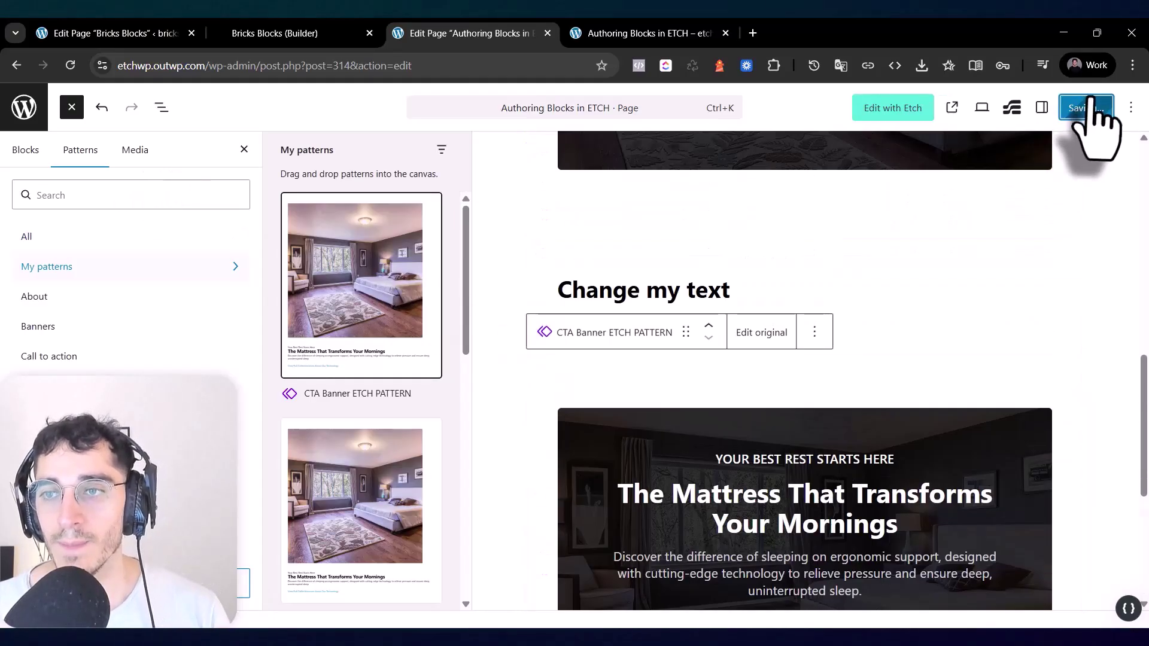
left_click(1092, 107)
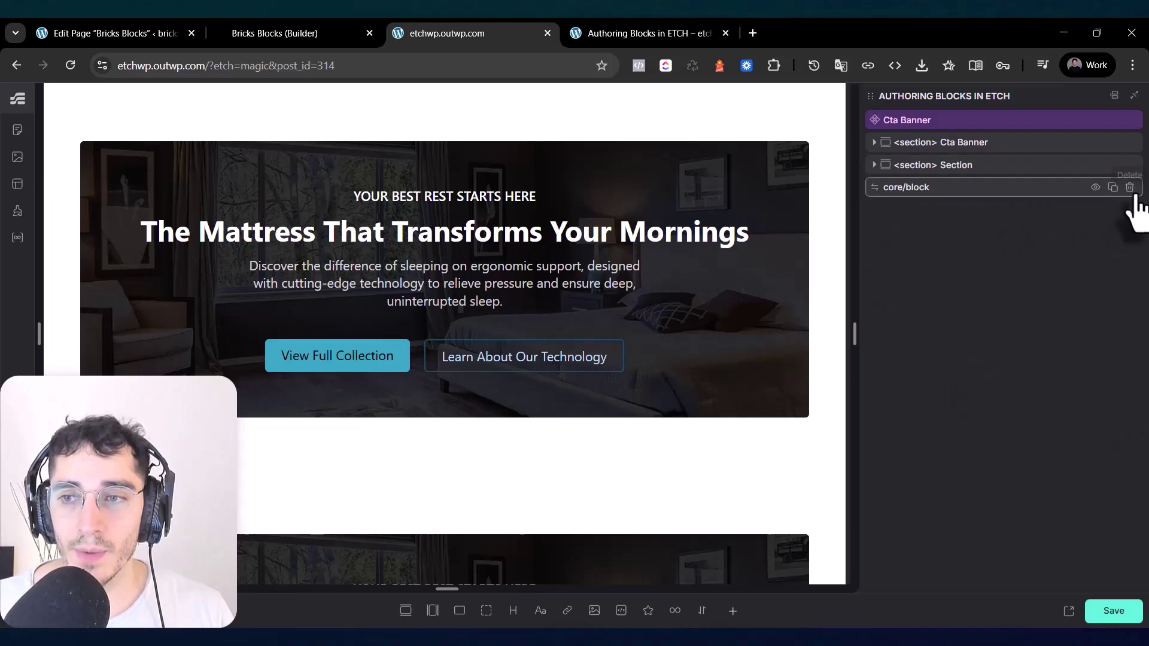
- Delete the core/block element from the Etch page structure and select the Section containing the "Change my text" heading
left_click(1130, 188)
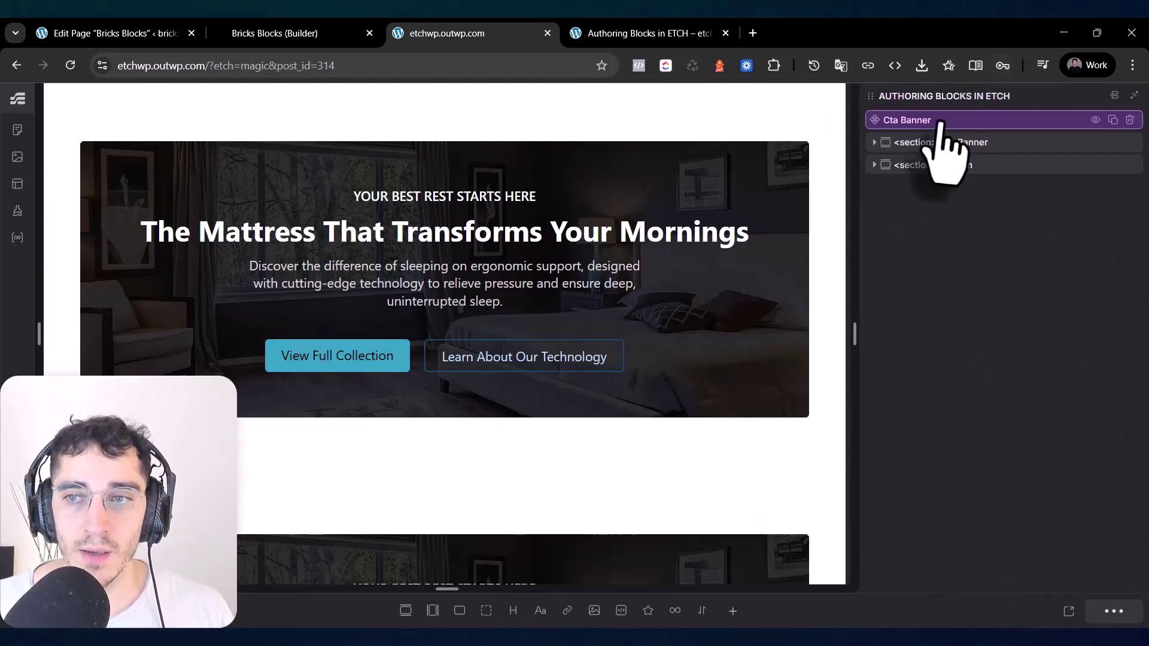
left_click(940, 122)
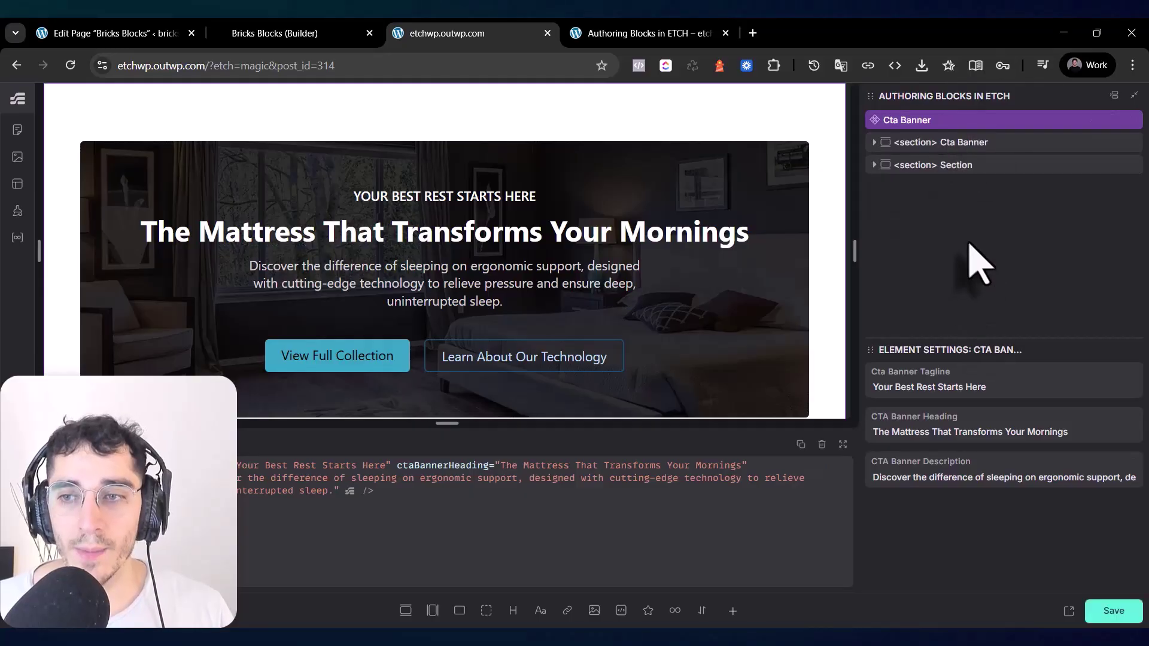
scroll(628, 328, "down", 3)
left_click(361, 336)
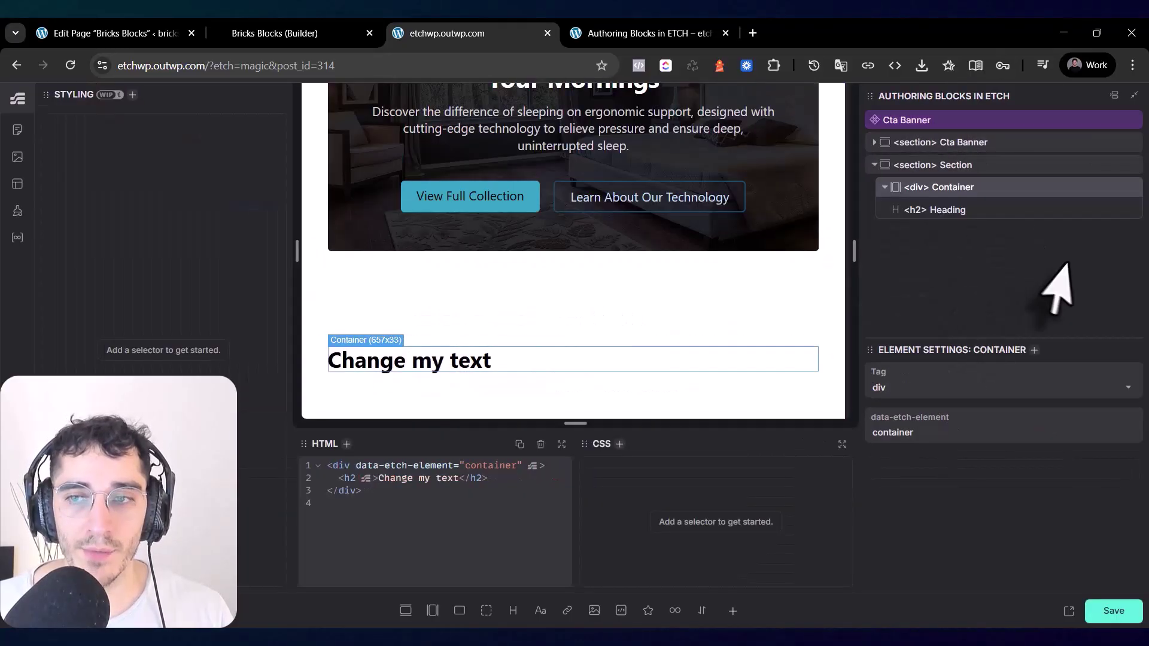
left_click(993, 171)
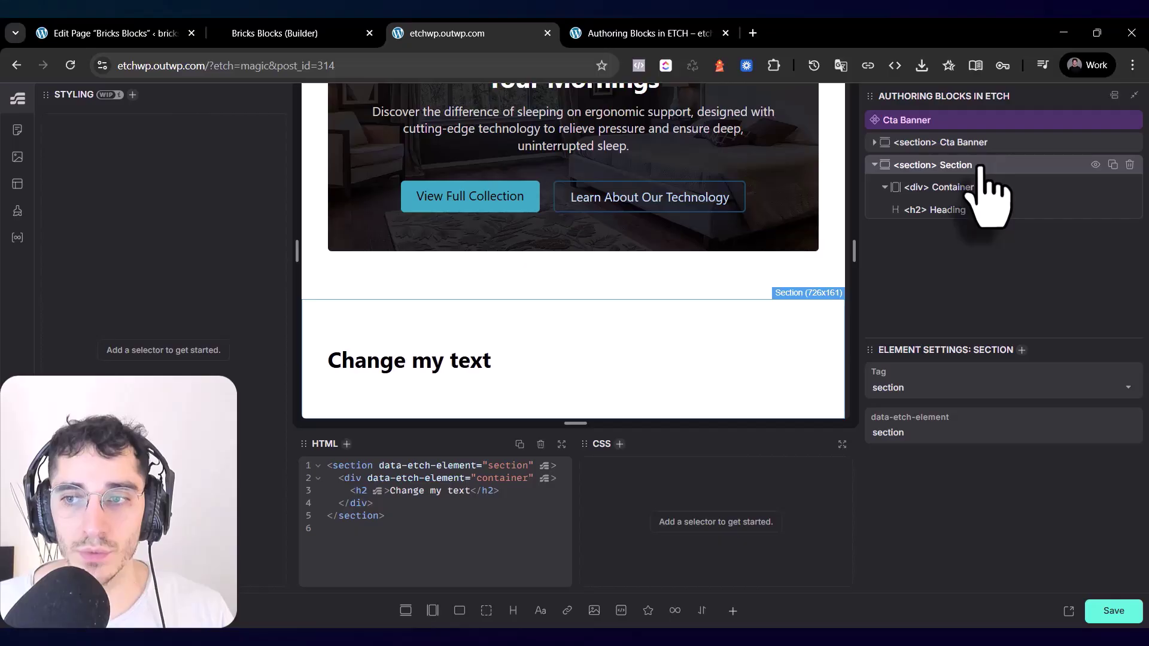
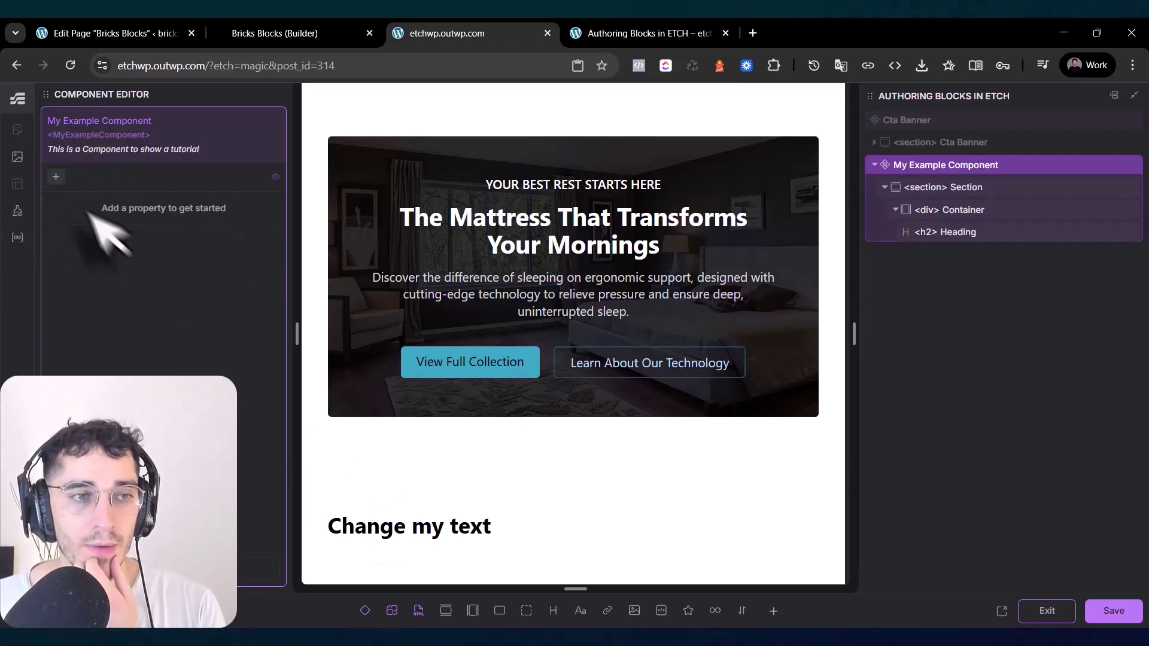
- Examine the property types available for My Example Component and compare them with the Description text's property connection in the Bricks builder
left_click(56, 178)
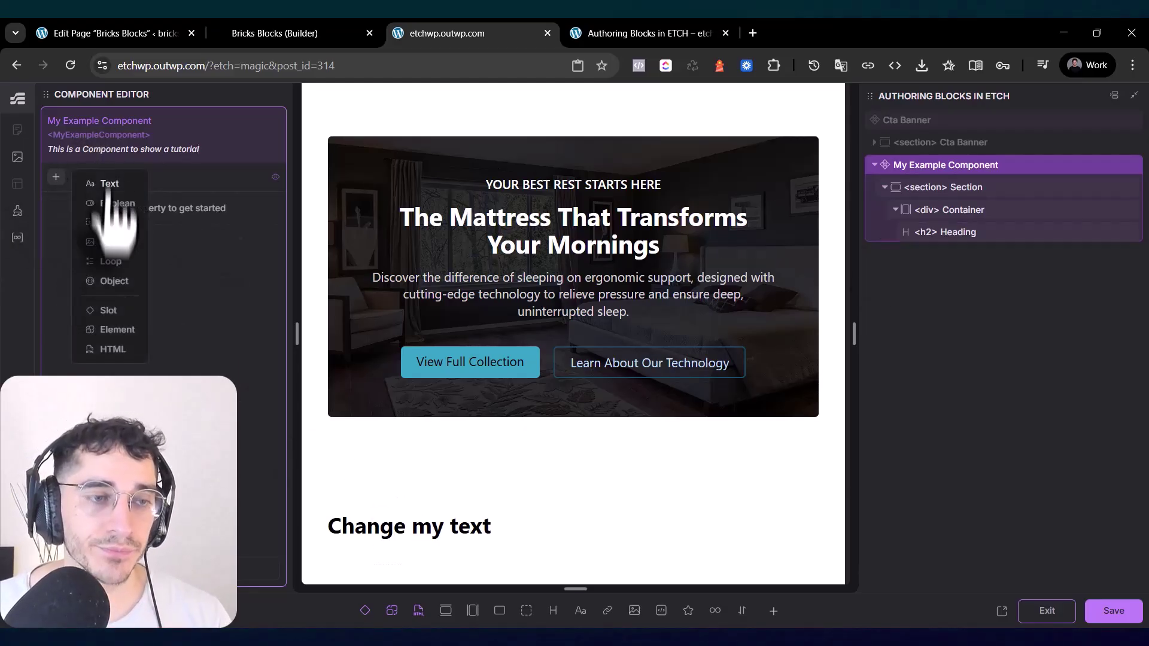
left_click(56, 177)
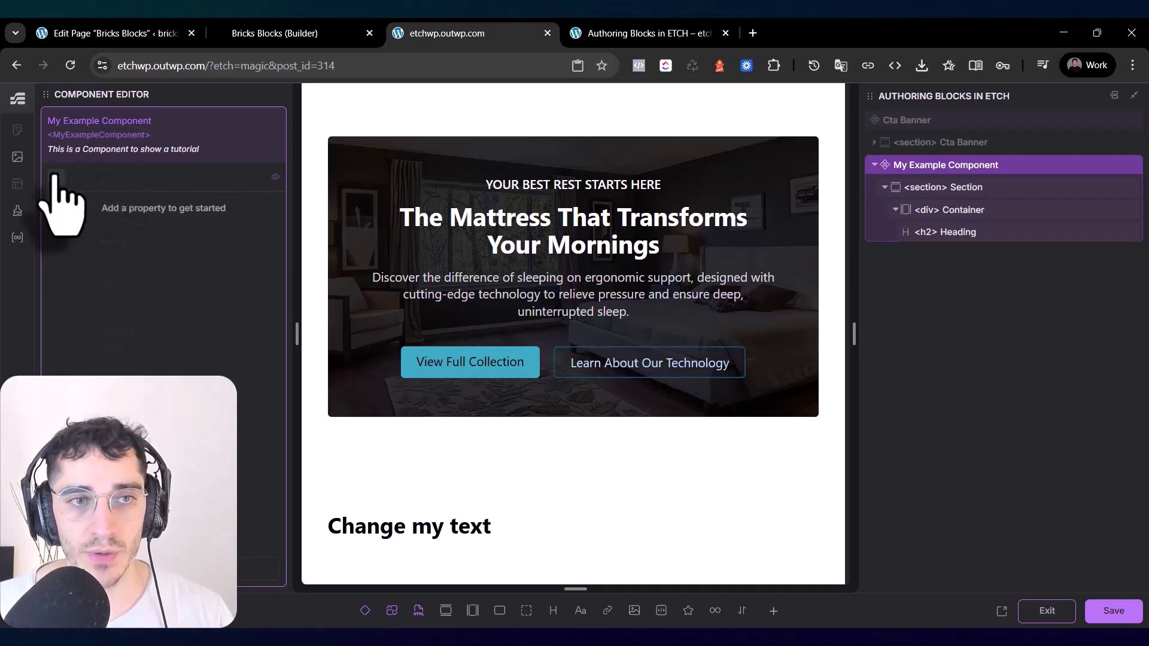
left_click(303, 33)
triple_click(129, 330)
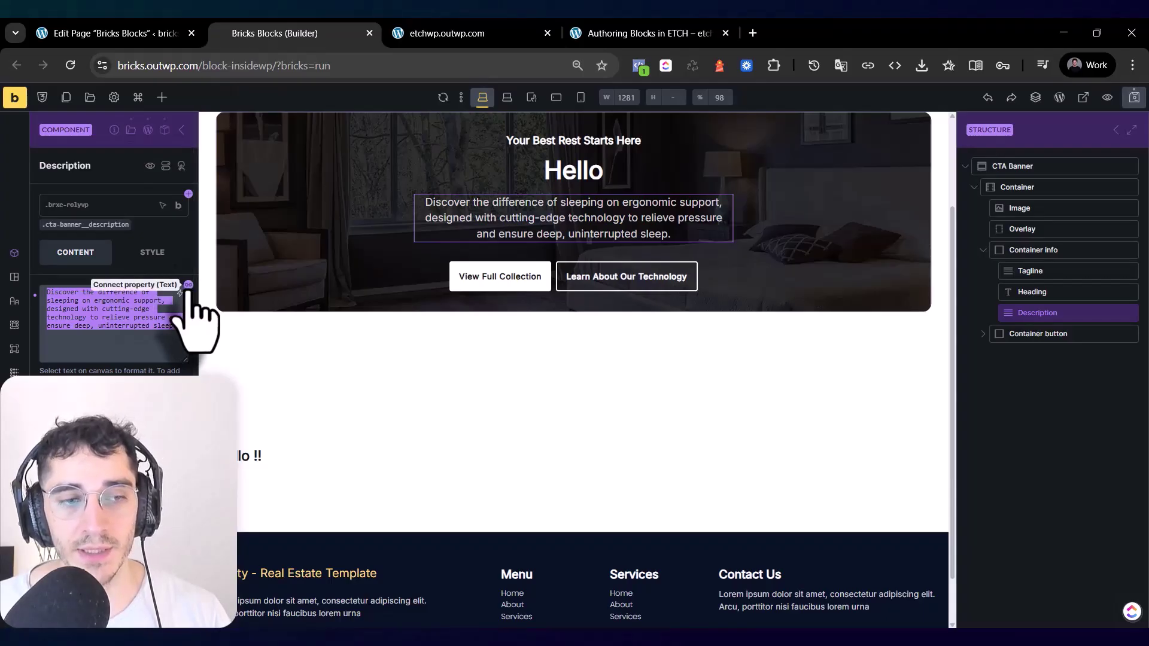
- Return to Etch and add a Text property named "Heading Example Prop" to My Example Component
left_click(447, 33)
left_click(56, 177)
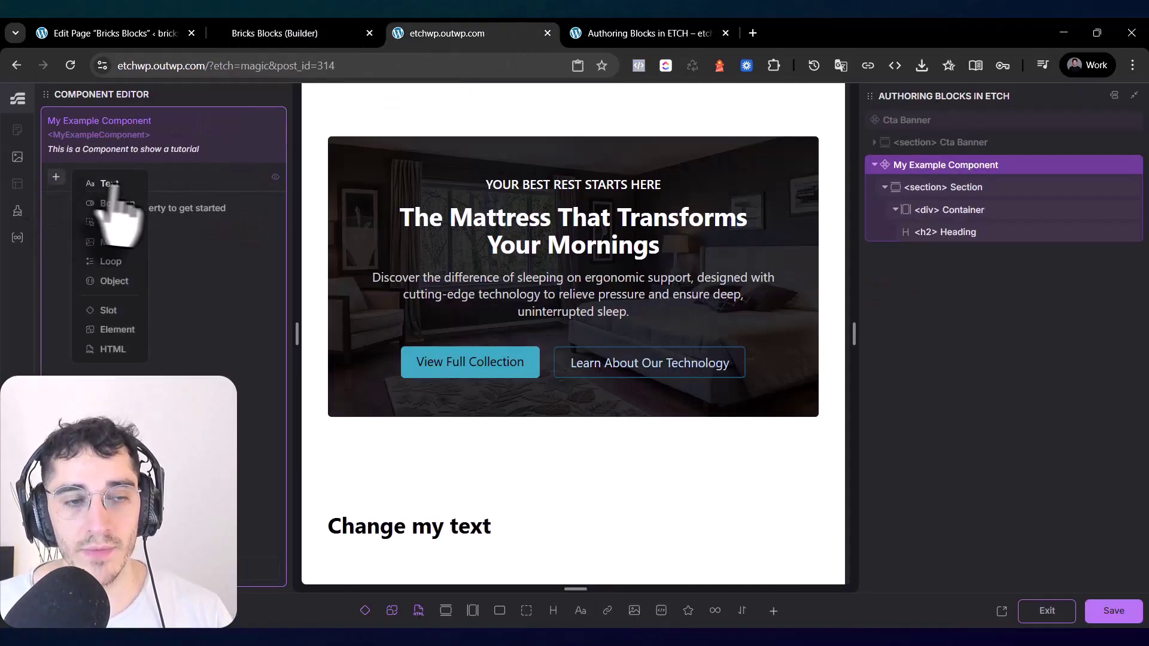
left_click_drag(228, 209, 90, 206)
left_click(55, 177)
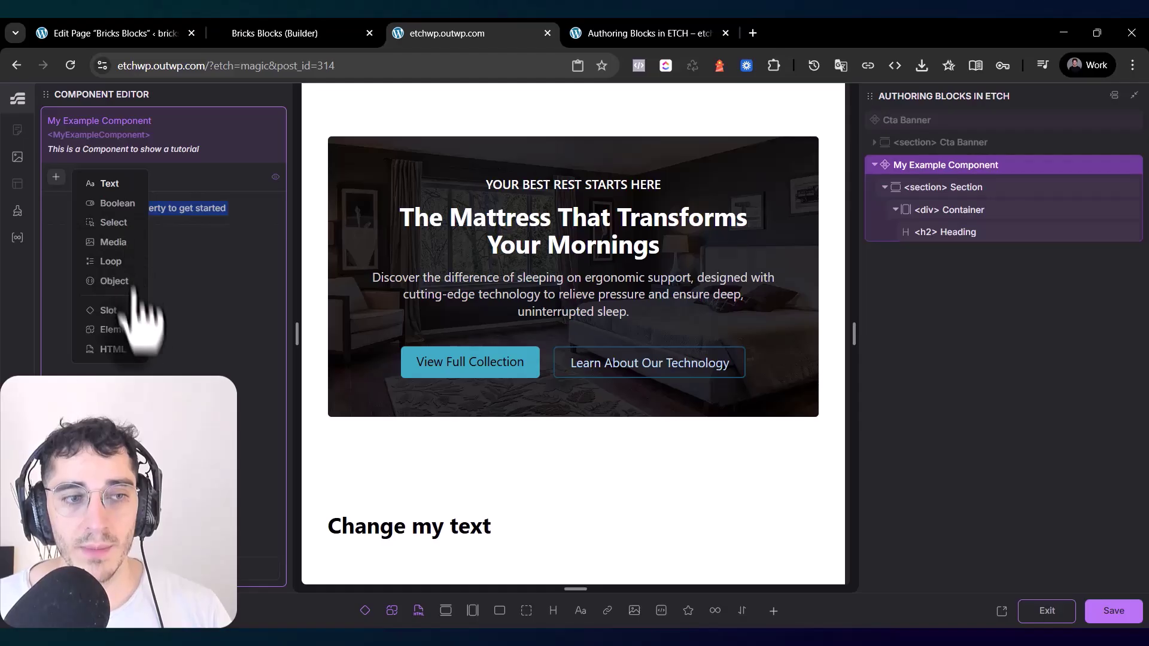
left_click(106, 184)
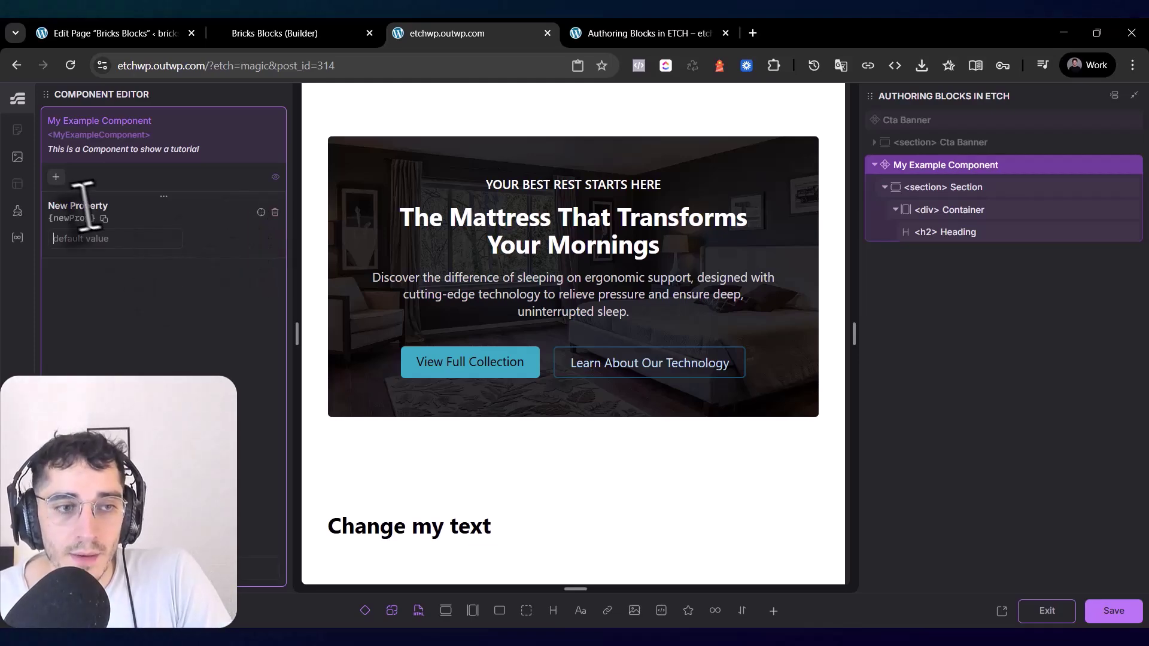
triple_click(80, 206)
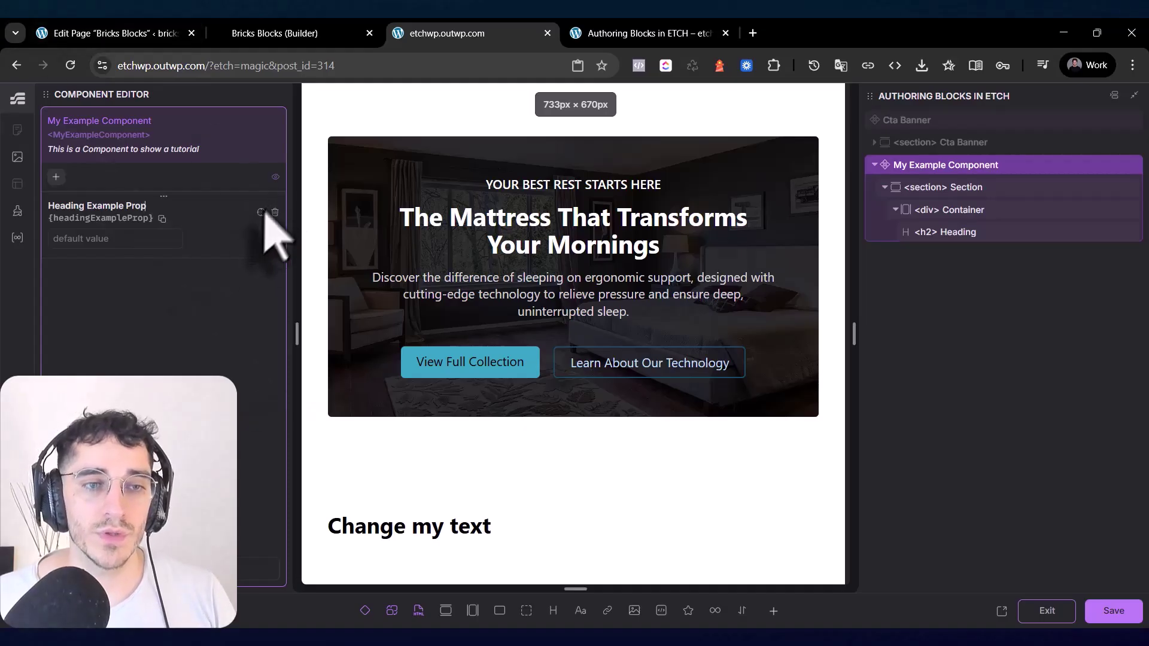
- Bind Heading Example Prop to the "Change my text" heading, then save the component and exit the component editor
left_click(417, 529)
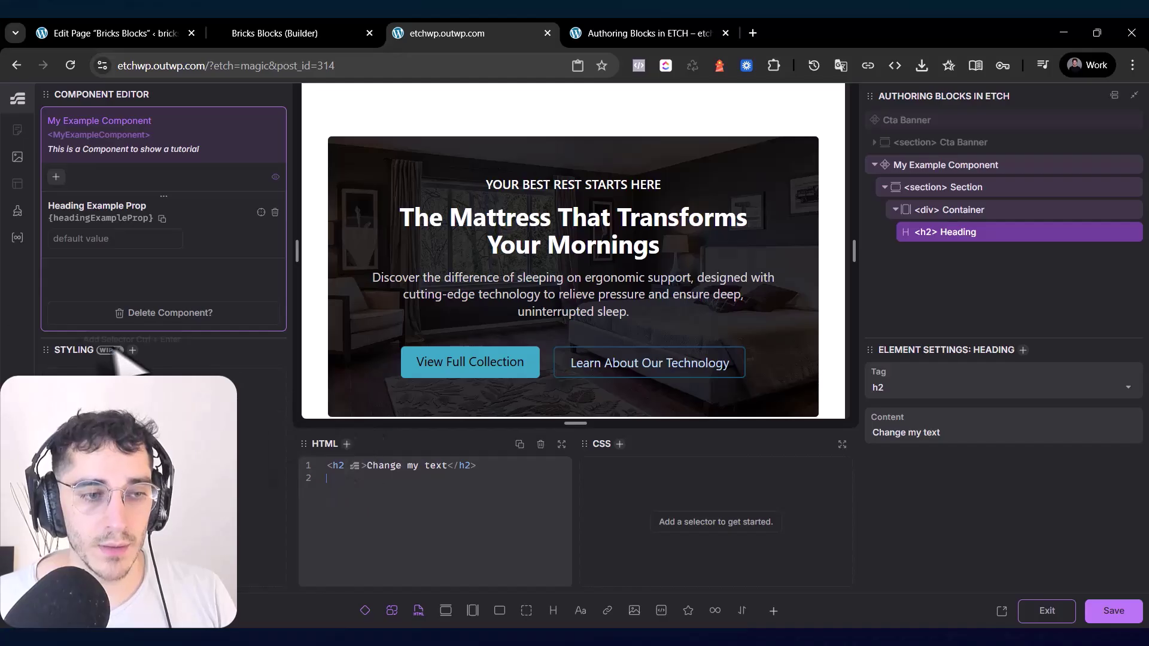
scroll(419, 383, "down", 3)
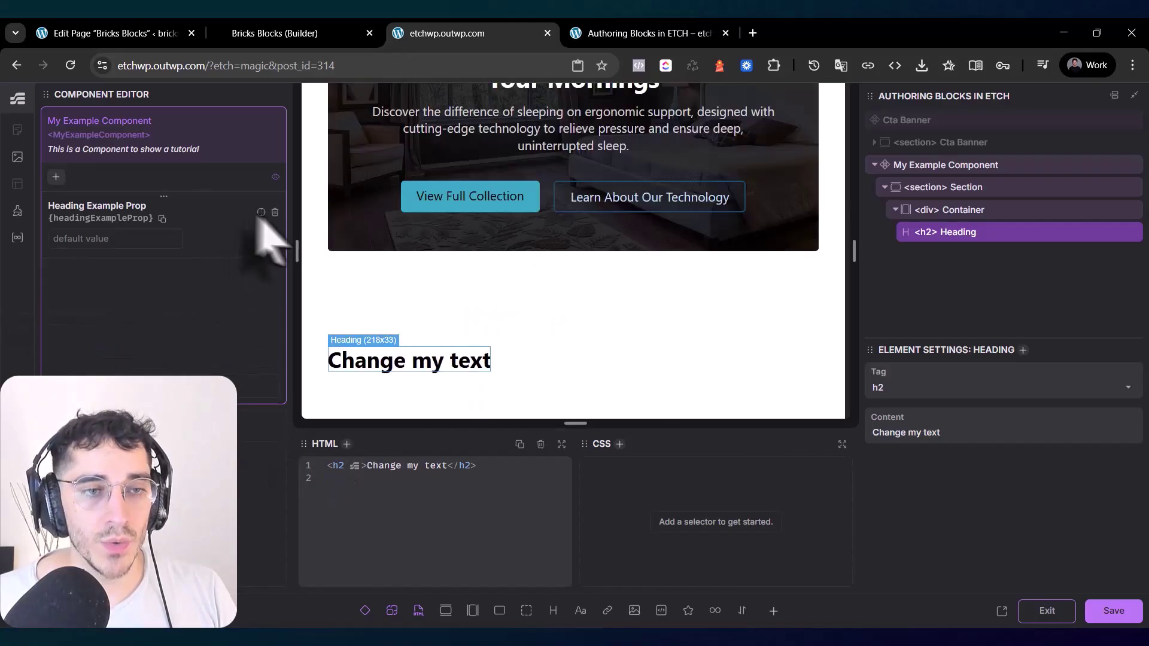
left_click(261, 213)
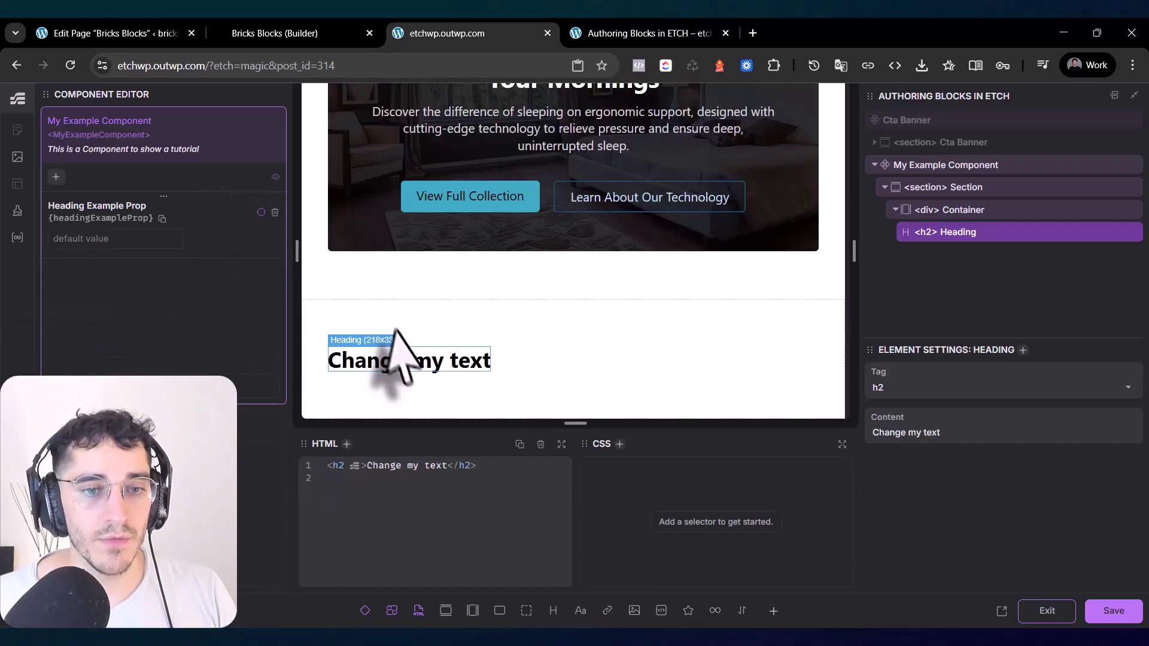
left_click(383, 361)
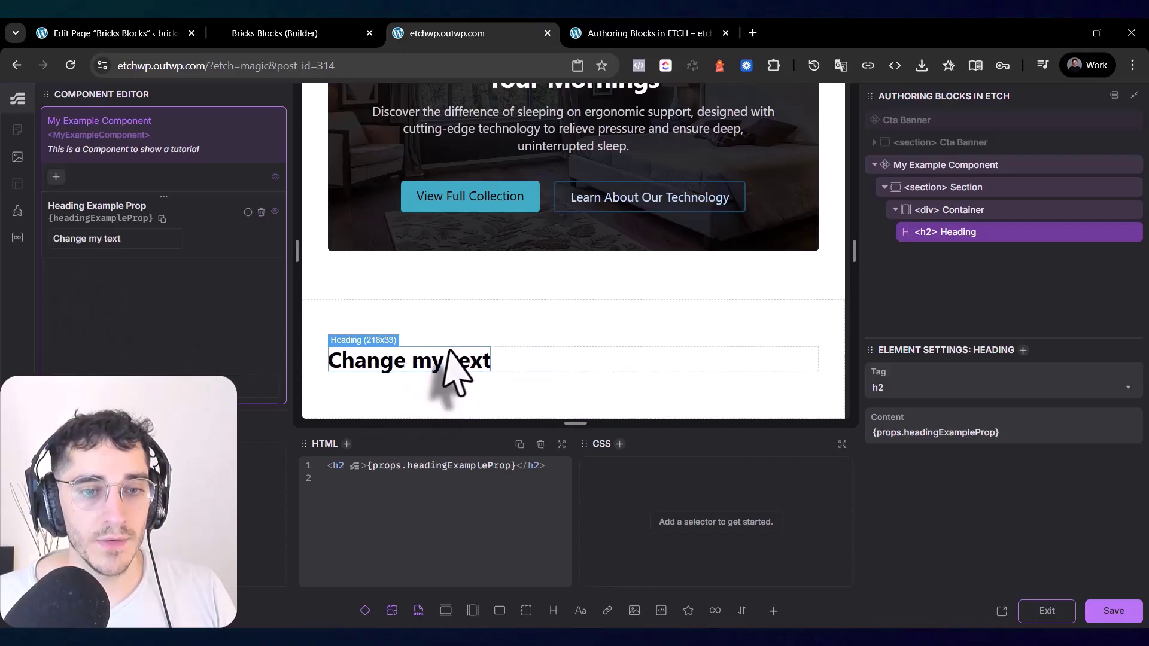
left_click(1108, 615)
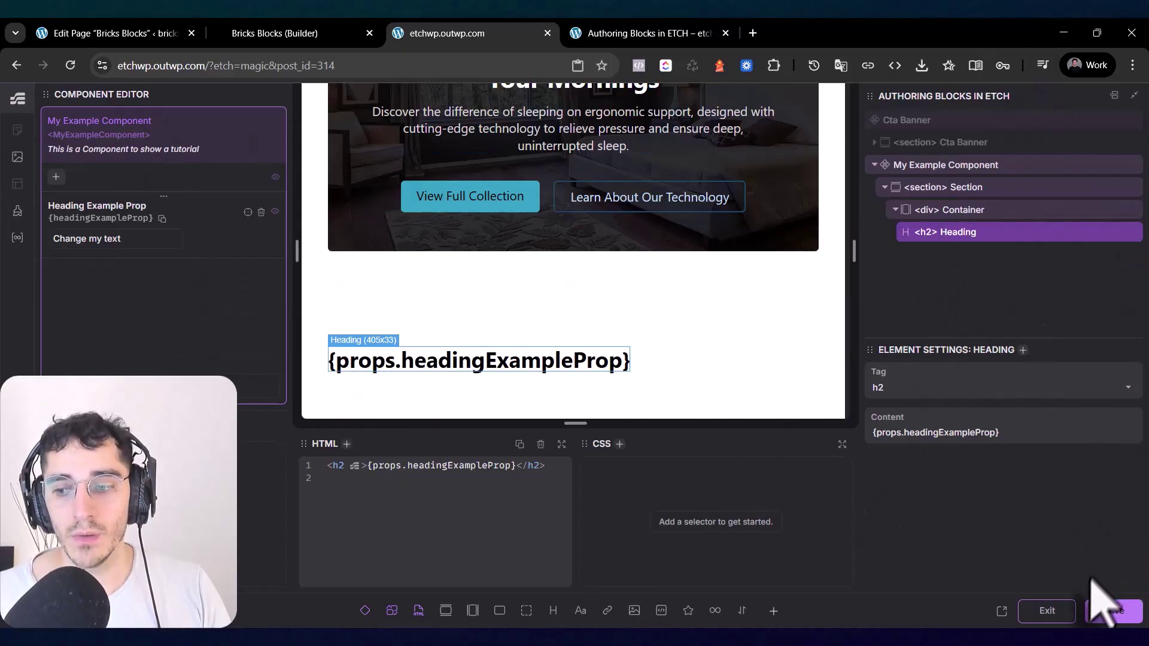
left_click(1044, 610)
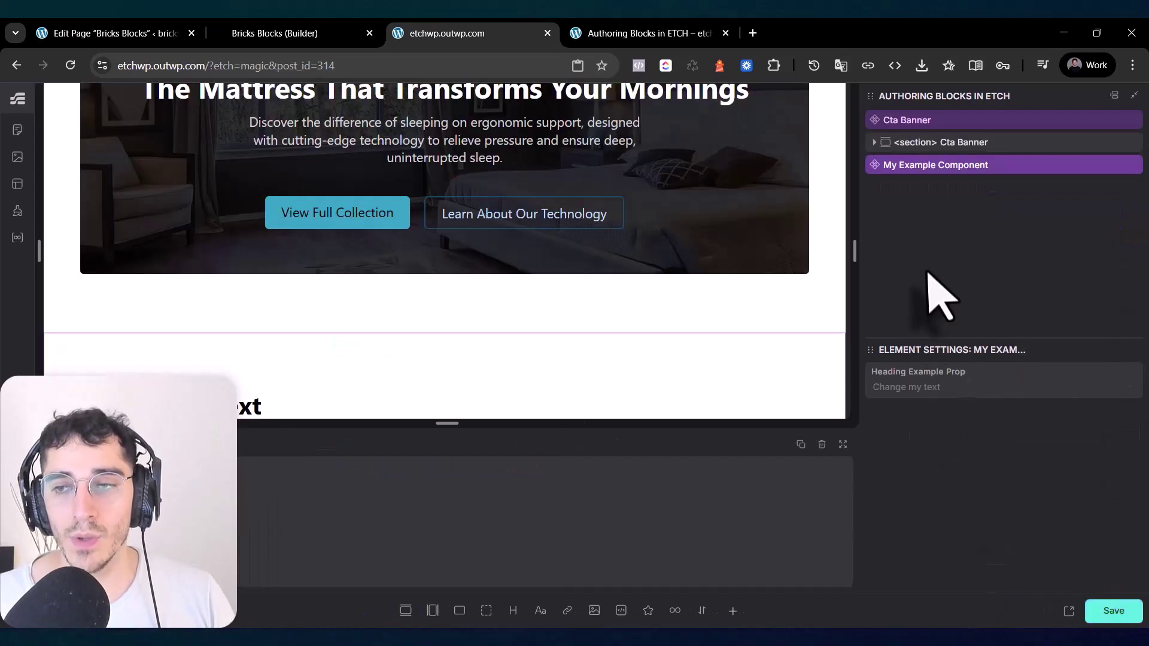
- Set the My Example Component instance's Heading Example Prop to "Hello world" and save the page
scroll(576, 325, "down", 1)
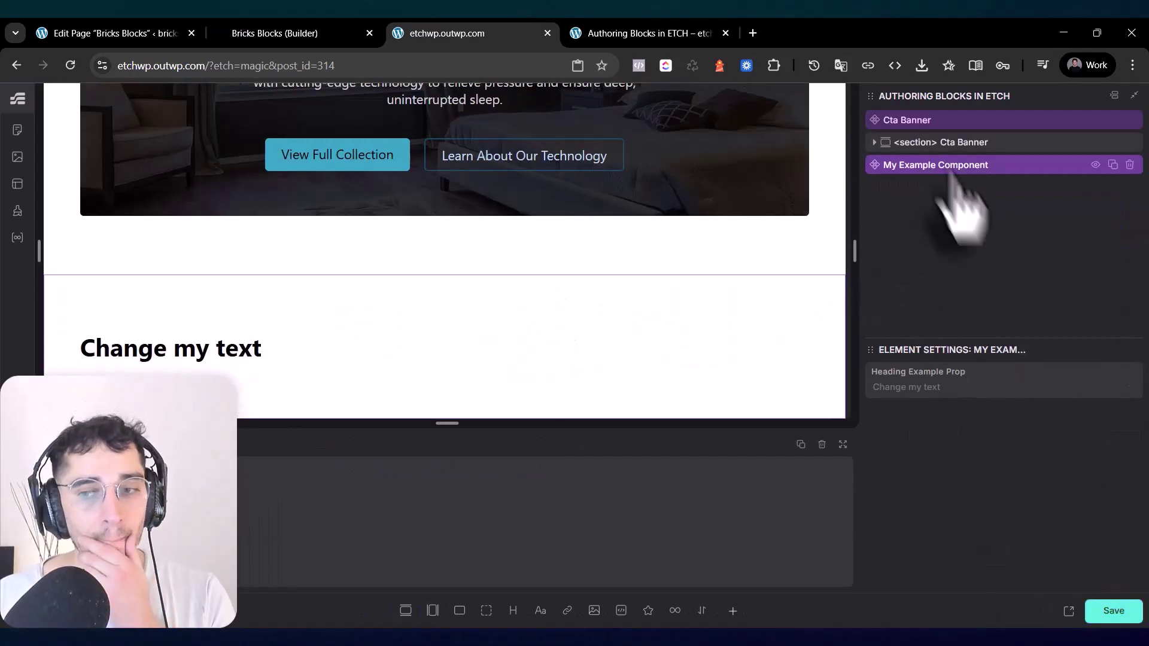
left_click(949, 389)
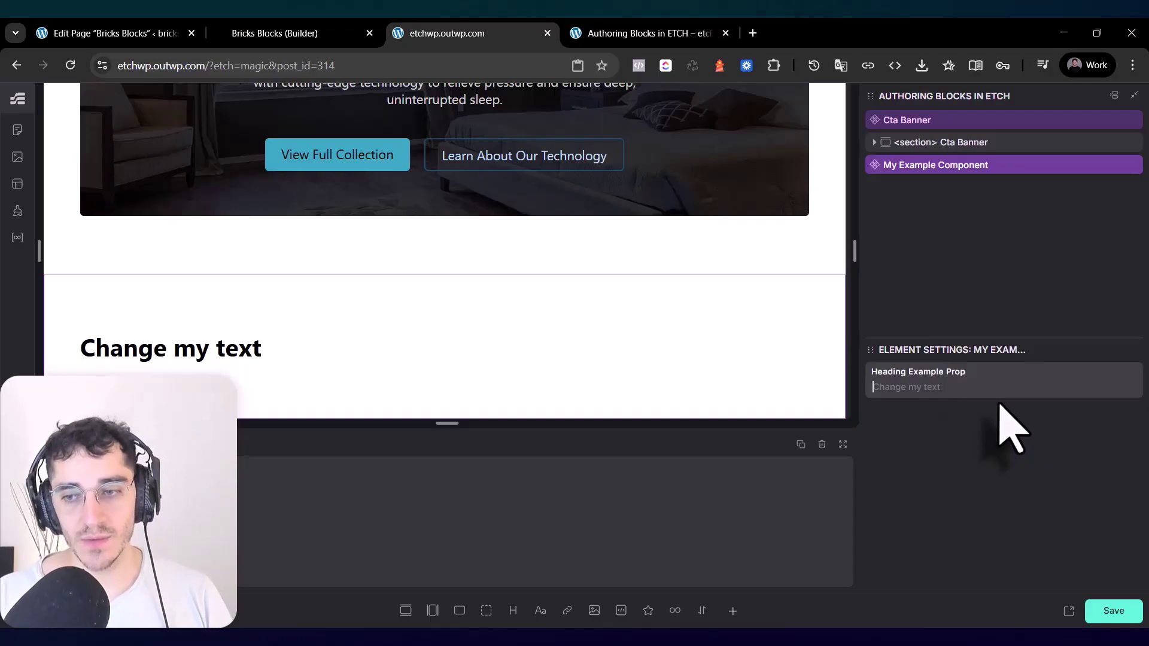
type("Hello wor")
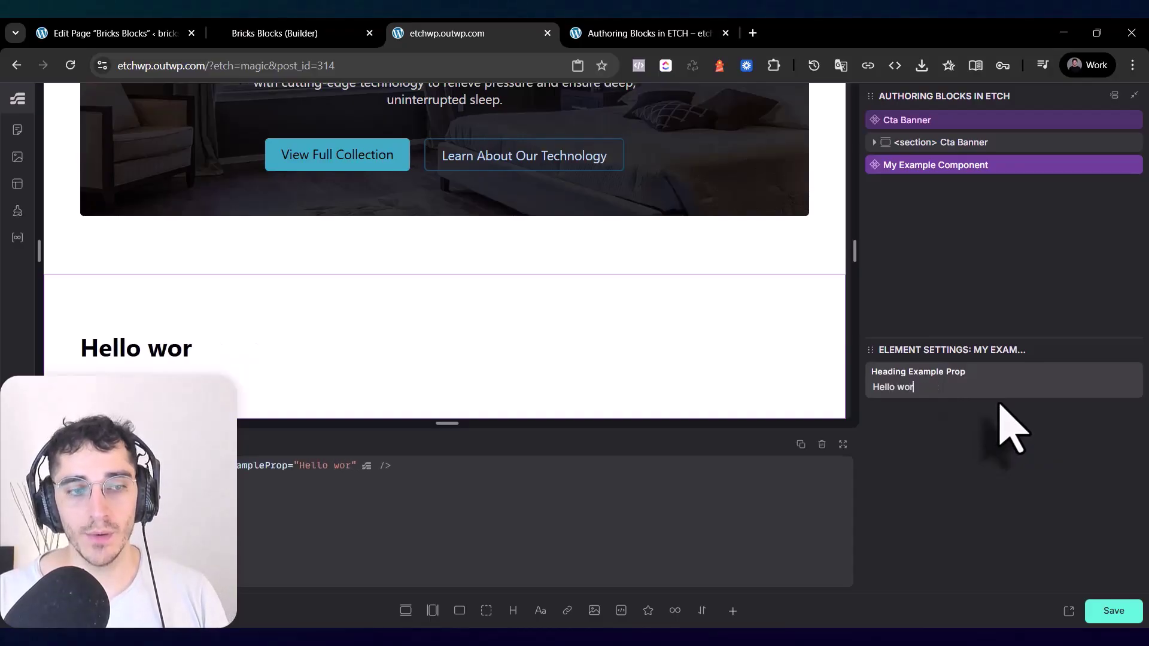
type("ld")
left_click(1105, 607)
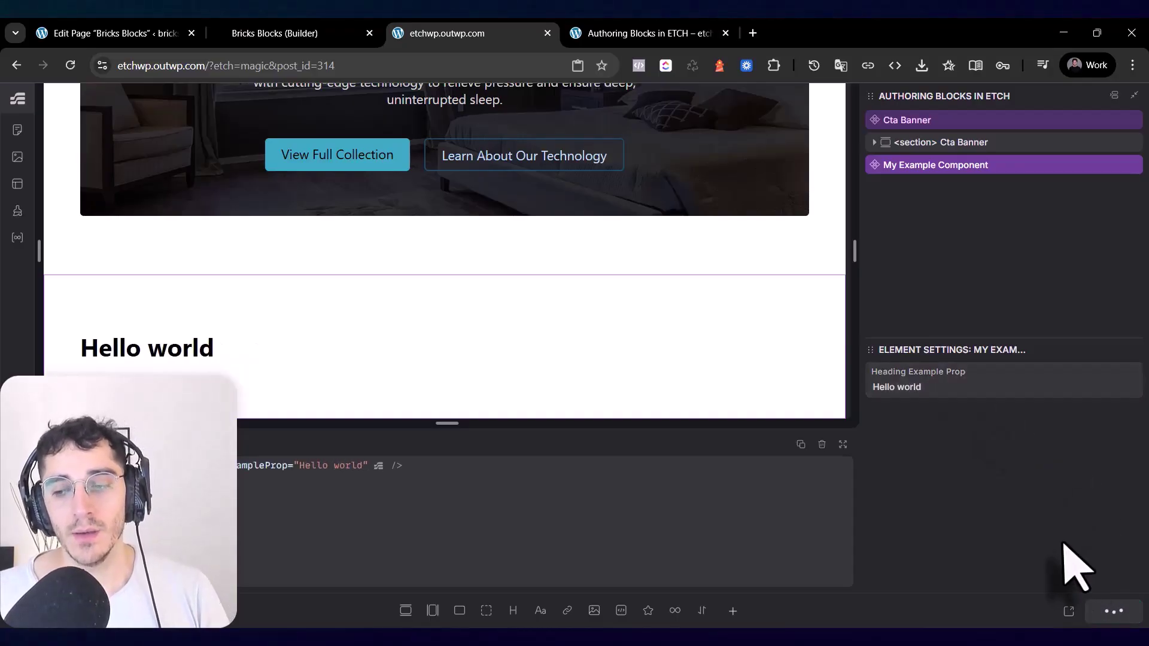
double_click(972, 387)
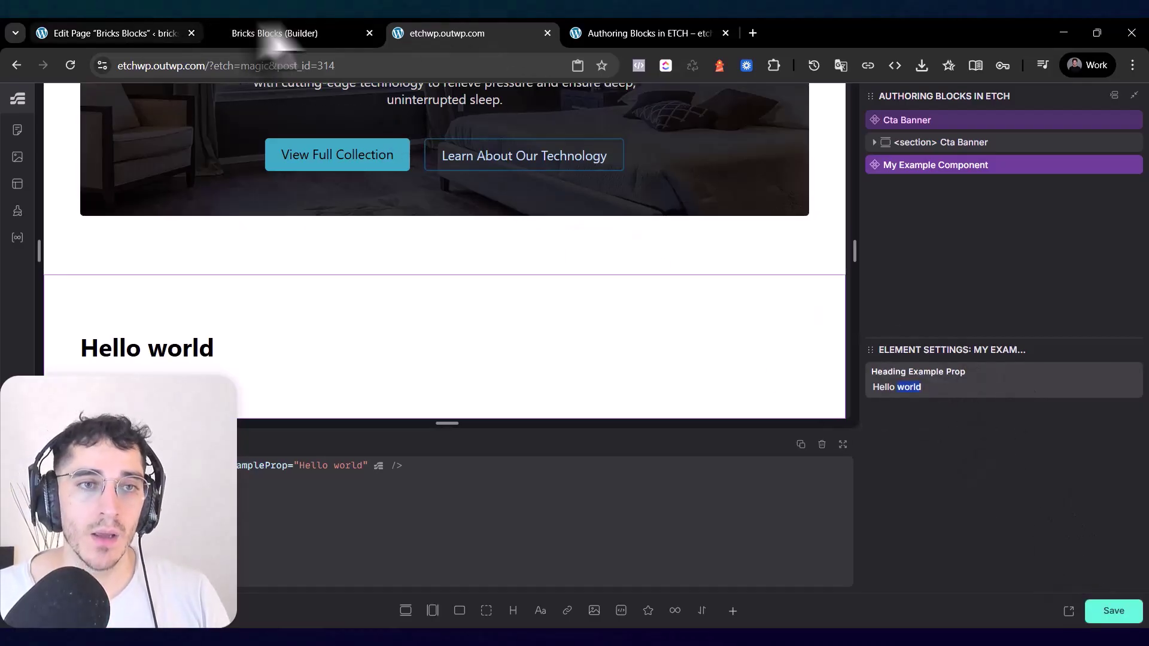
left_click(931, 389)
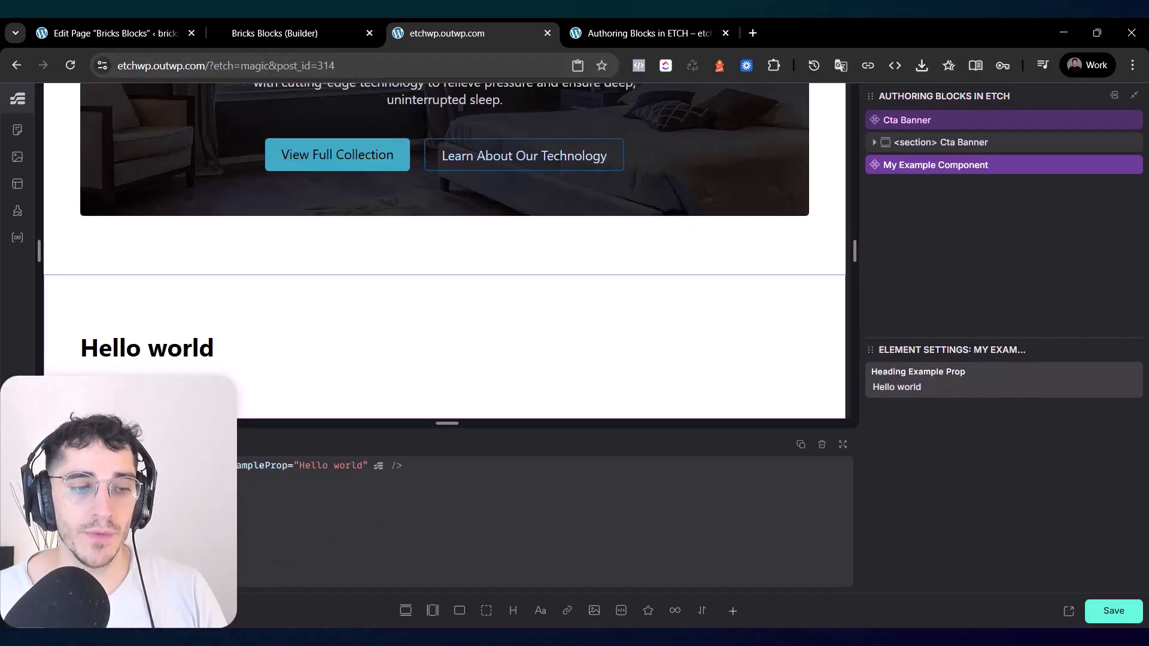
- Open the page in the WordPress block editor, select the "Hello world" component, show the block list and add an empty paragraph below it
key("ctrl+r")
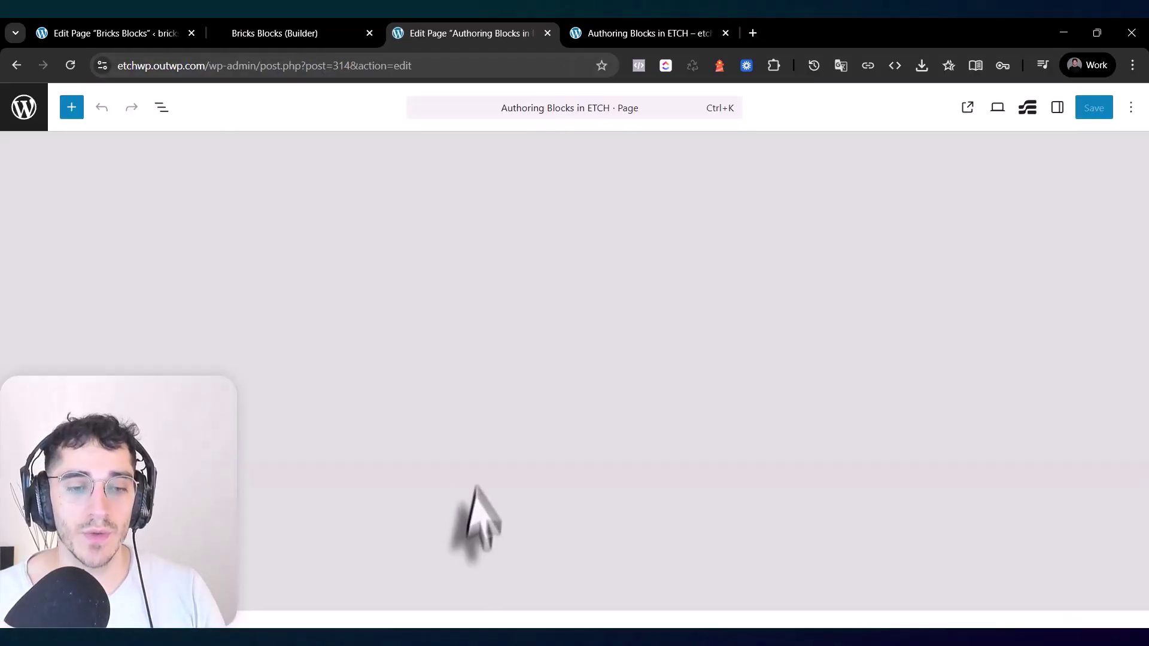
scroll(467, 434, "down", 10)
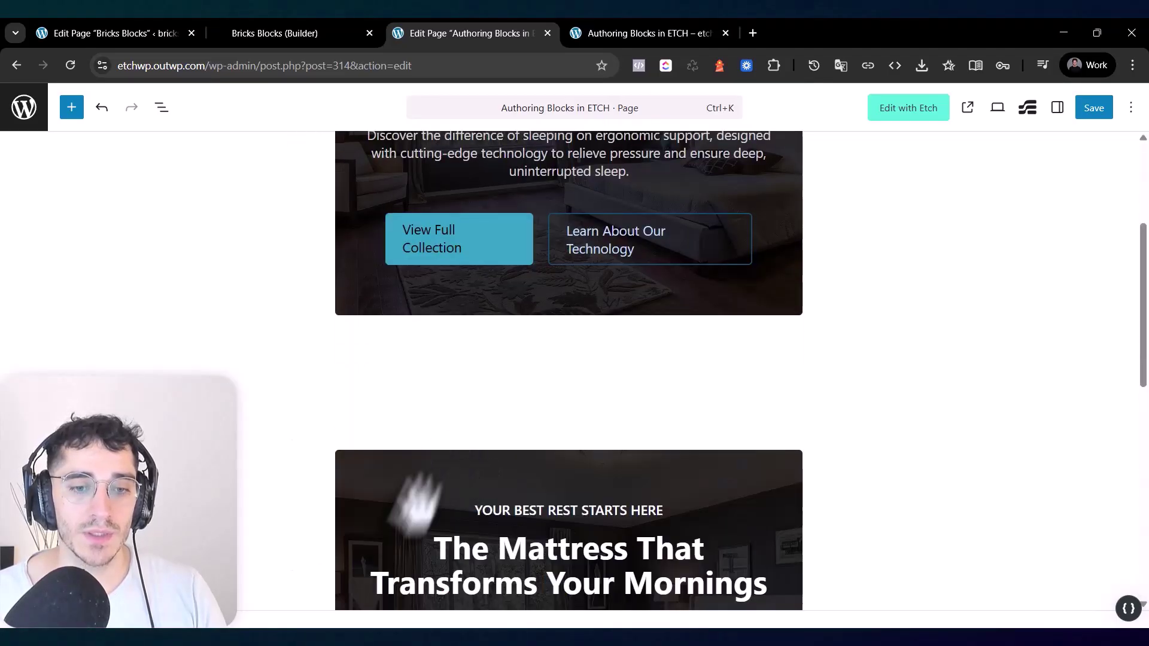
left_click(412, 392)
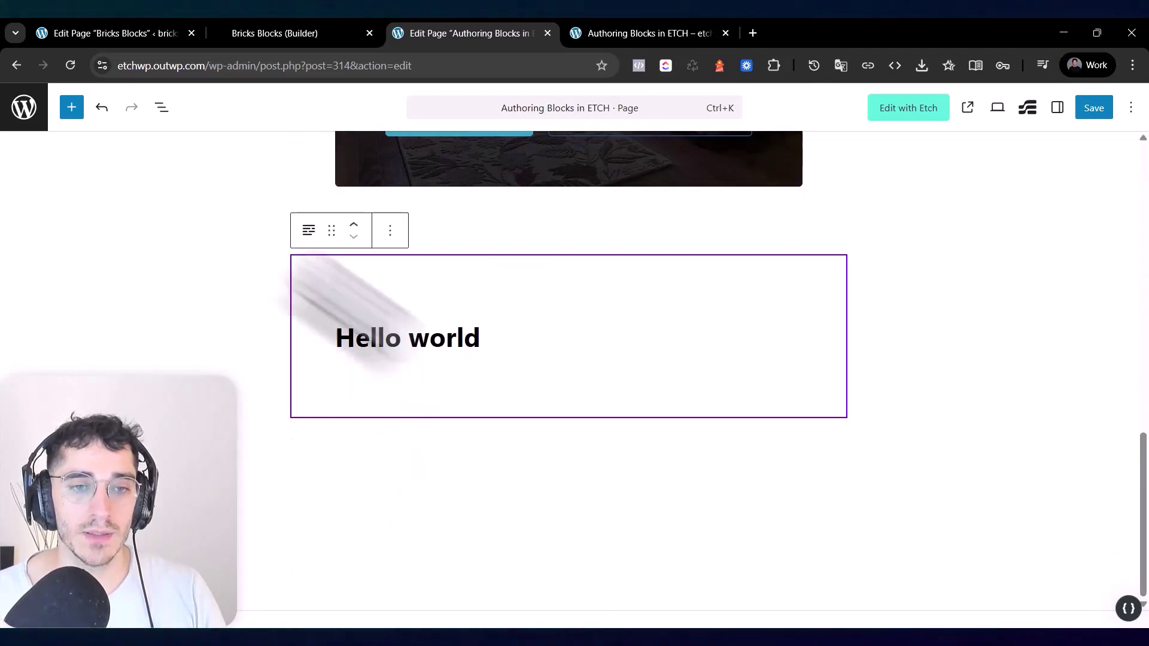
left_click(162, 107)
left_click(584, 532)
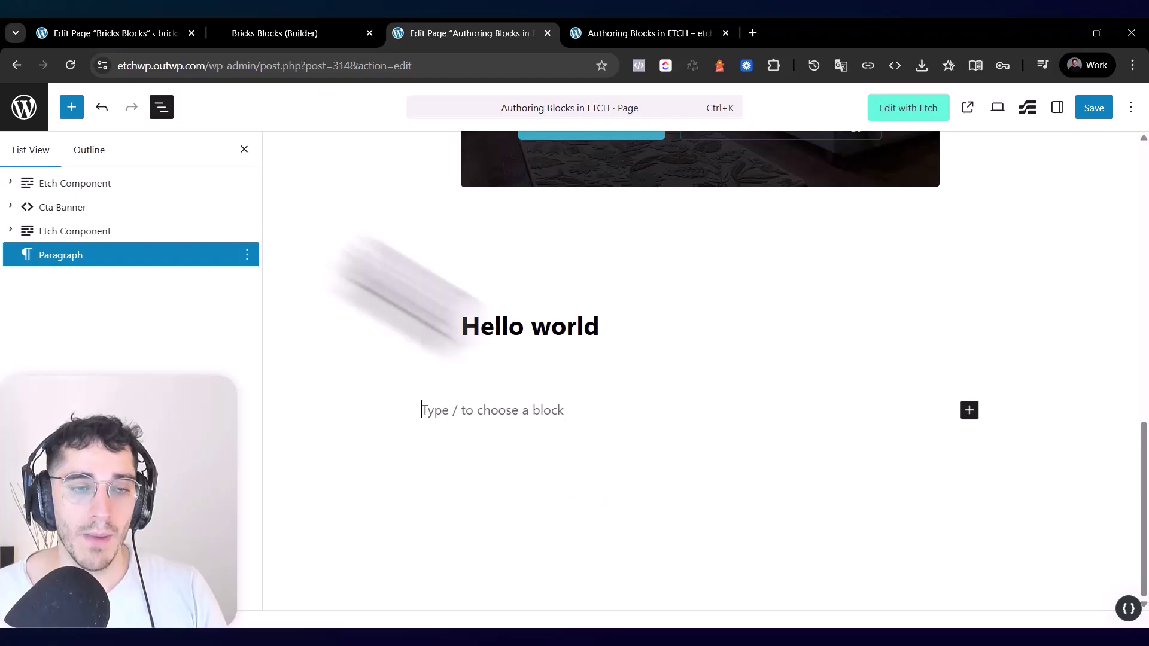
- Insert My Example Component from the site's own patterns below the "Hello world" block
left_click(72, 108)
left_click(80, 150)
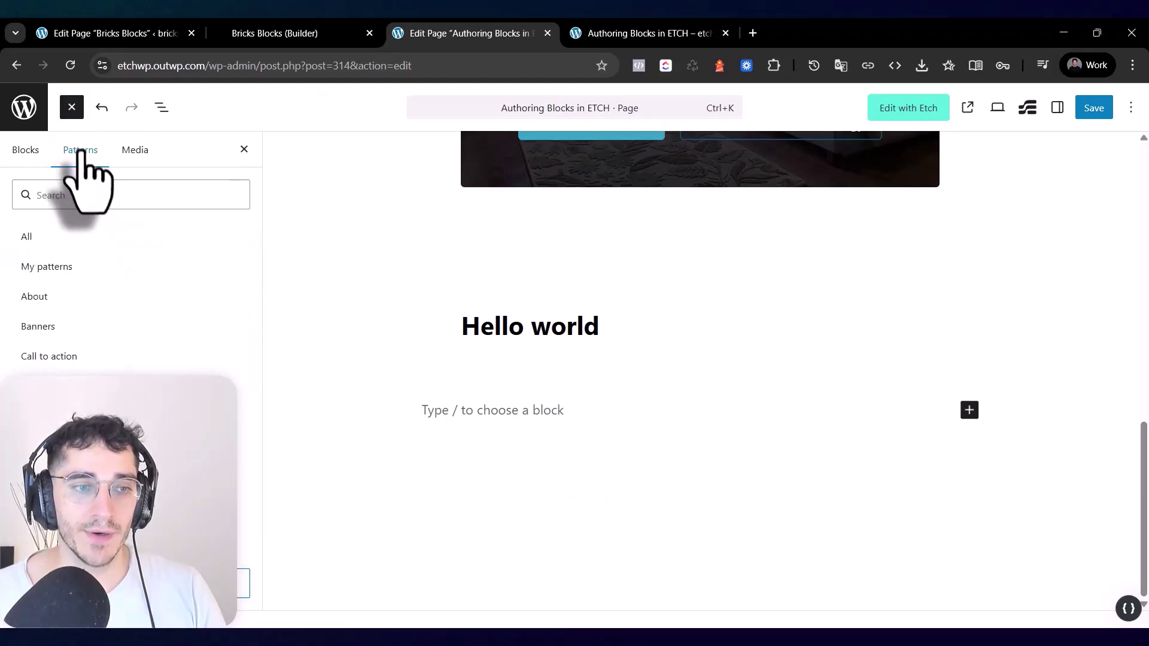
left_click(78, 263)
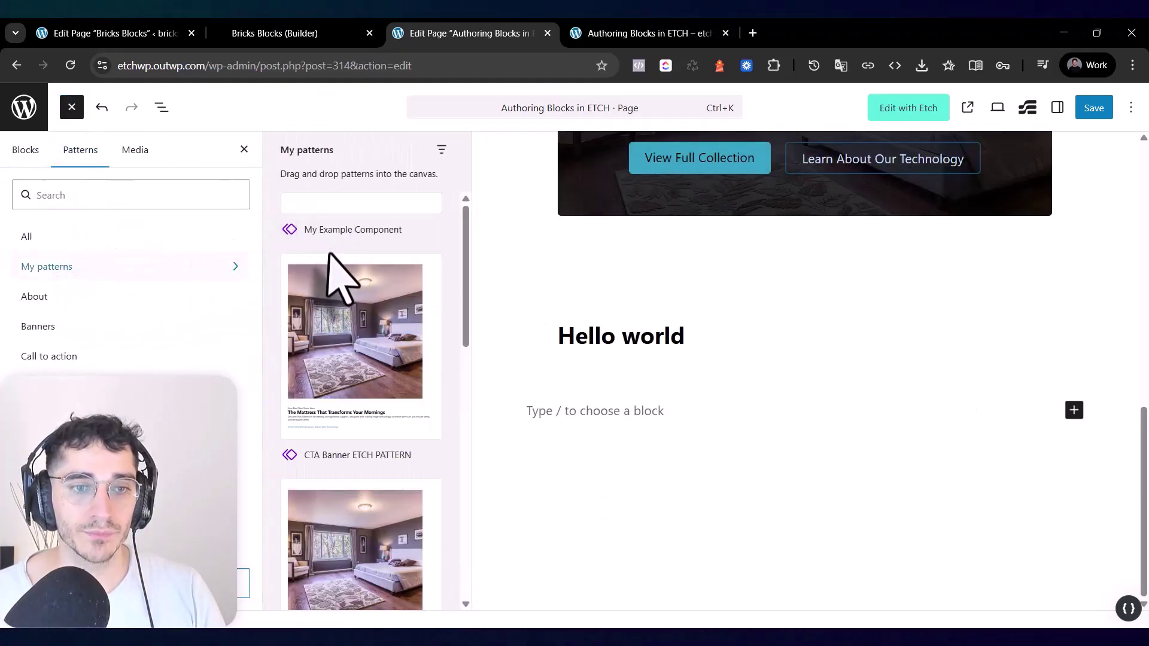
left_click(347, 203)
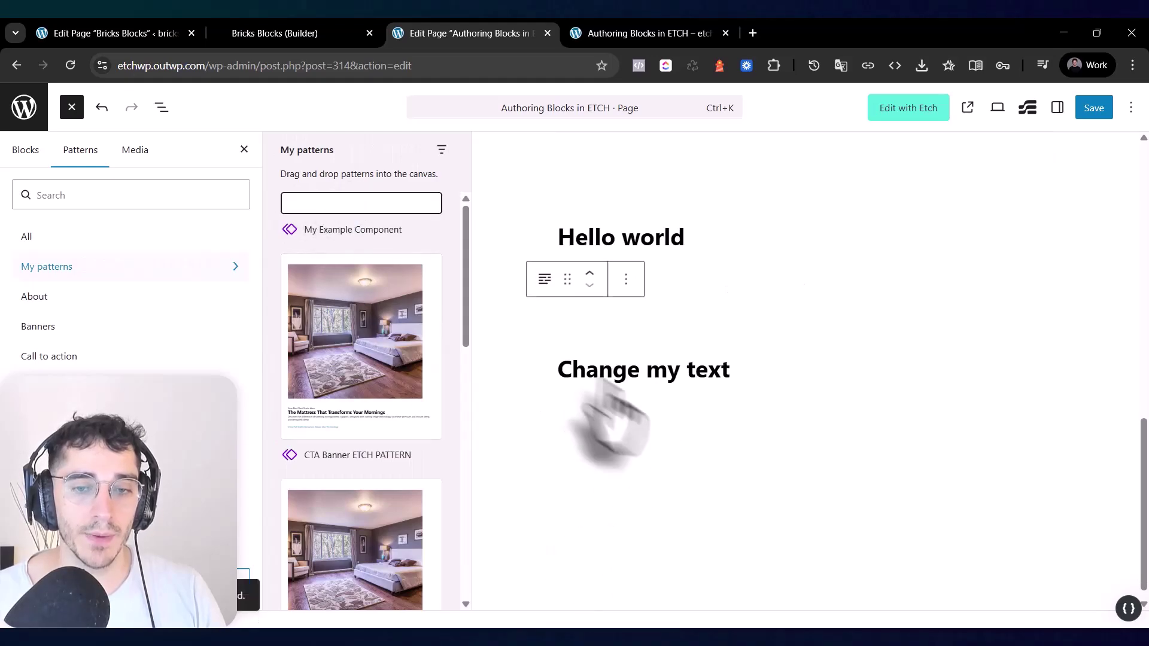
- Set the inserted component's Heading Example Prop to "My text property!"" and save the page
left_click(1056, 108)
left_click(975, 396)
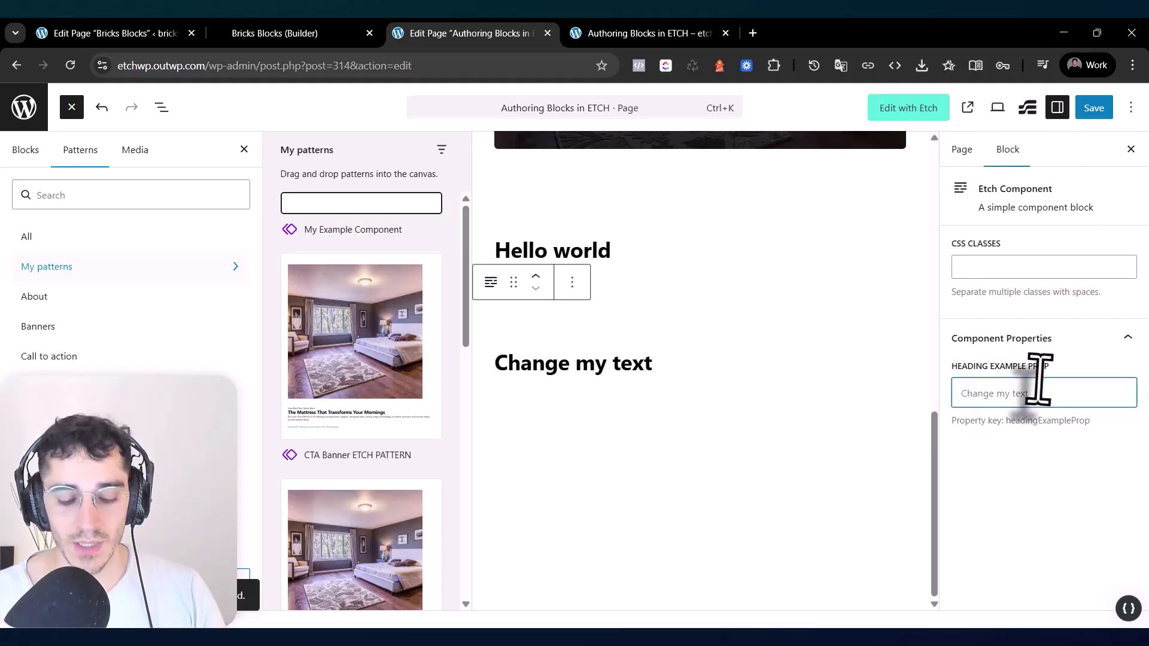
type("My text property!\"")
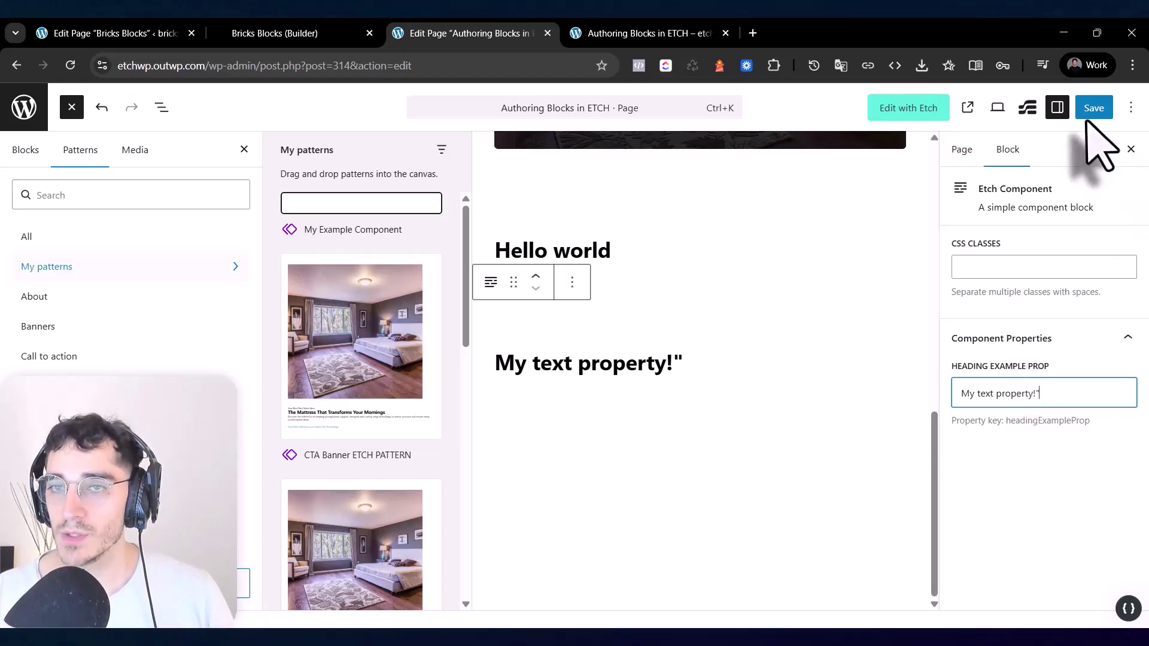
left_click(1087, 111)
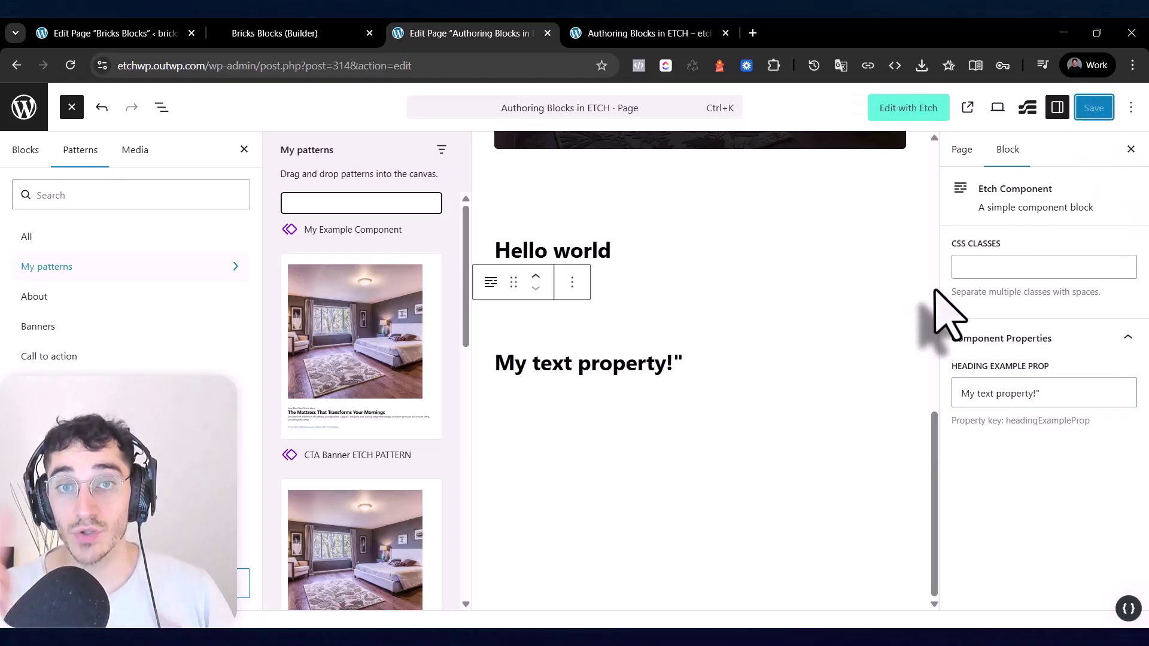
- Open the page in Etch, then save the Bricks Blocks page in the Bricks builder and return to Etch
left_click(928, 108)
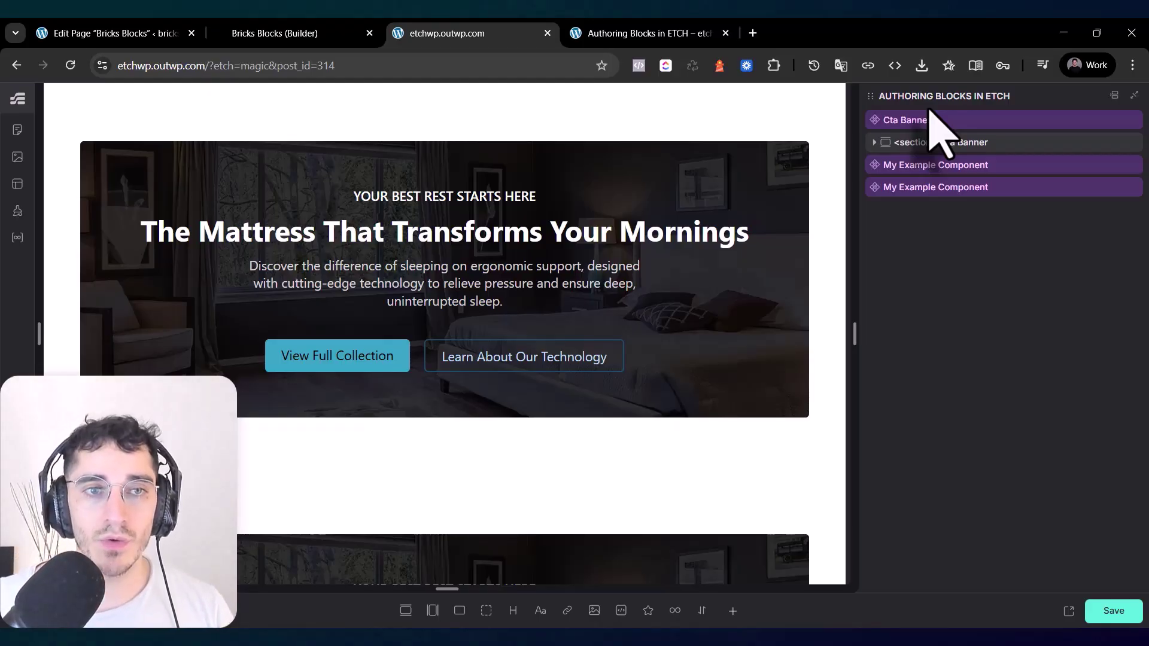
key("ctrl+shift+Tab")
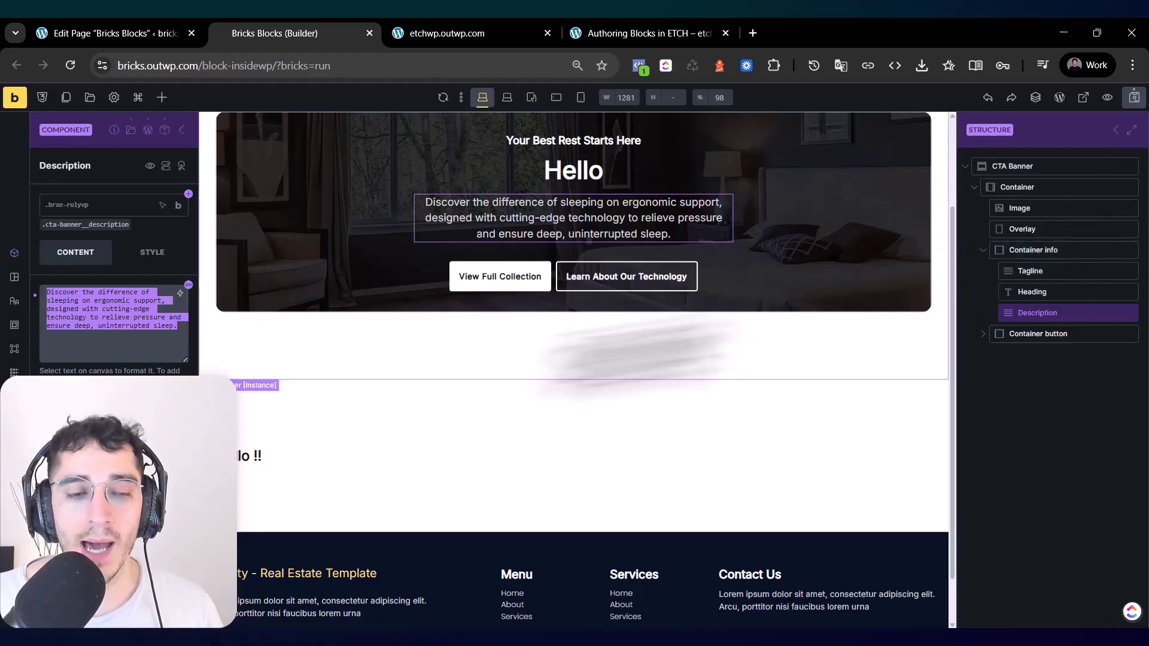
scroll(436, 359, "up", 3)
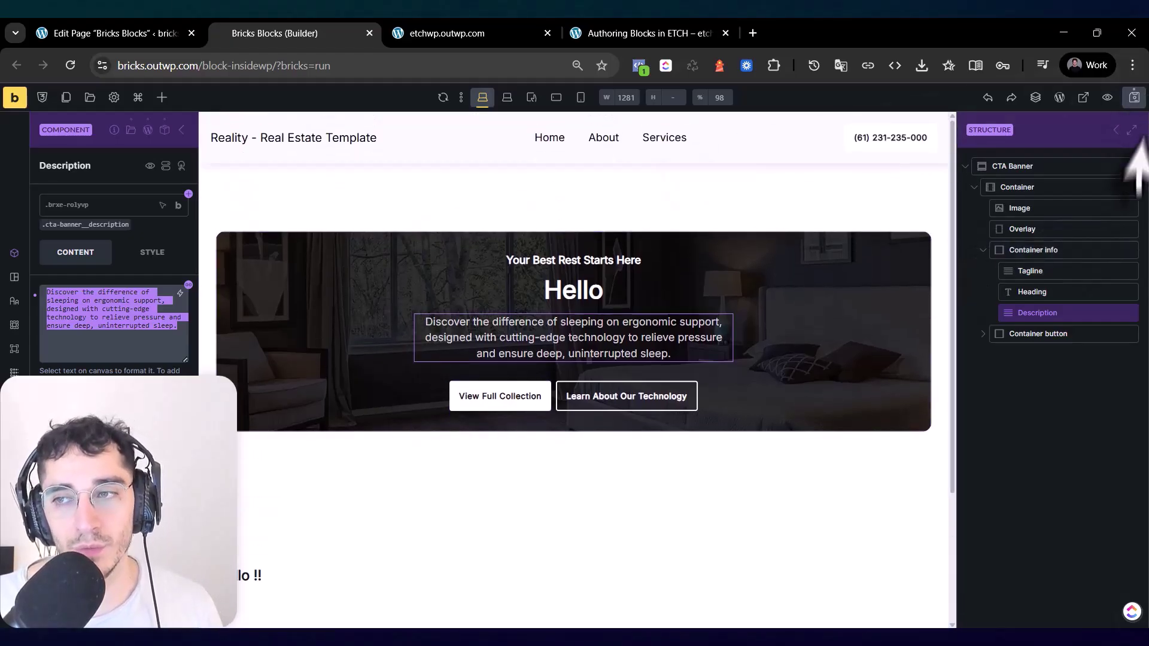
left_click(1134, 97)
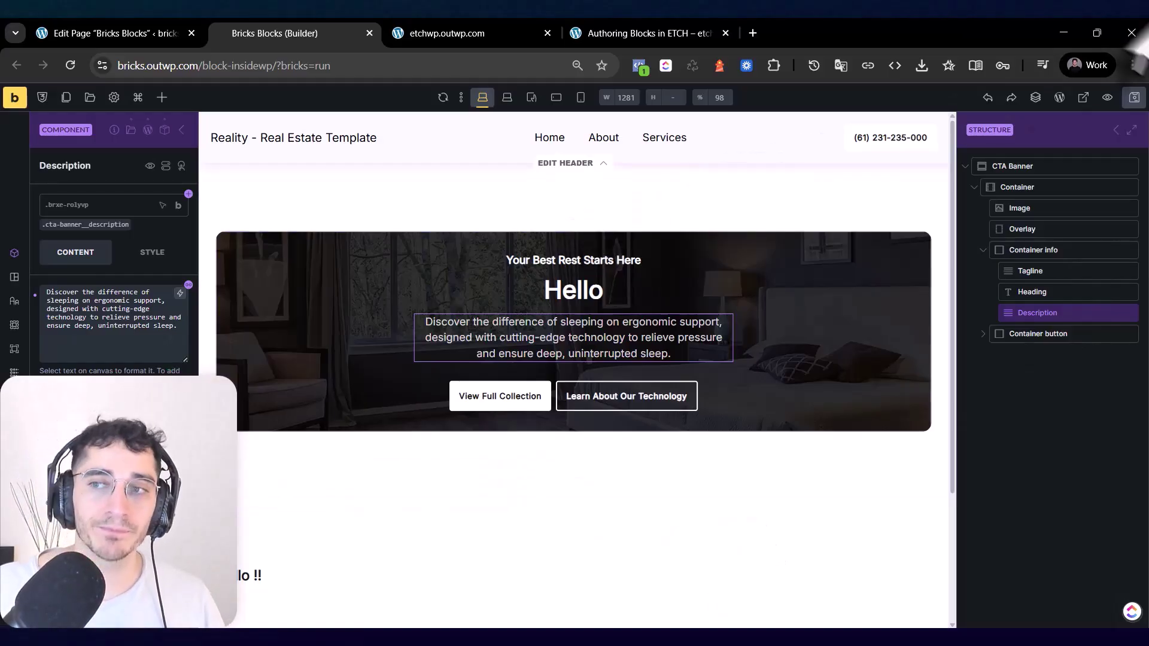
left_click(446, 37)
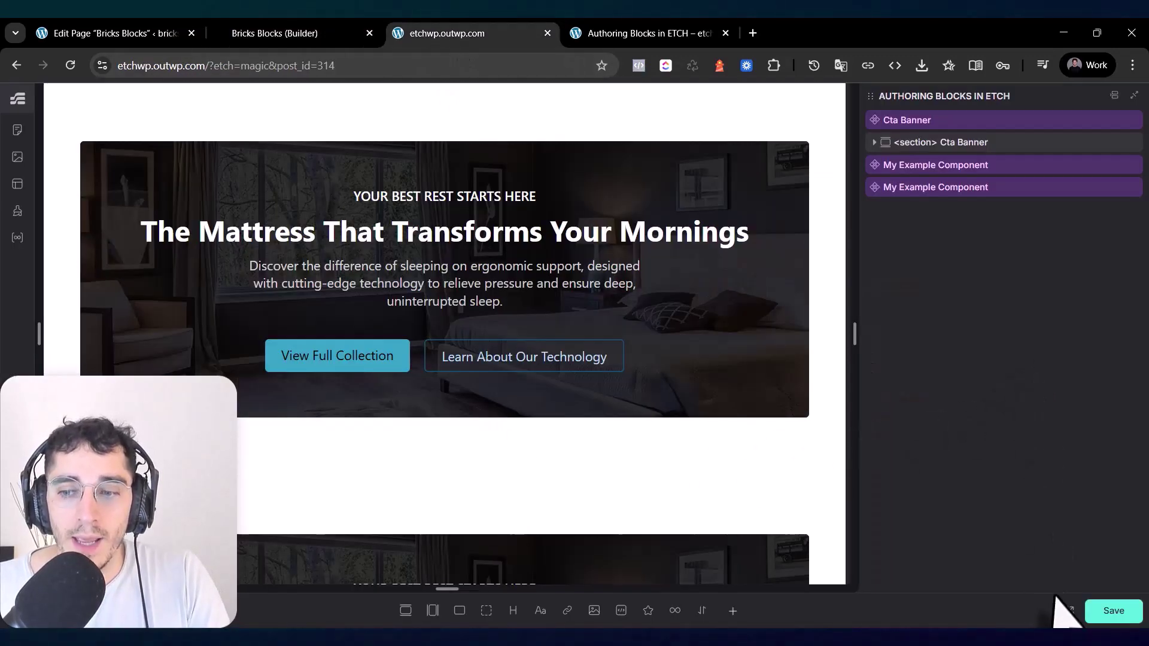